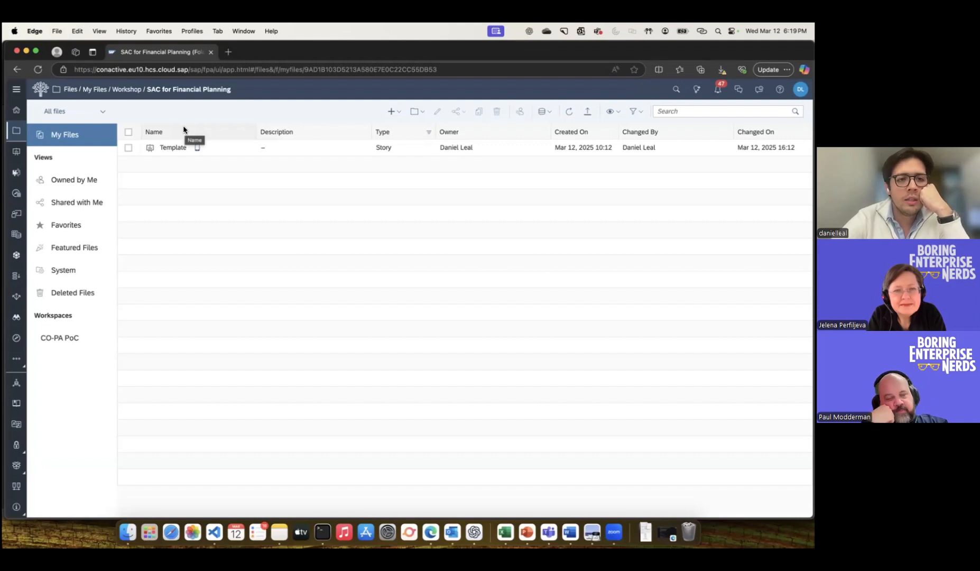
pyautogui.click(16, 88)
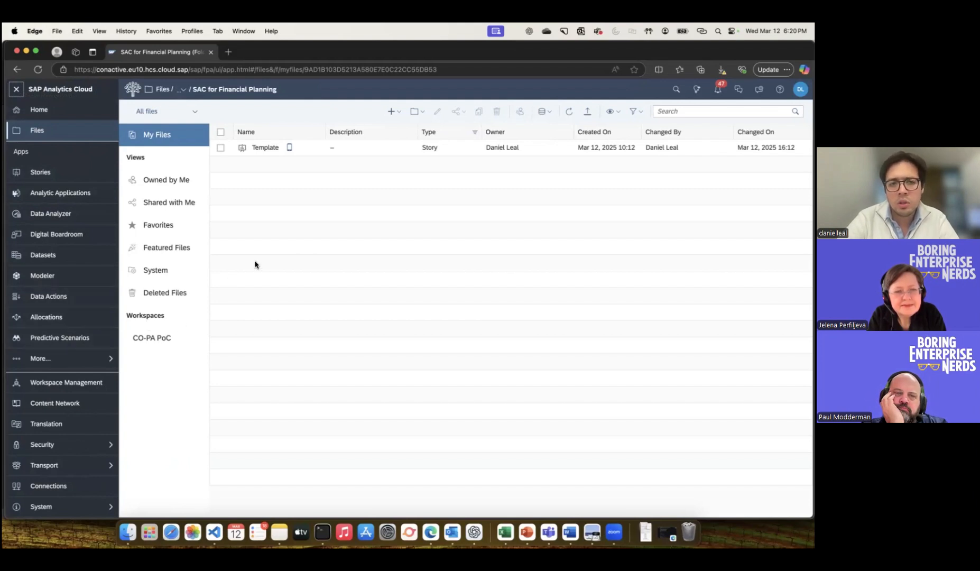
pyautogui.click(16, 89)
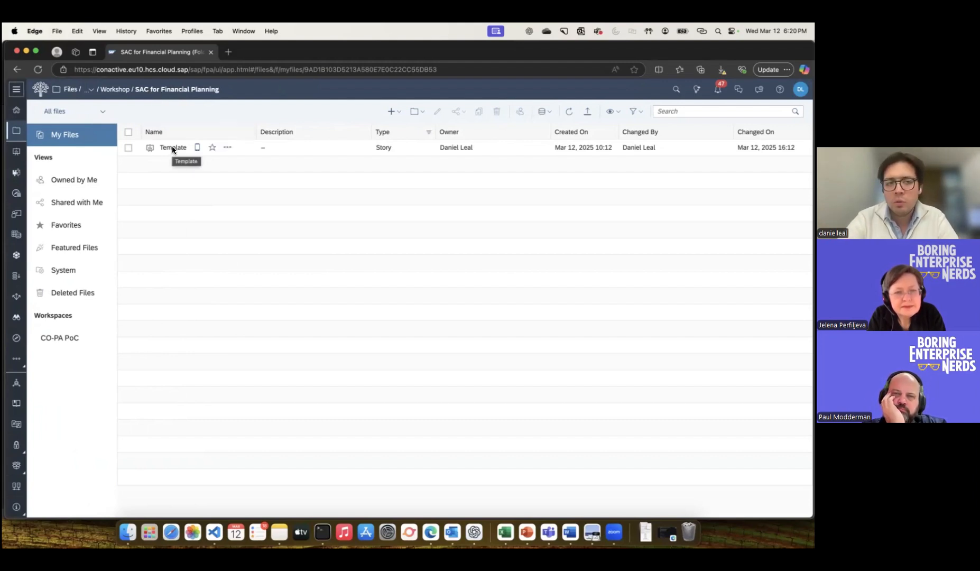
# - Create a new model using the option to start with data, dismissing the notice about formula changes
pyautogui.click(391, 111)
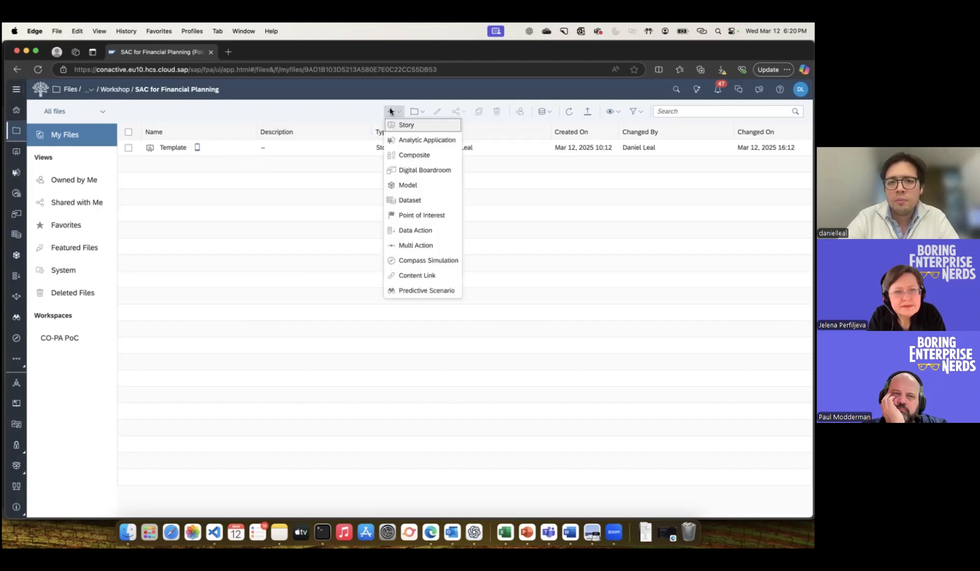
pyautogui.click(402, 183)
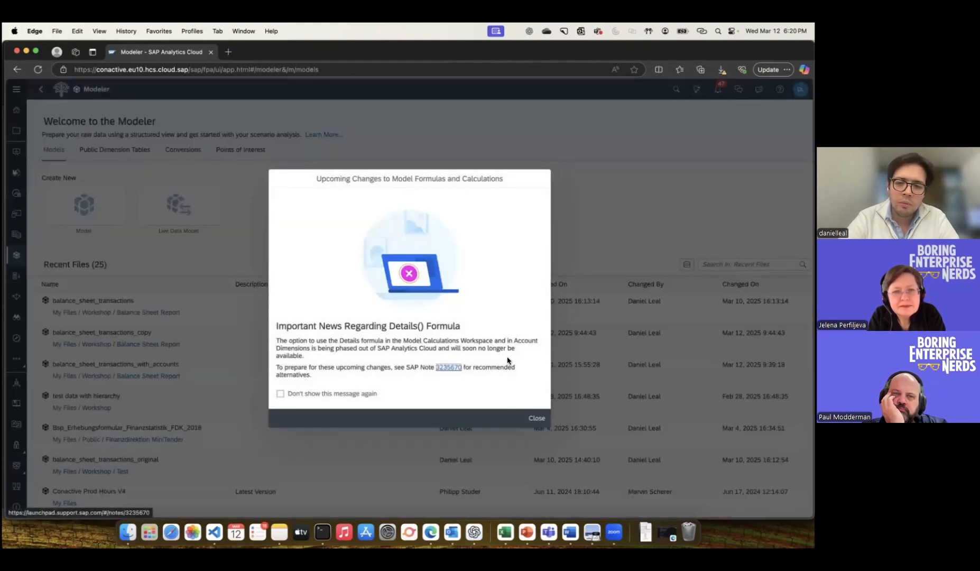
pyautogui.click(535, 418)
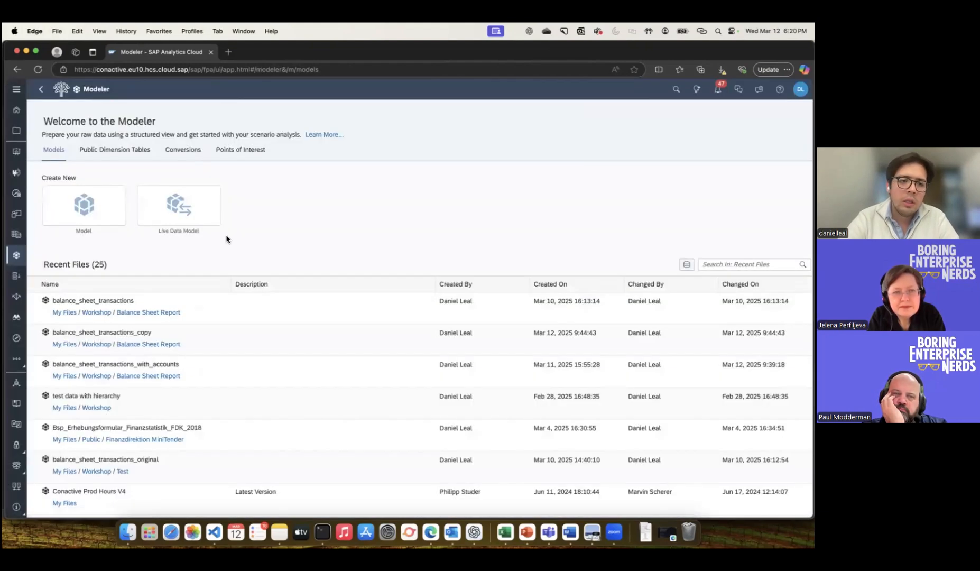
pyautogui.click(104, 216)
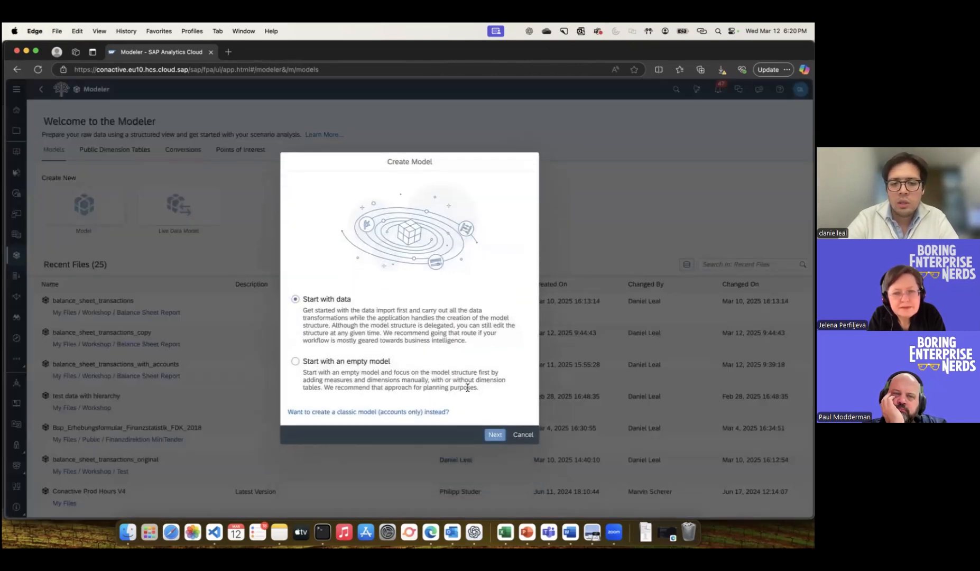
pyautogui.click(491, 434)
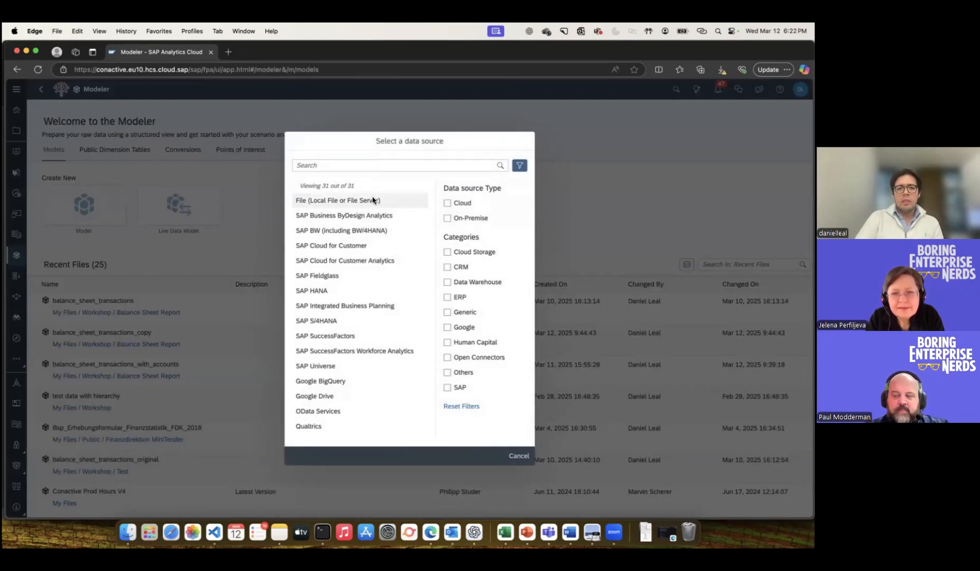
# - Choose the local file income_statement_transactions.xlsx as the data source for the new model
pyautogui.click(372, 200)
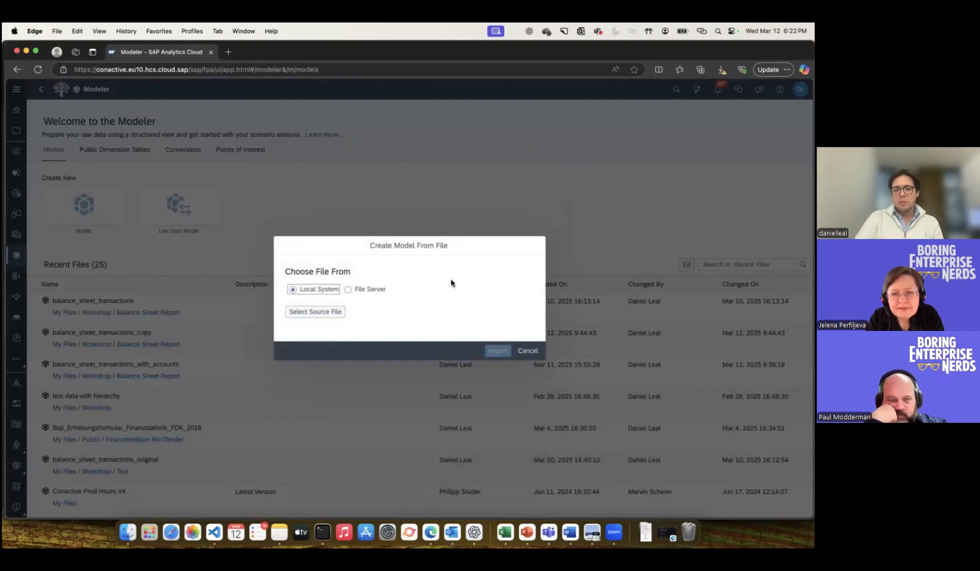
pyautogui.click(331, 312)
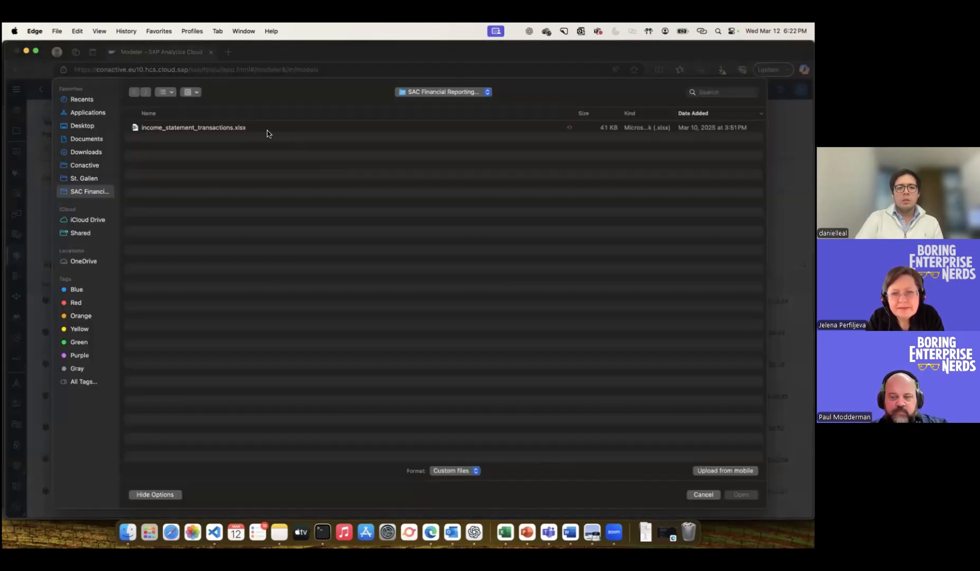
pyautogui.click(215, 129)
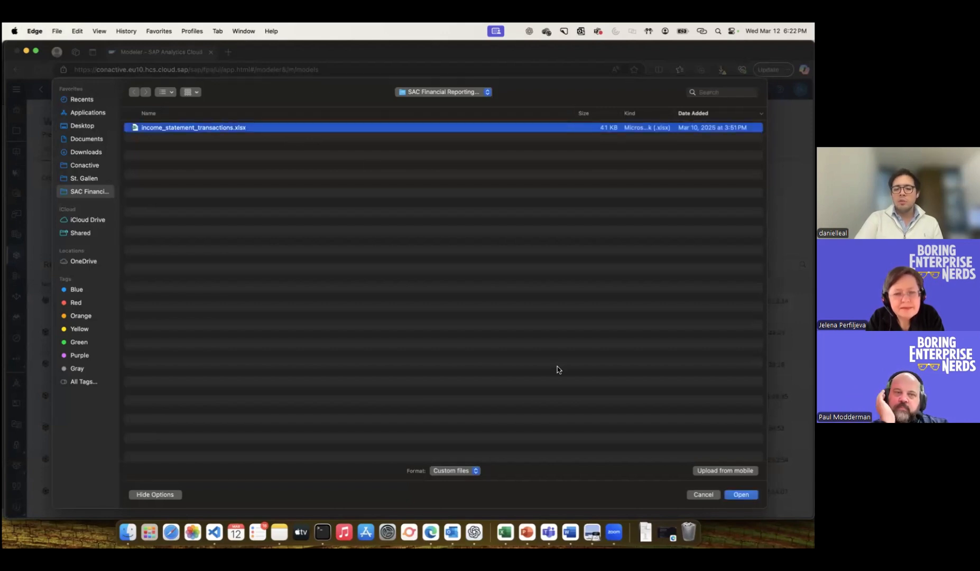
pyautogui.click(741, 495)
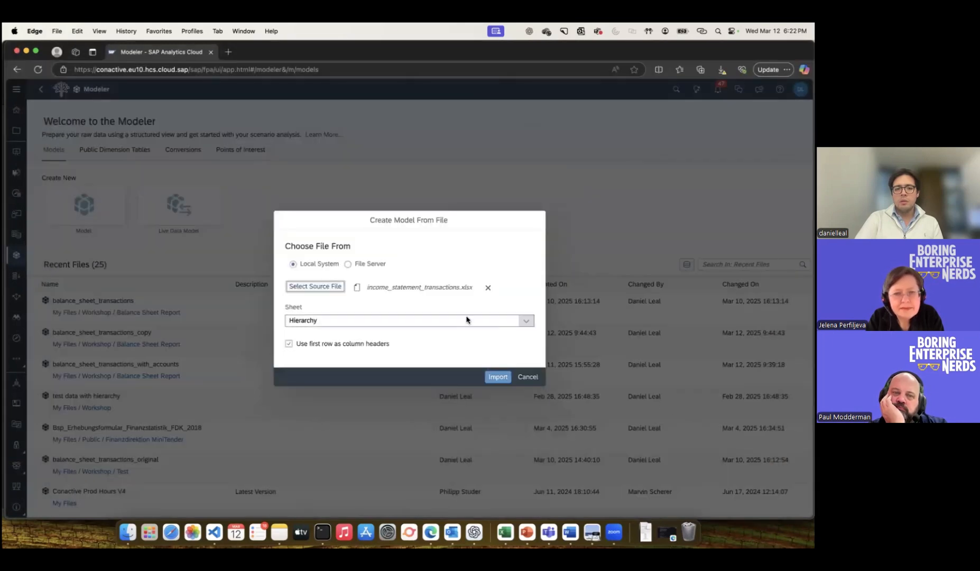
# - Import the Flat Data sheet, using its first row as column headers
pyautogui.click(466, 320)
pyautogui.click(366, 349)
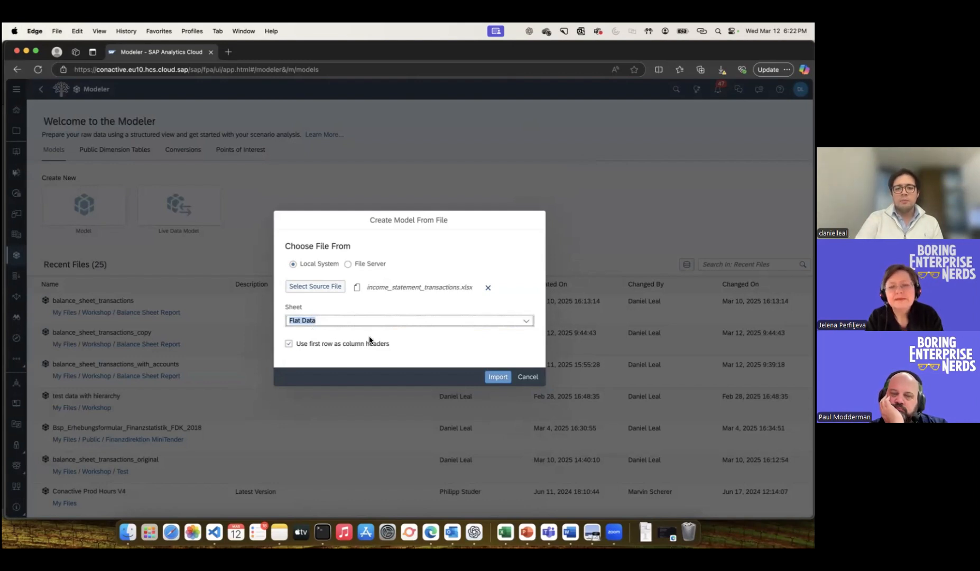
pyautogui.click(495, 375)
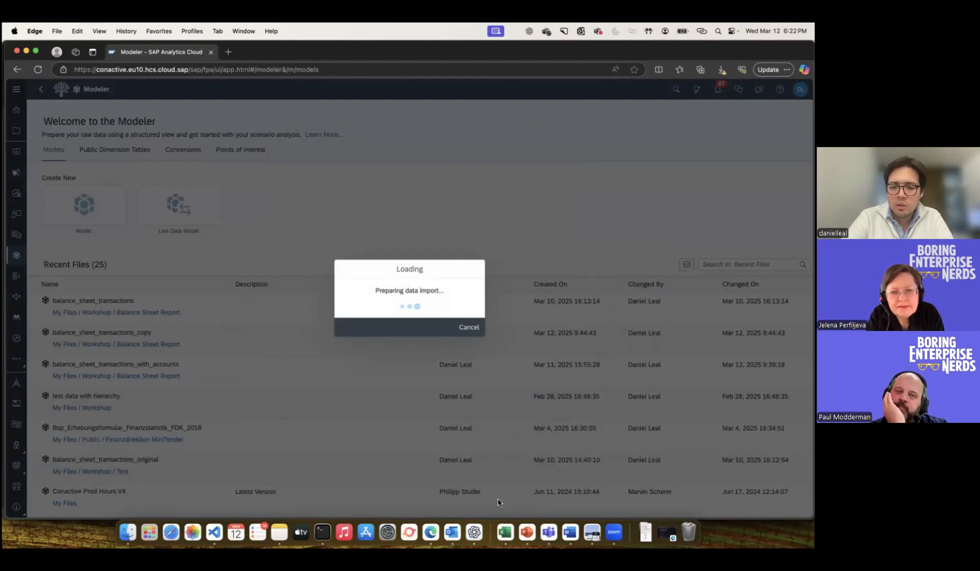
# - Switch to Excel and examine the Flat Data columns and the Hierarchy sheet of the balance_sheet_transactions workbook
pyautogui.click(505, 531)
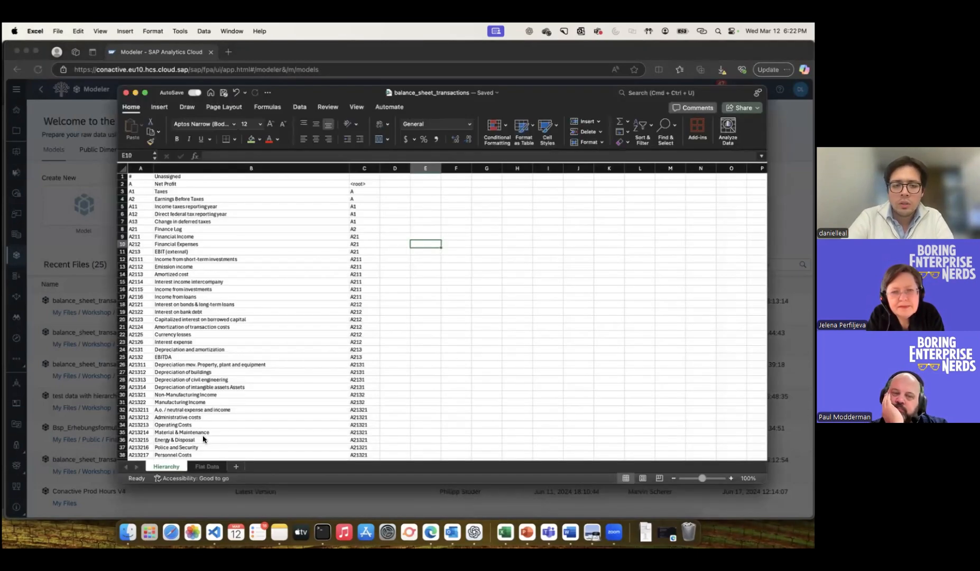
pyautogui.click(202, 467)
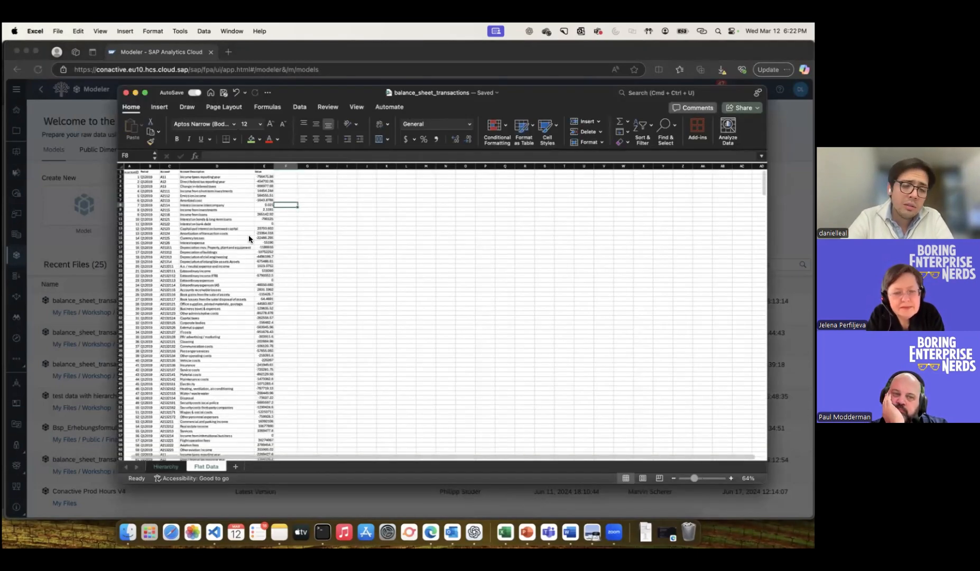
pyautogui.scroll(-3, 248, 235)
pyautogui.hscroll(-4, 249, 236)
pyautogui.scroll(3, 249, 236)
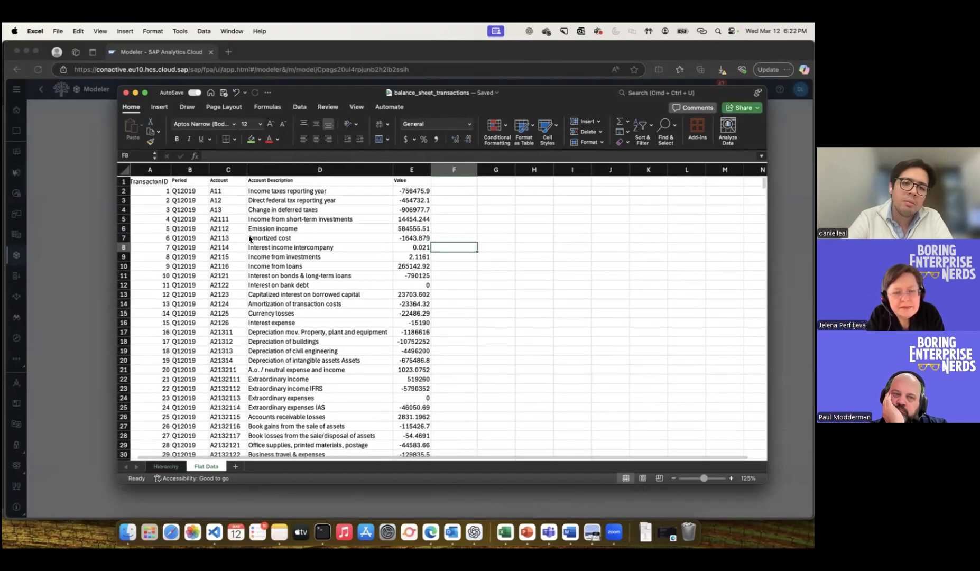
pyautogui.scroll(3, 248, 235)
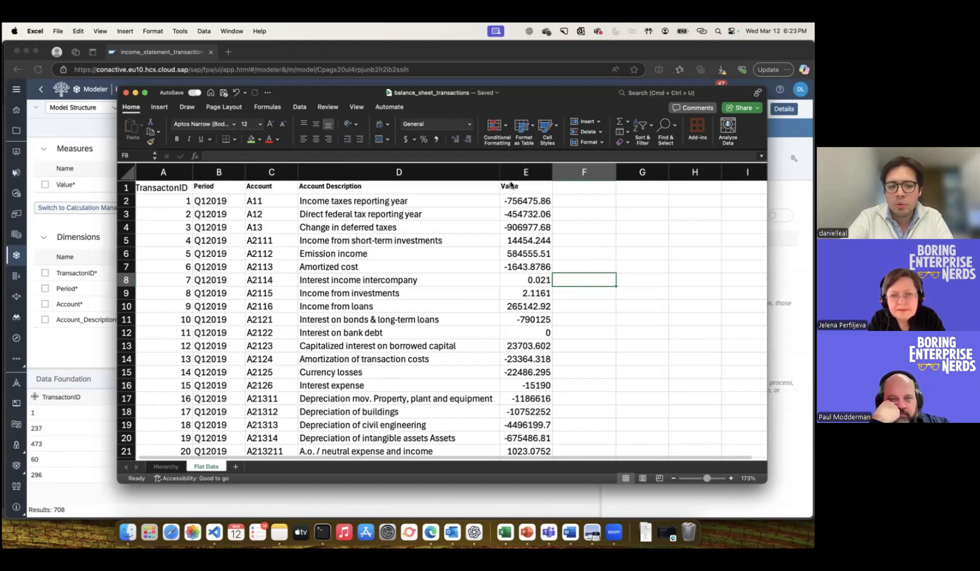
pyautogui.click(162, 467)
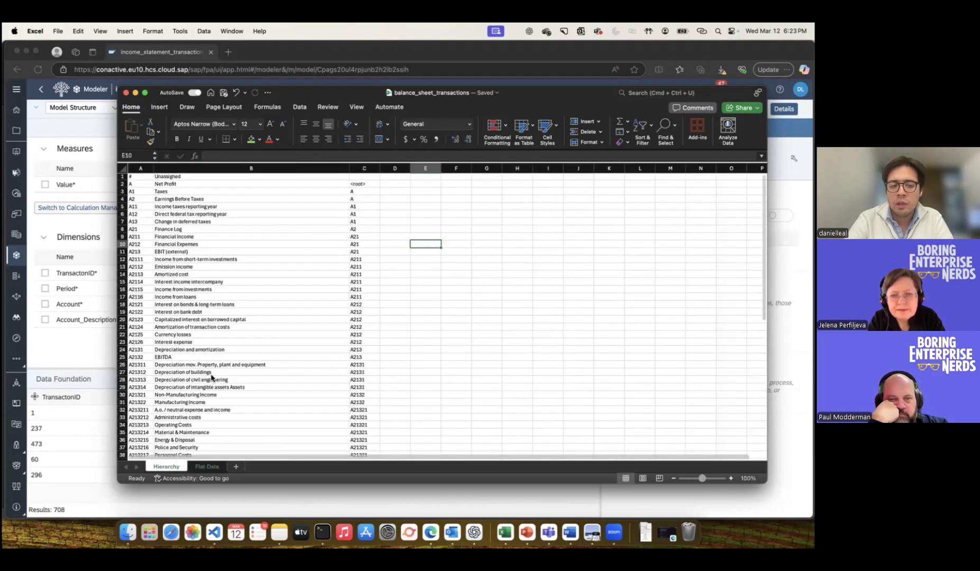
# - Switch back to the Modeler in Edge and review the imported rows in the Data Foundation preview, resizing it as needed
pyautogui.click(101, 356)
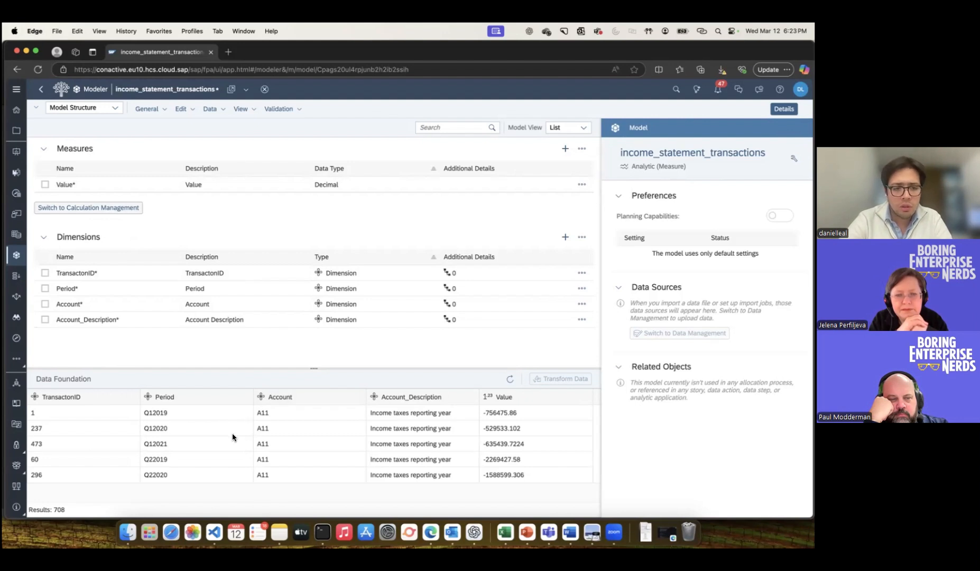
pyautogui.scroll(-2, 232, 432)
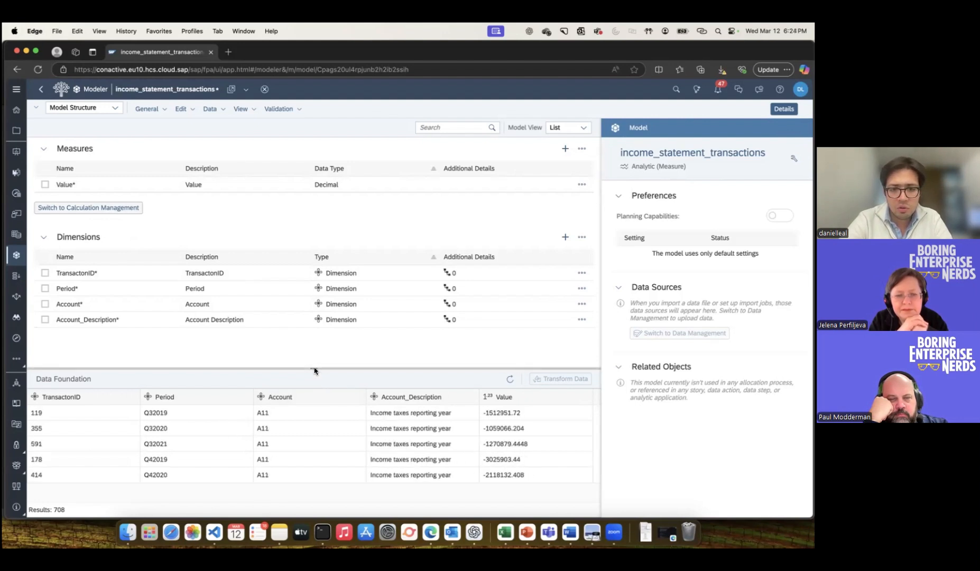
pyautogui.moveTo(314, 369); pyautogui.dragTo(314, 308)
pyautogui.scroll(-5, 310, 373)
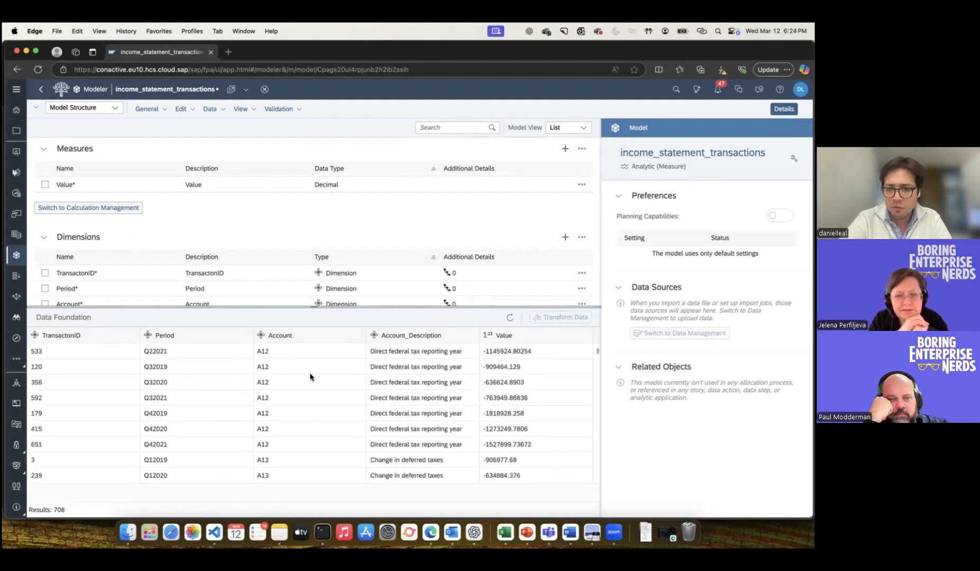
pyautogui.scroll(-5, 310, 373)
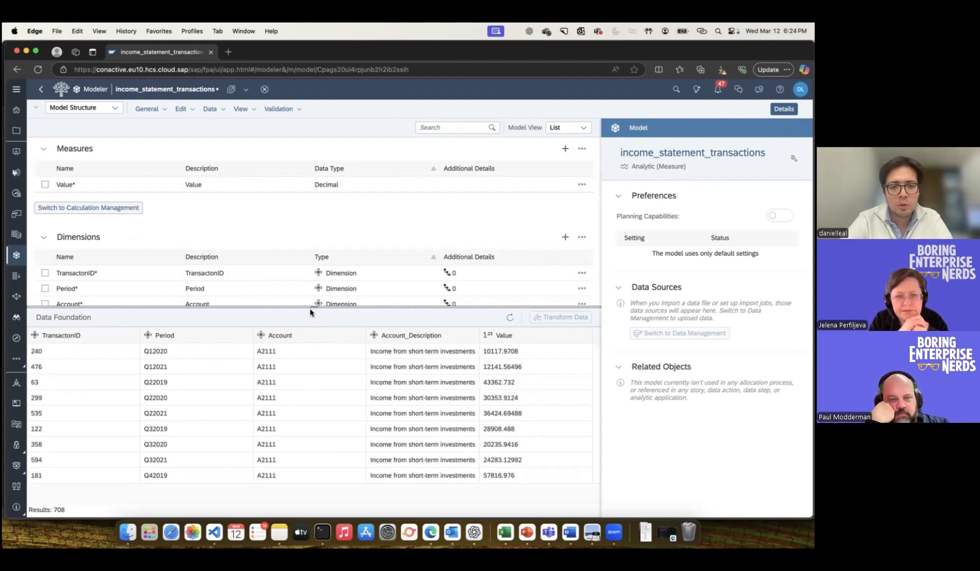
pyautogui.moveTo(310, 308); pyautogui.dragTo(316, 344)
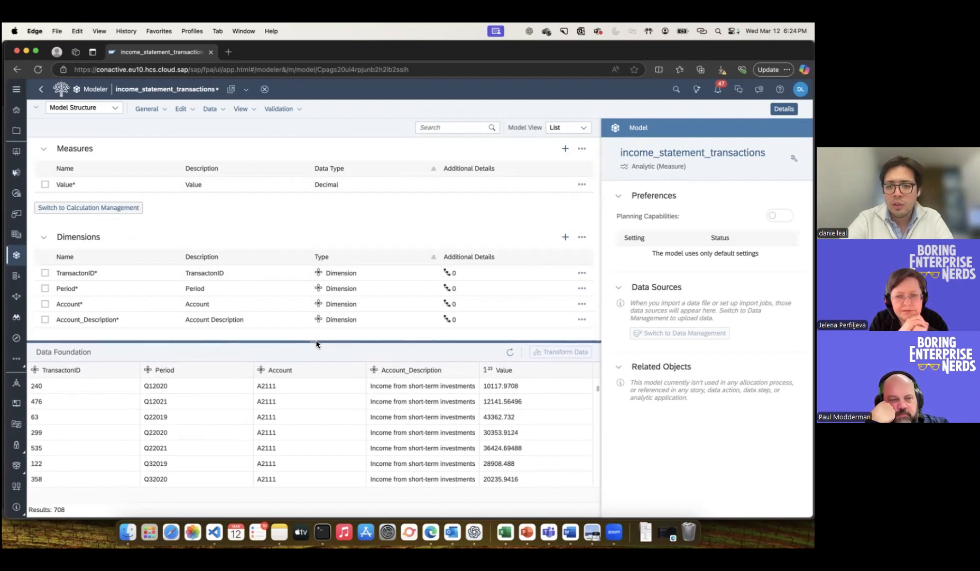
pyautogui.scroll(-5, 311, 393)
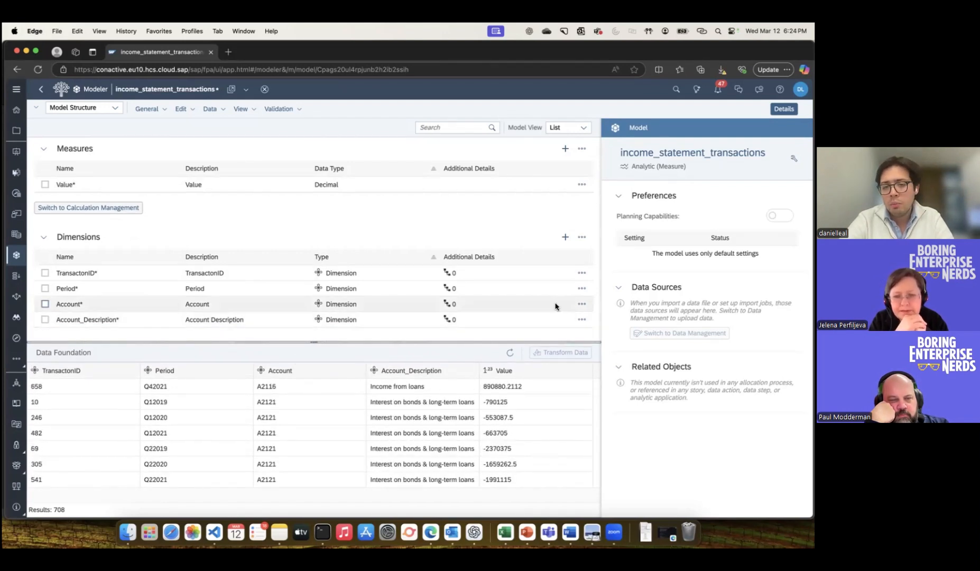
# - Change the Period dimension's type to Date with Quarter granularity and the QQYYYY conversion format
pyautogui.click(579, 289)
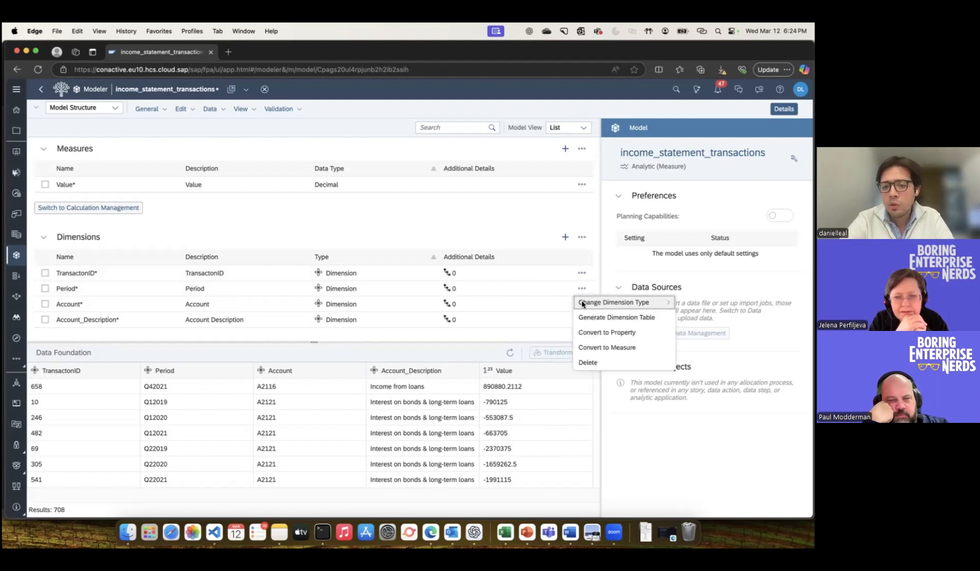
pyautogui.moveTo(581, 302)
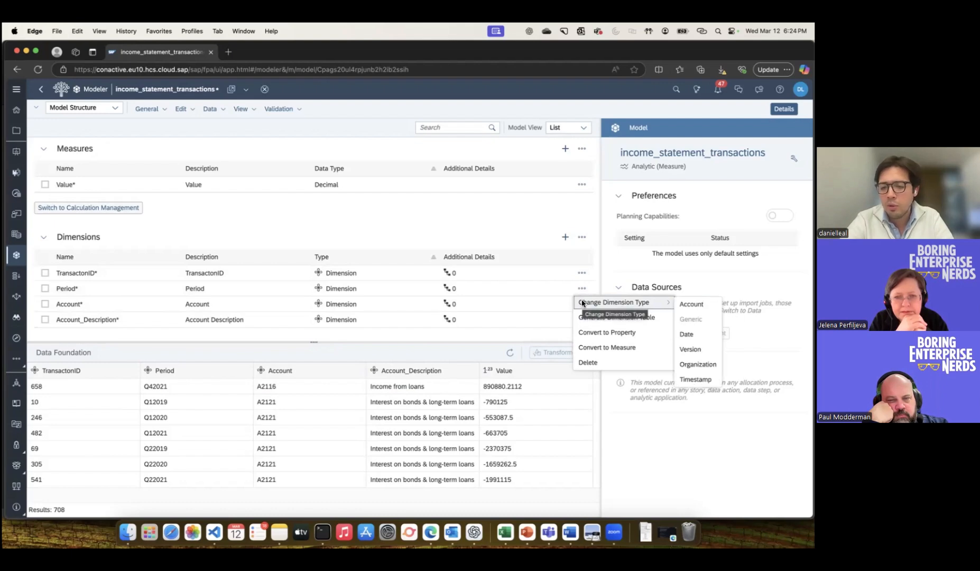
pyautogui.click(698, 334)
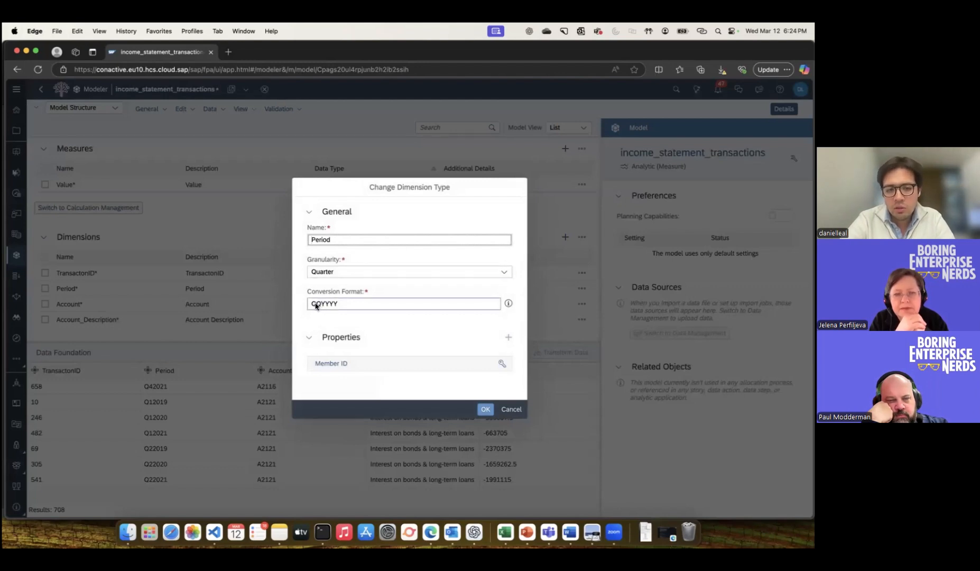
pyautogui.click(485, 410)
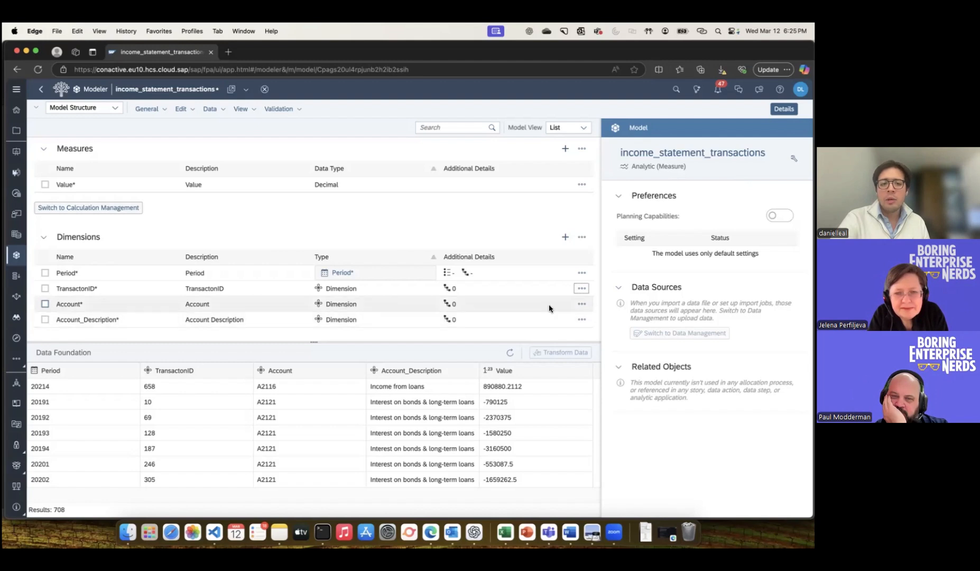
# - Change the Account dimension's type to Account, keeping the name Account and leaving it non-public
pyautogui.click(581, 304)
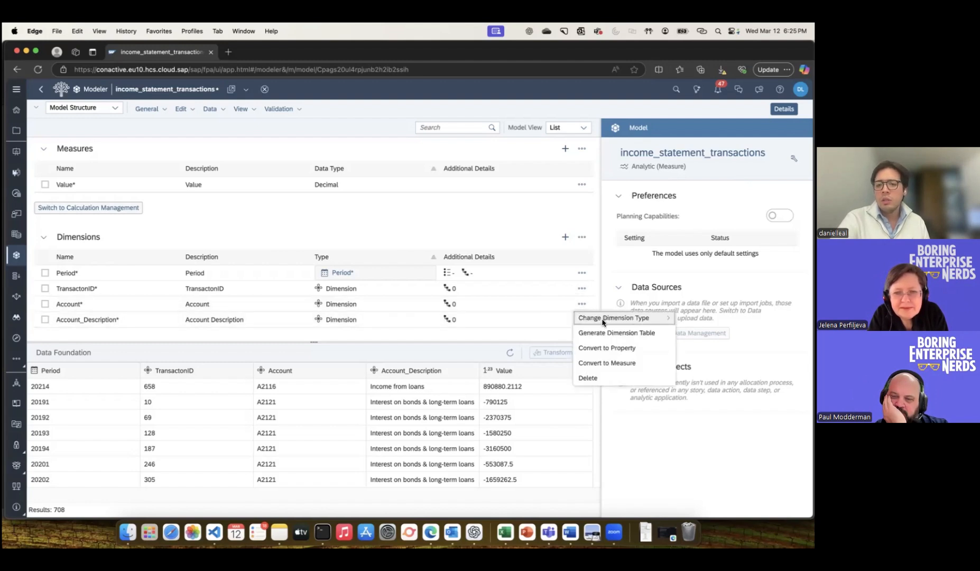
pyautogui.moveTo(602, 321)
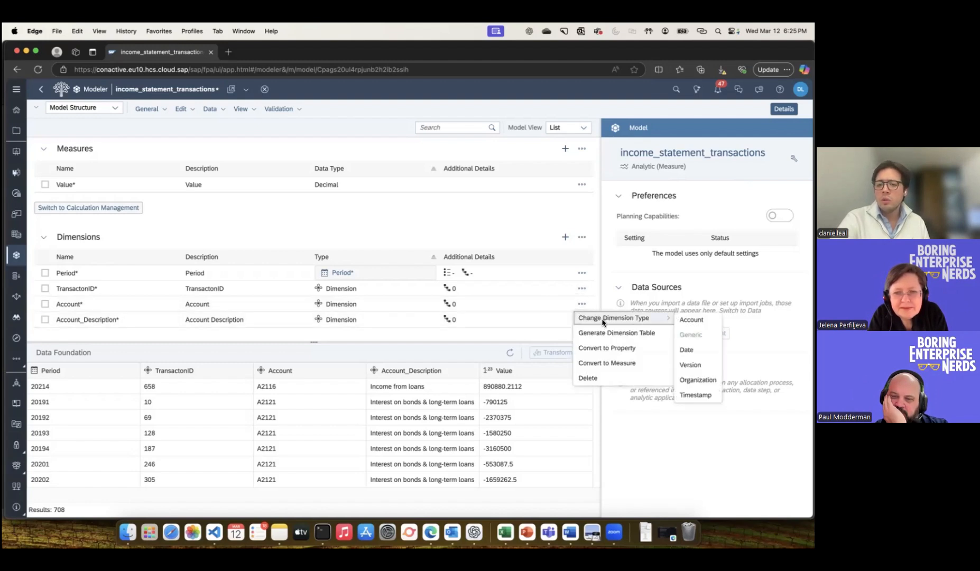
pyautogui.click(707, 322)
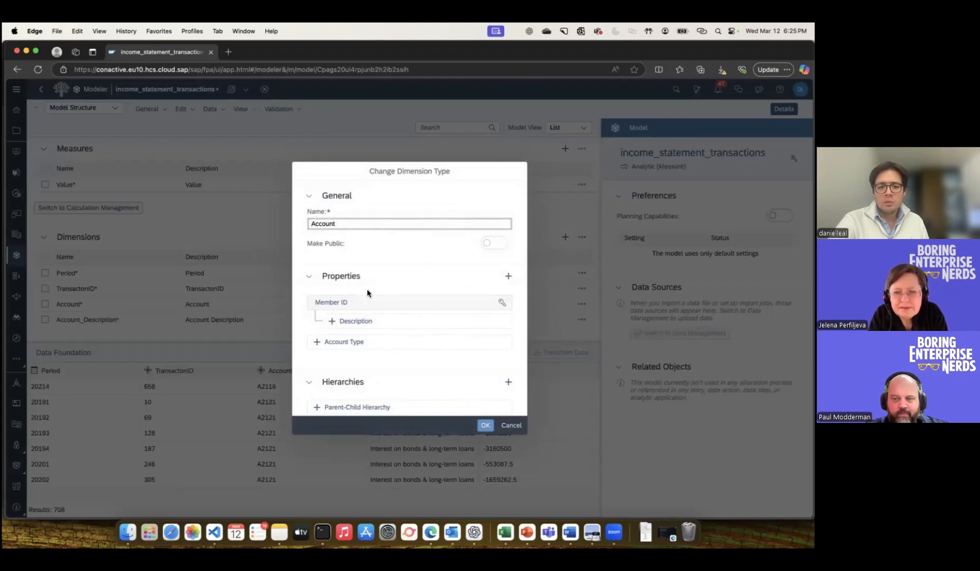
pyautogui.click(483, 426)
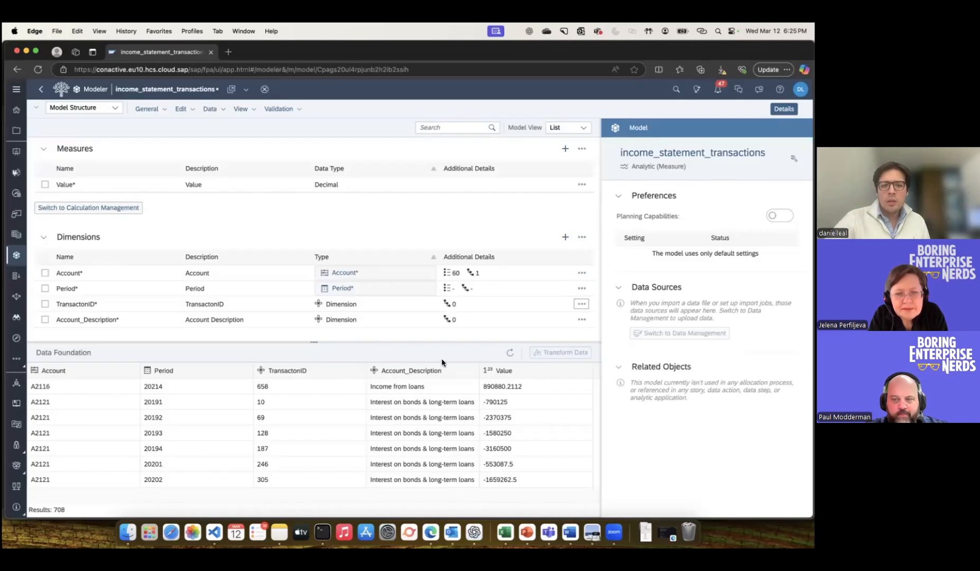
# - Open the Account dimension's member table and examine its Formula, Account Type and aggregation columns, including the available account types
pyautogui.click(426, 272)
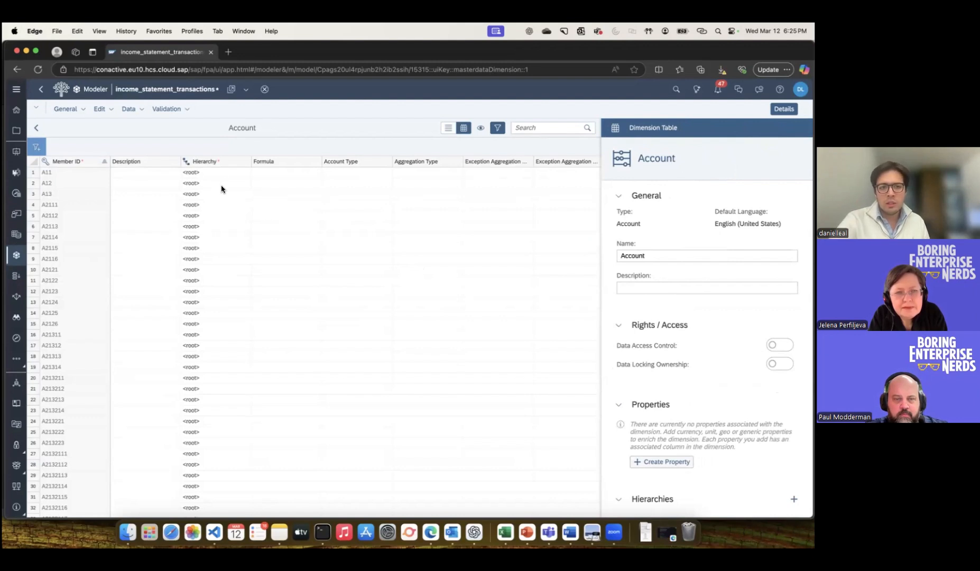
pyautogui.click(315, 183)
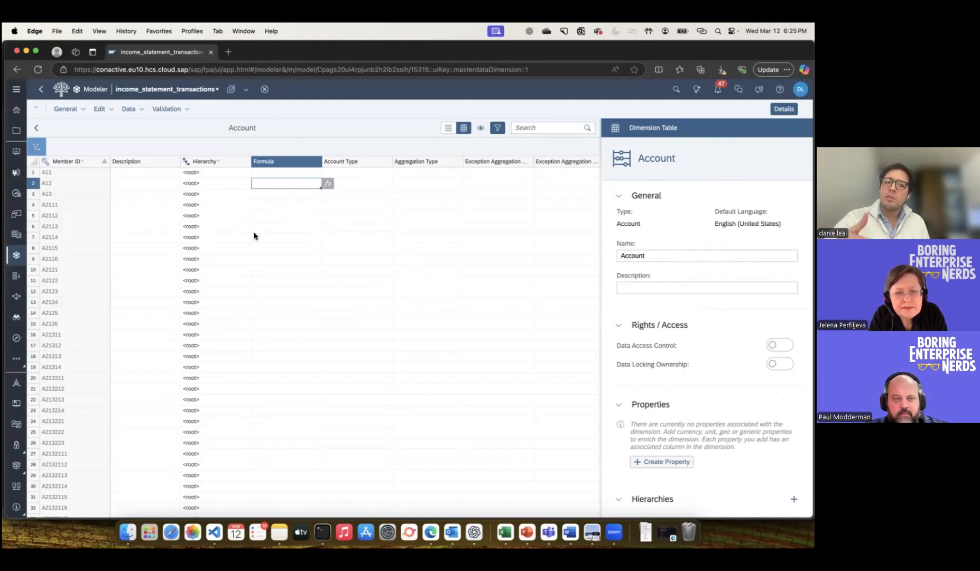
pyautogui.click(372, 185)
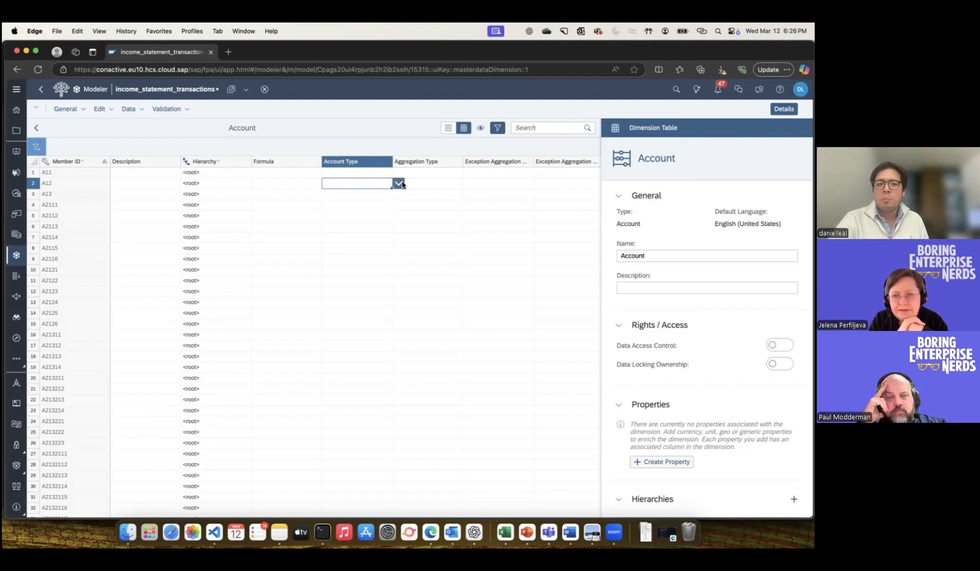
pyautogui.click(399, 183)
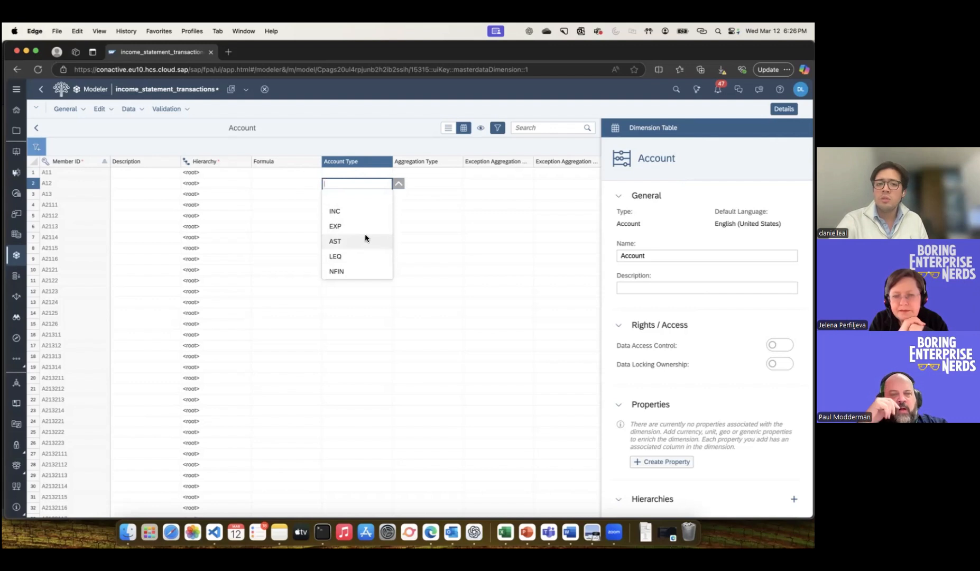
pyautogui.click(424, 231)
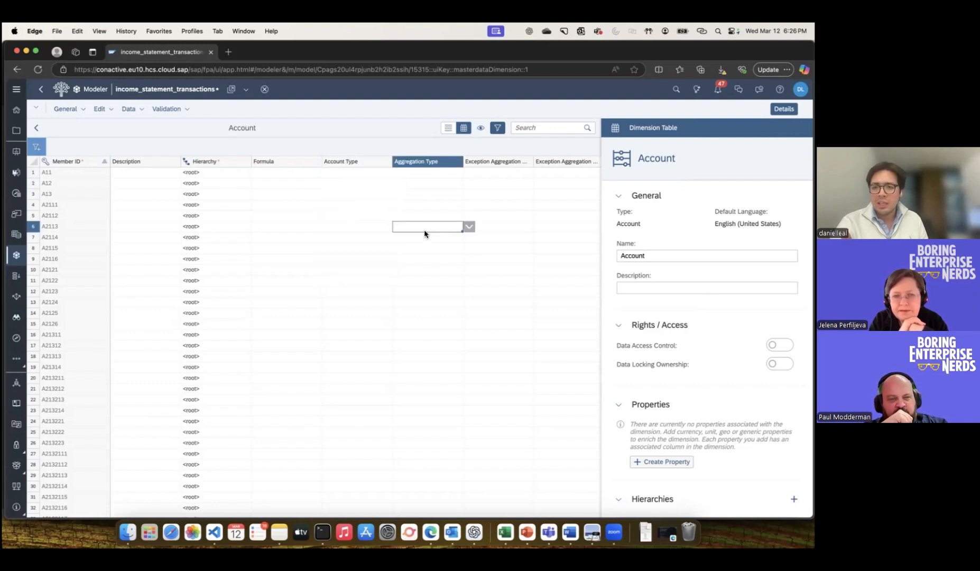
pyautogui.hscroll(2, 424, 230)
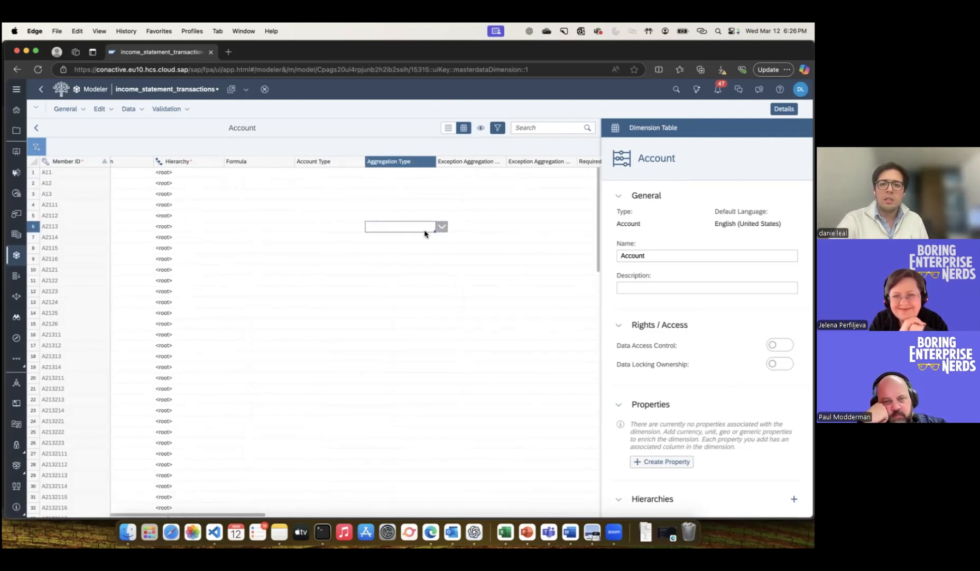
pyautogui.hscroll(4, 424, 230)
pyautogui.hscroll(-2, 424, 230)
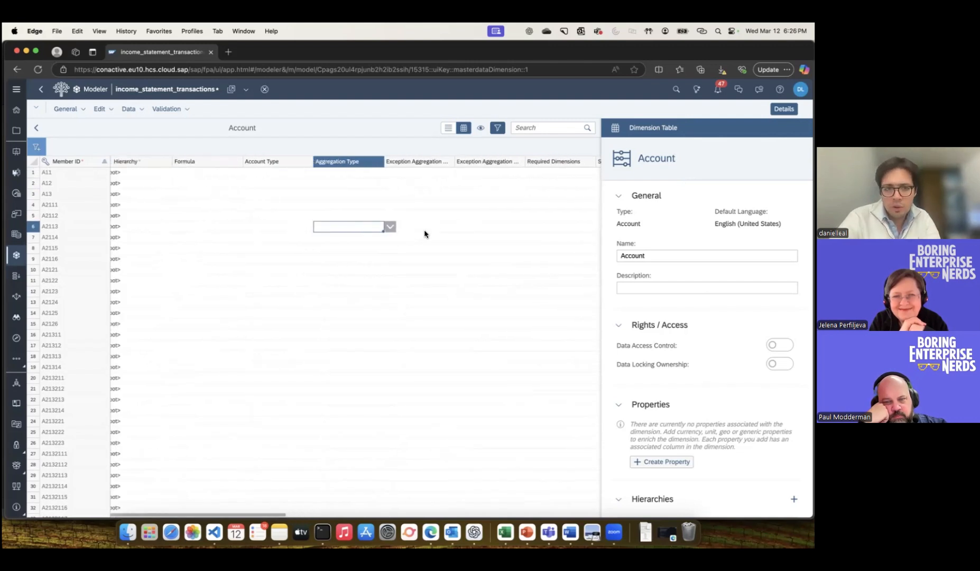
pyautogui.hscroll(-5, 424, 230)
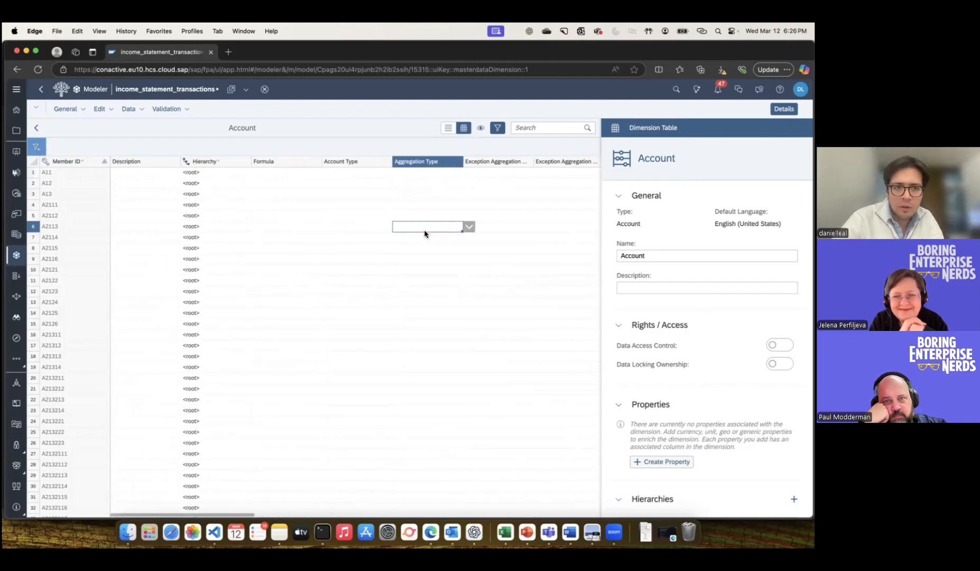
# - Save the model as income_statement_transactions in the My Files folder Workshop / SAC for Financial Planning
pyautogui.click(81, 110)
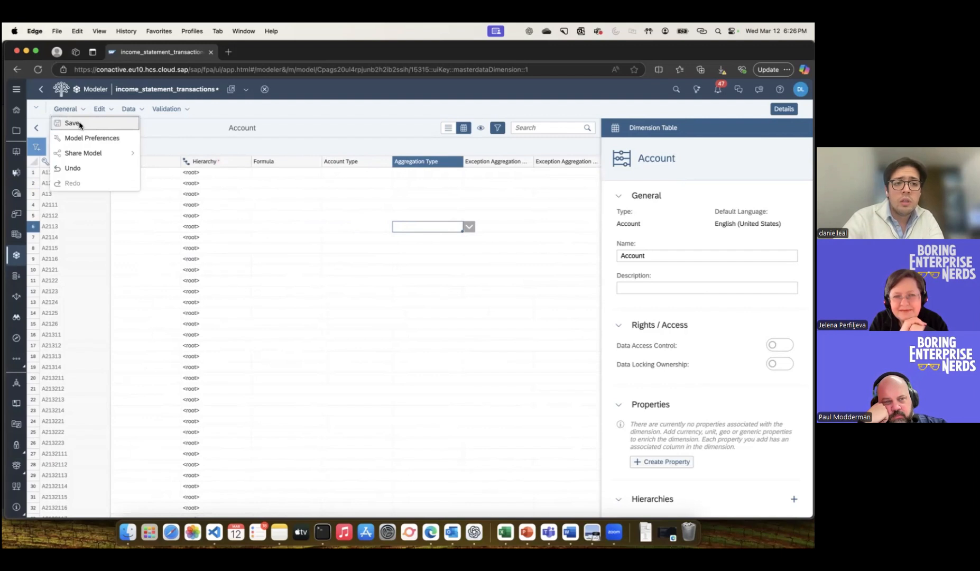
pyautogui.click(79, 125)
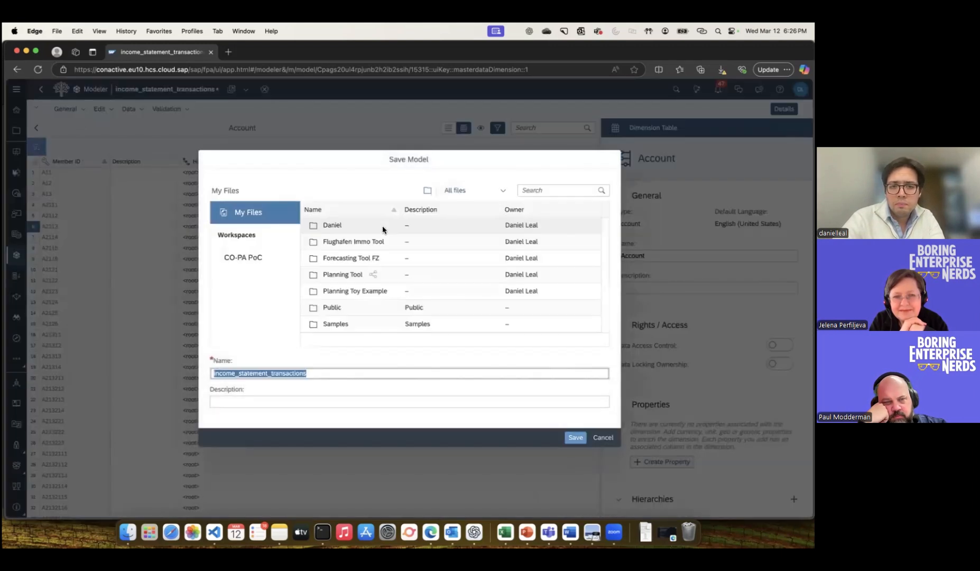
pyautogui.scroll(-4, 380, 253)
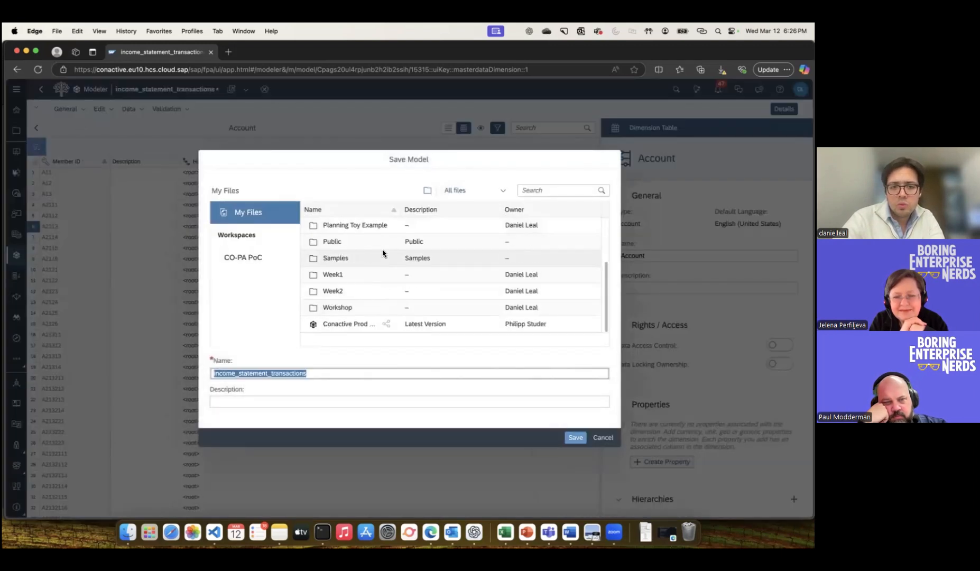
pyautogui.doubleClick(332, 308)
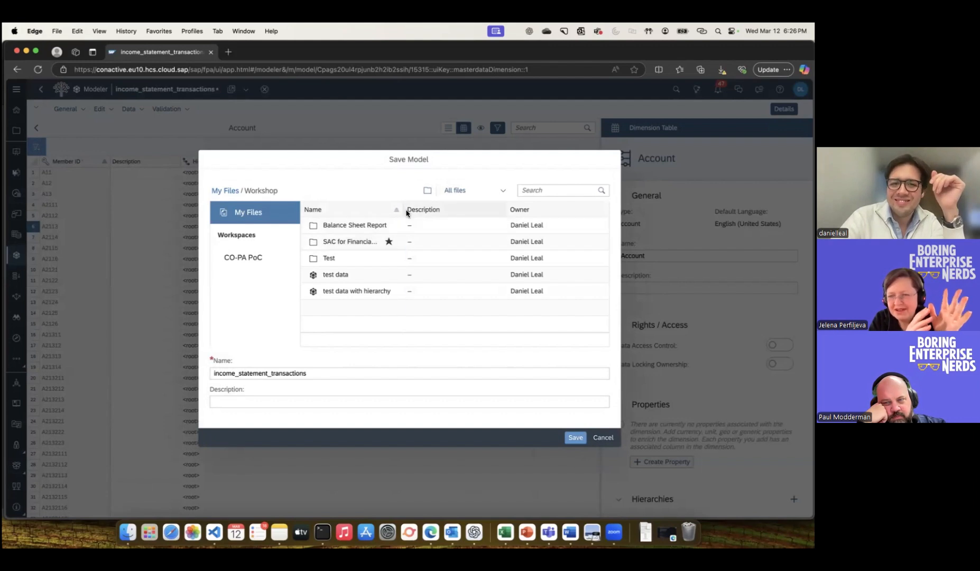
pyautogui.moveTo(407, 209); pyautogui.dragTo(457, 212)
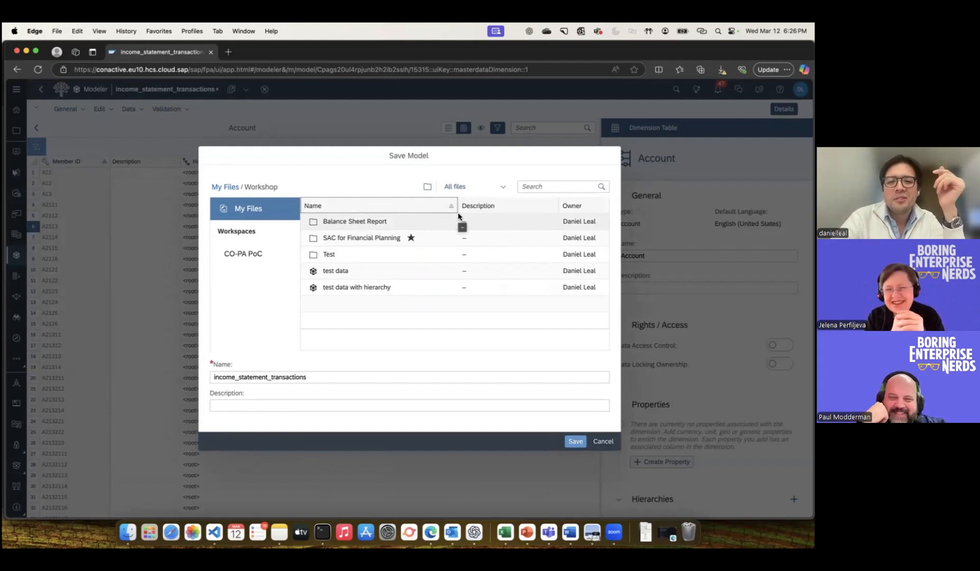
pyautogui.doubleClick(373, 244)
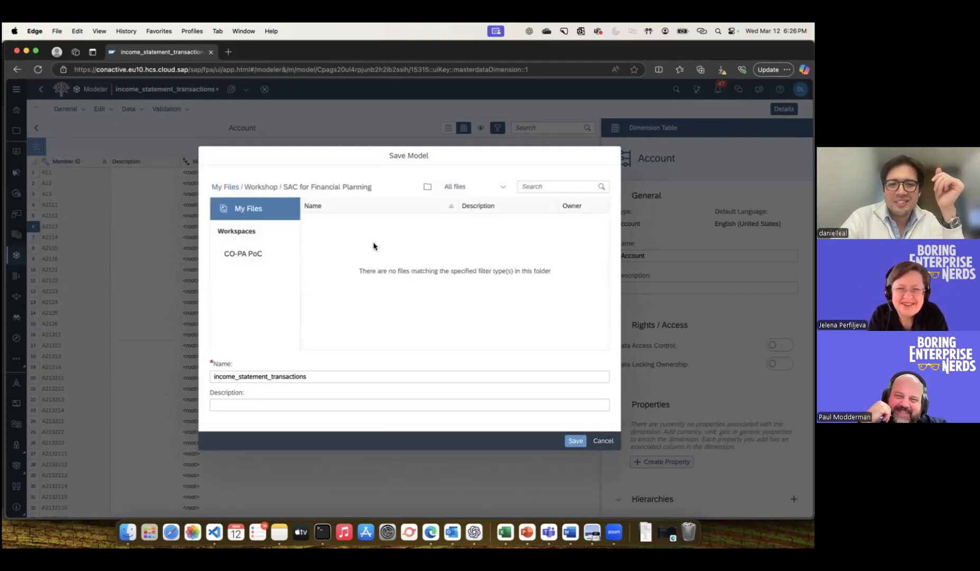
pyautogui.click(574, 441)
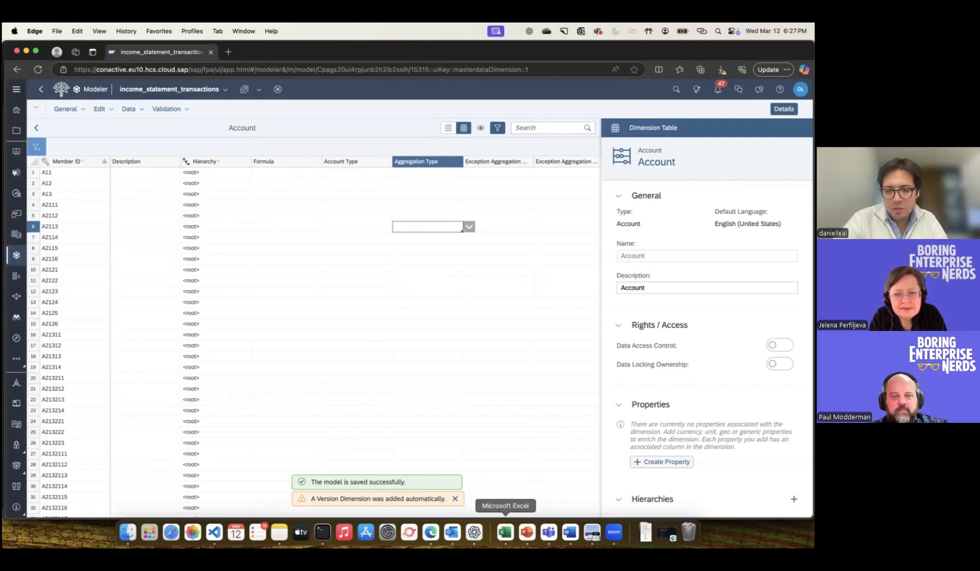
# - Switch to Excel and copy all the data on the Hierarchy sheet of the balance_sheet_transactions workbook
pyautogui.click(505, 529)
pyautogui.click(369, 357)
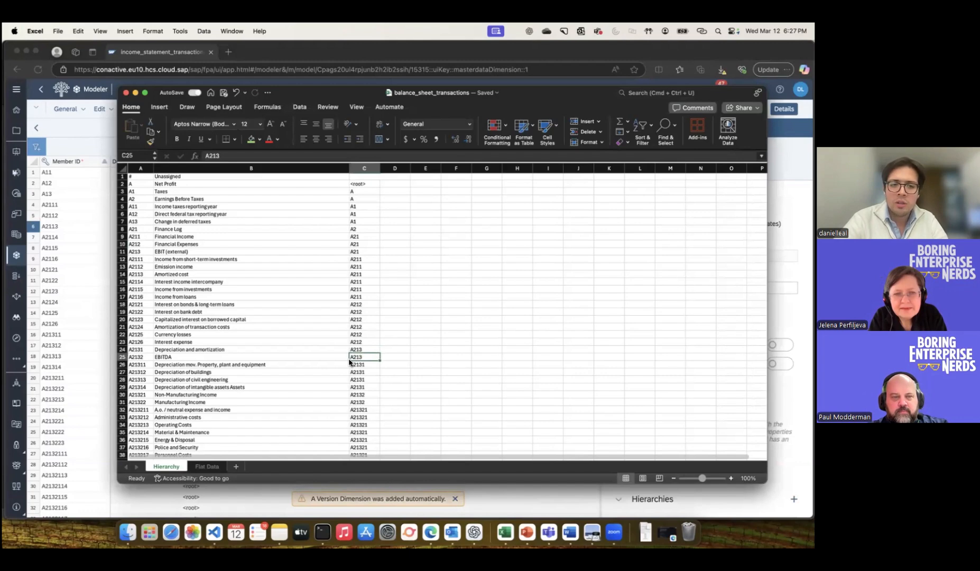
pyautogui.scroll(-3, 331, 297)
pyautogui.scroll(3, 332, 297)
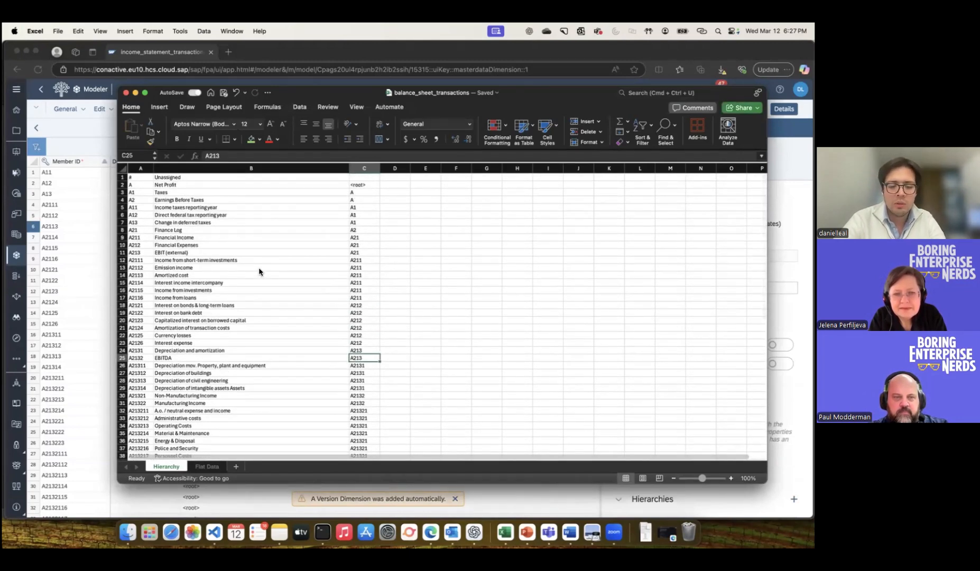
pyautogui.press('super+a')
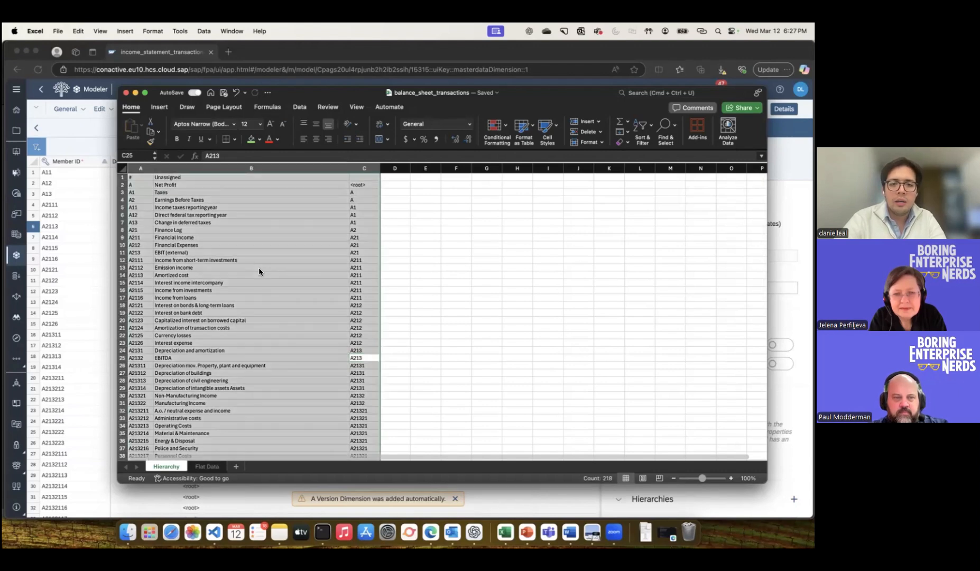
pyautogui.press('super+c')
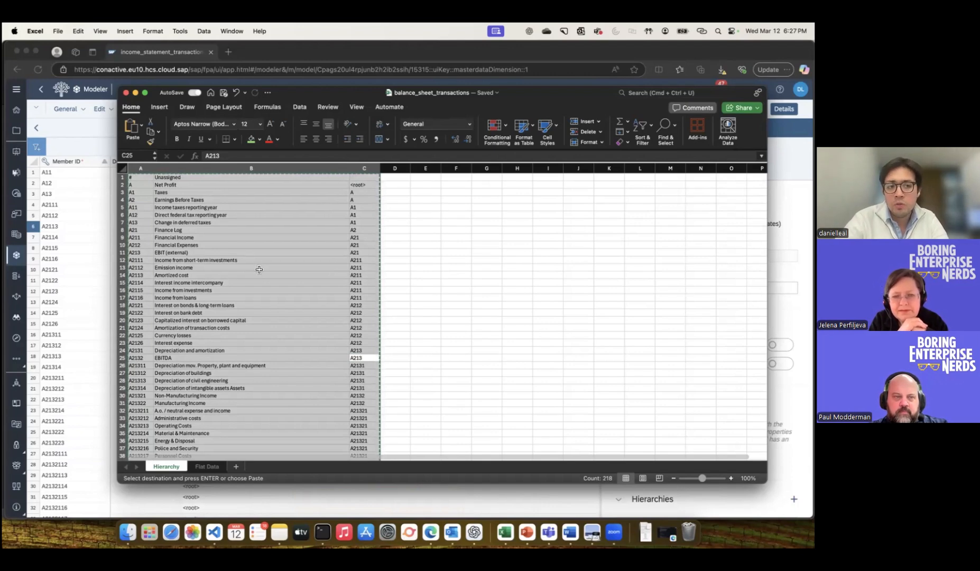
# - Switch back to Edge, paste the copied rows into the Account table from the first Member ID, and set the Unassigned member's hierarchy parent to <root>
pyautogui.click(104, 207)
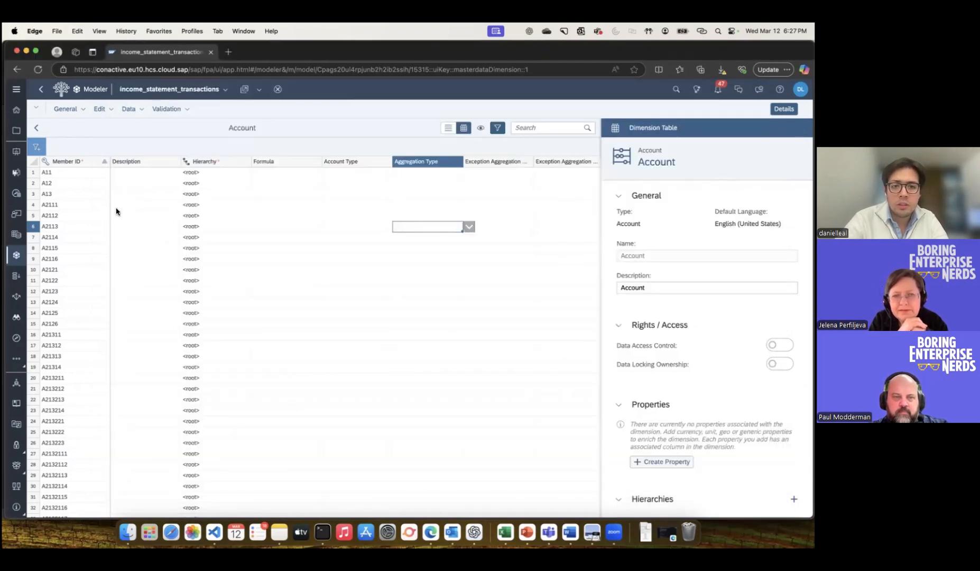
pyautogui.click(83, 171)
pyautogui.press('super+v')
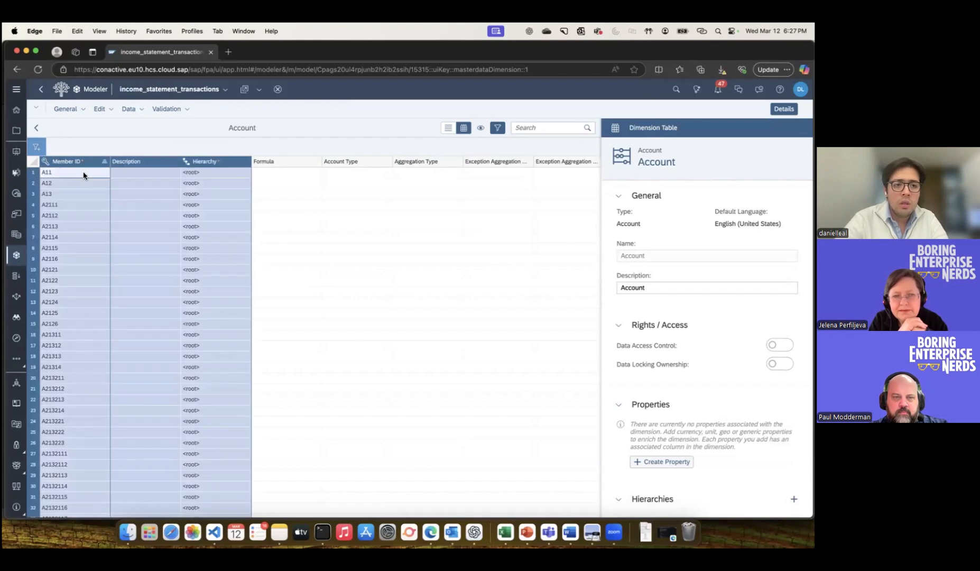
pyautogui.click(194, 179)
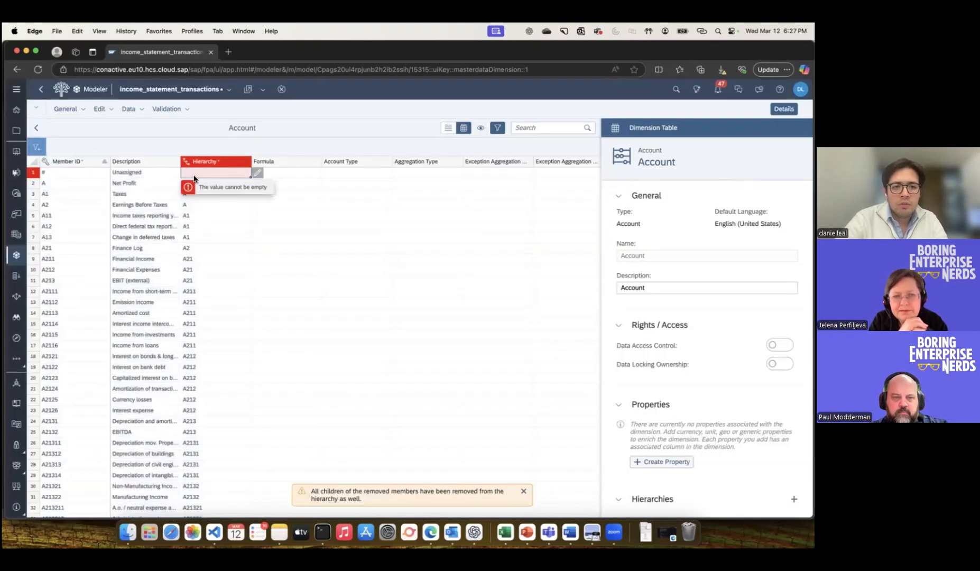
pyautogui.click(194, 175)
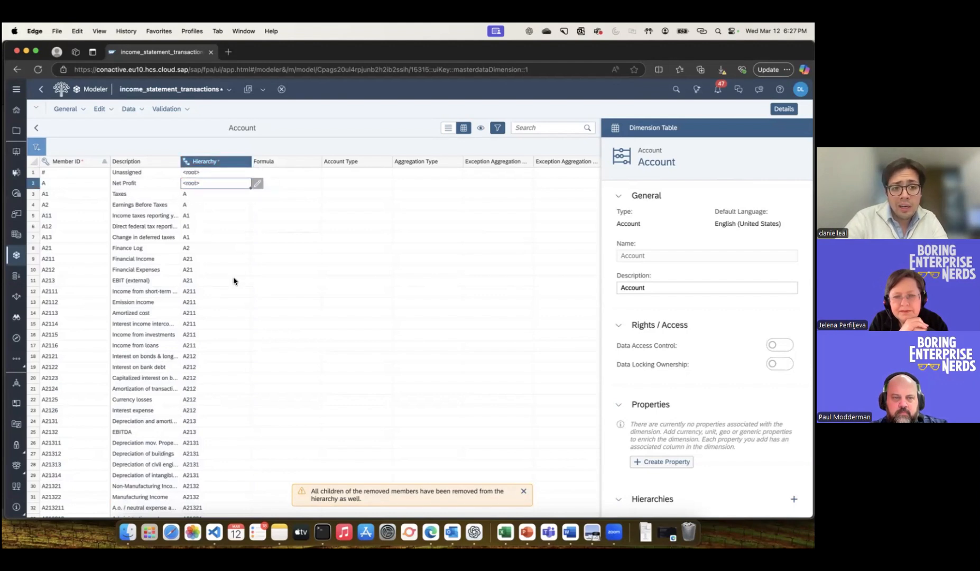
# - Check the pasted account members and their parents, and save the model with the updated Account dimension
pyautogui.scroll(-3, 232, 277)
pyautogui.scroll(-10, 233, 278)
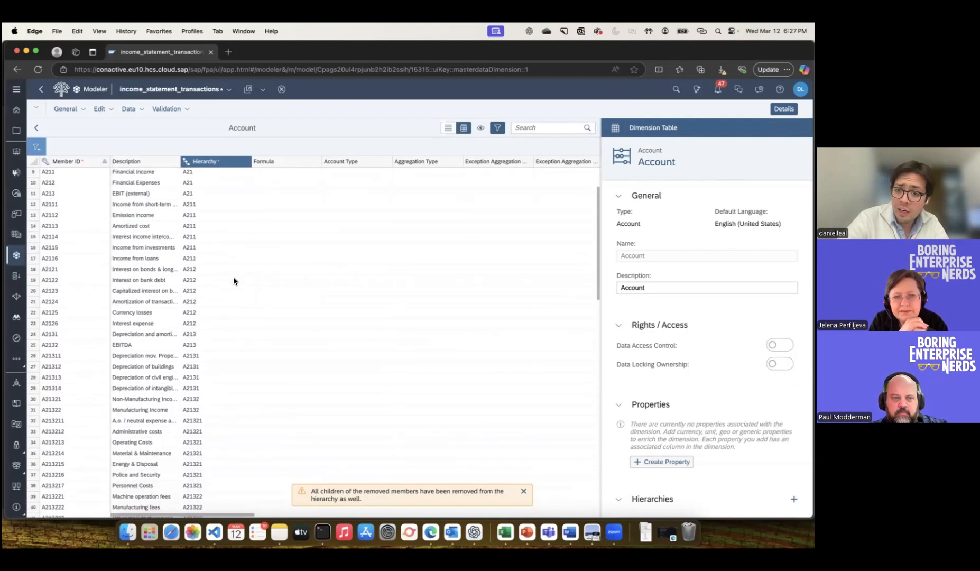
pyautogui.scroll(-9, 233, 278)
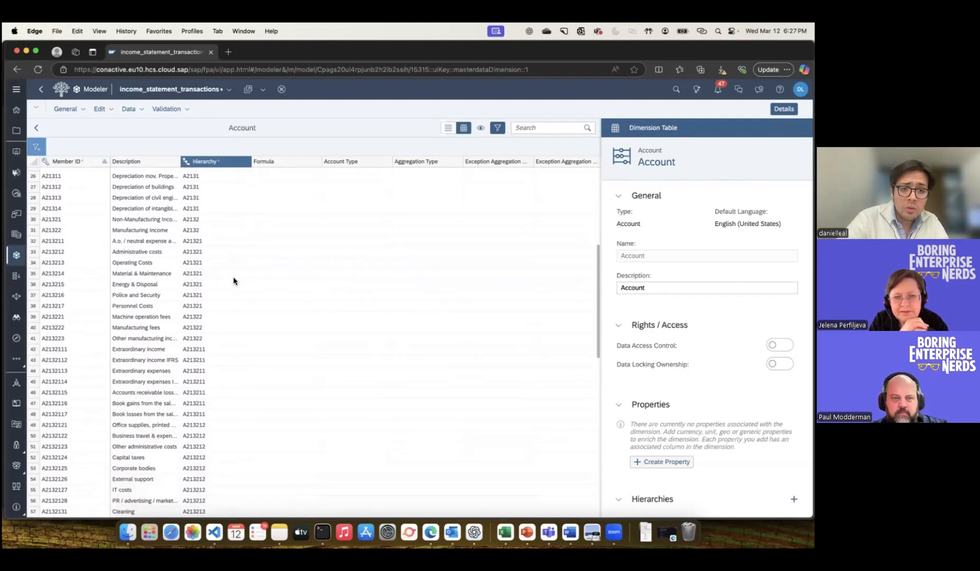
pyautogui.scroll(-2, 232, 276)
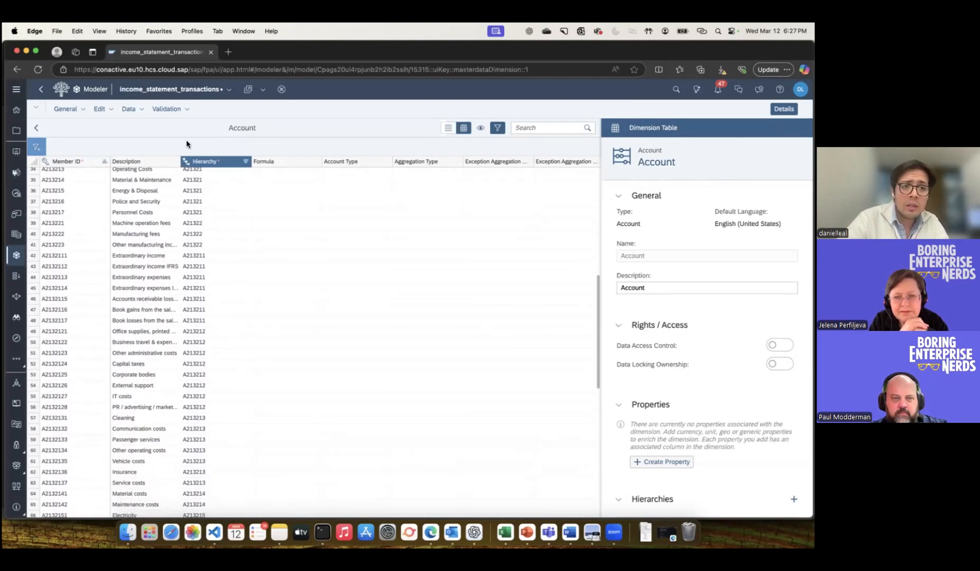
pyautogui.click(84, 108)
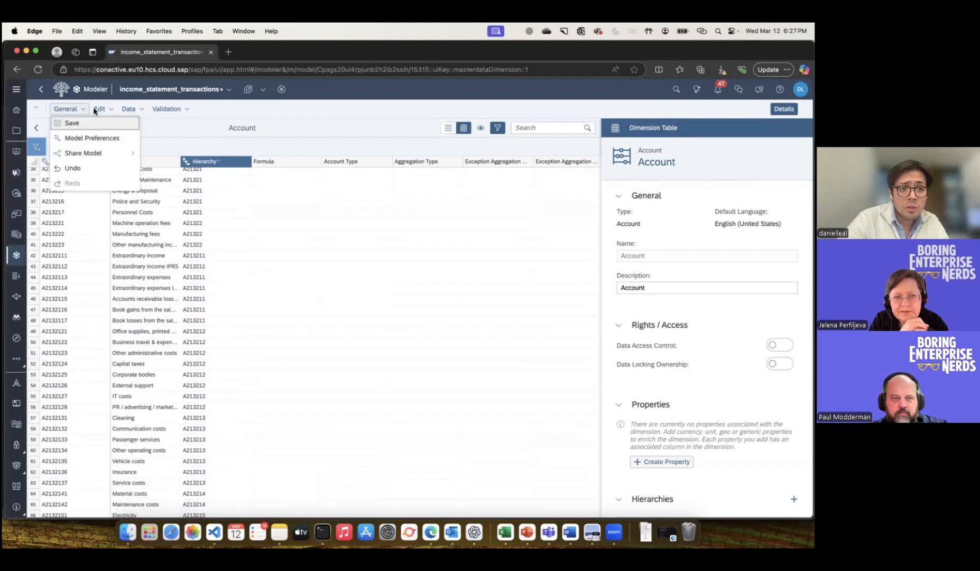
pyautogui.click(140, 109)
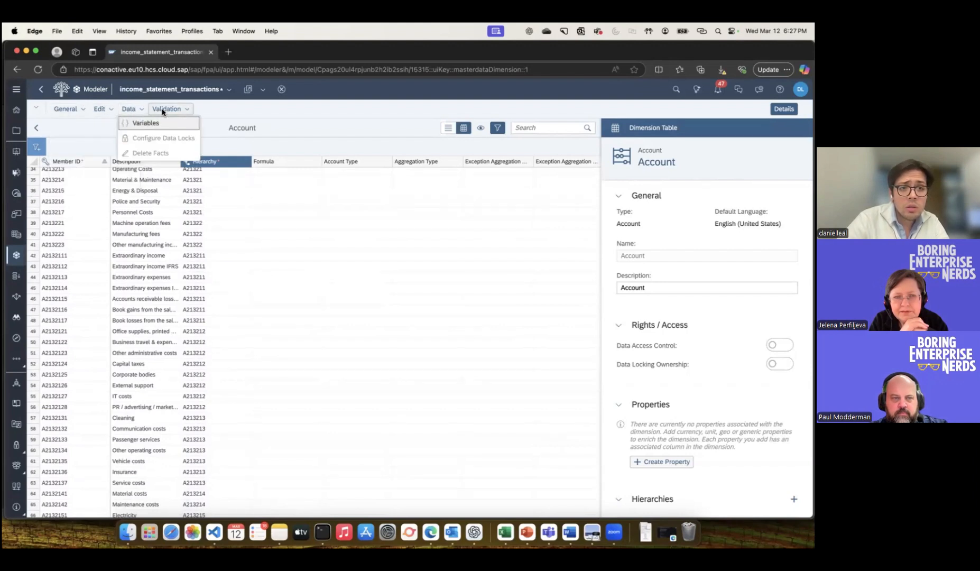
pyautogui.click(167, 109)
pyautogui.click(110, 111)
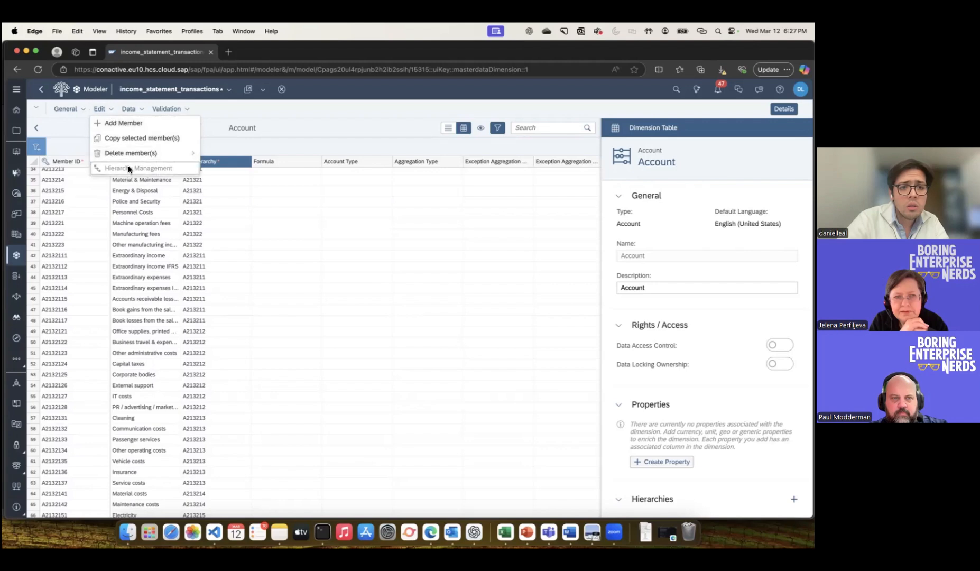
pyautogui.click(70, 110)
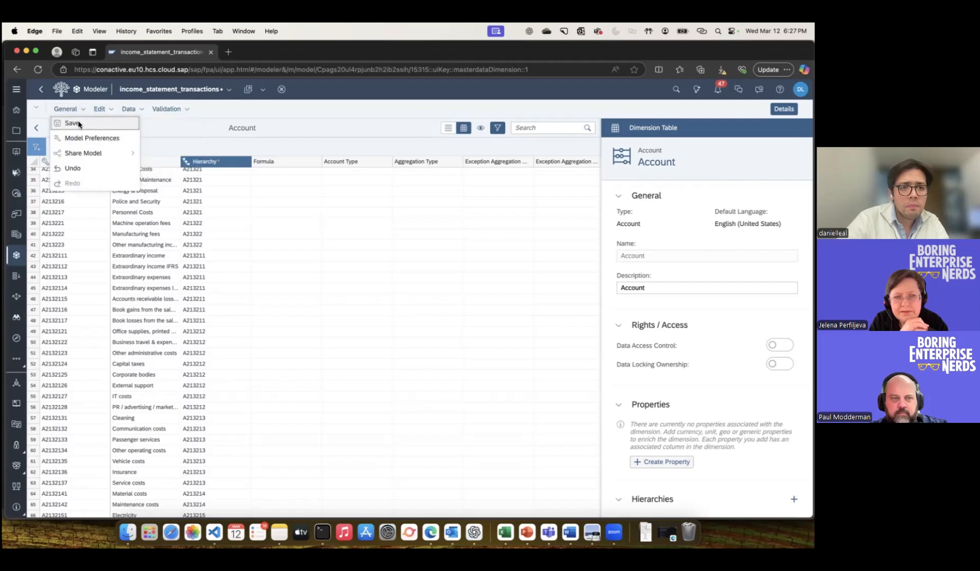
pyautogui.click(77, 121)
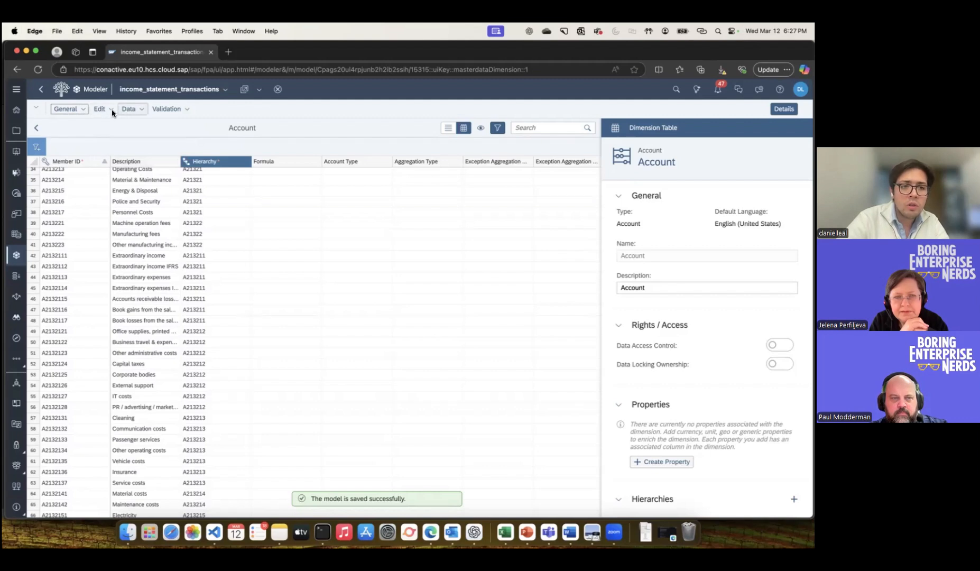
# - Examine the Account hierarchy in Hierarchy Management, expanding Net Profit through Taxes, Earnings Before Taxes and EBIT (external) to Depreciation and amortization
pyautogui.click(112, 109)
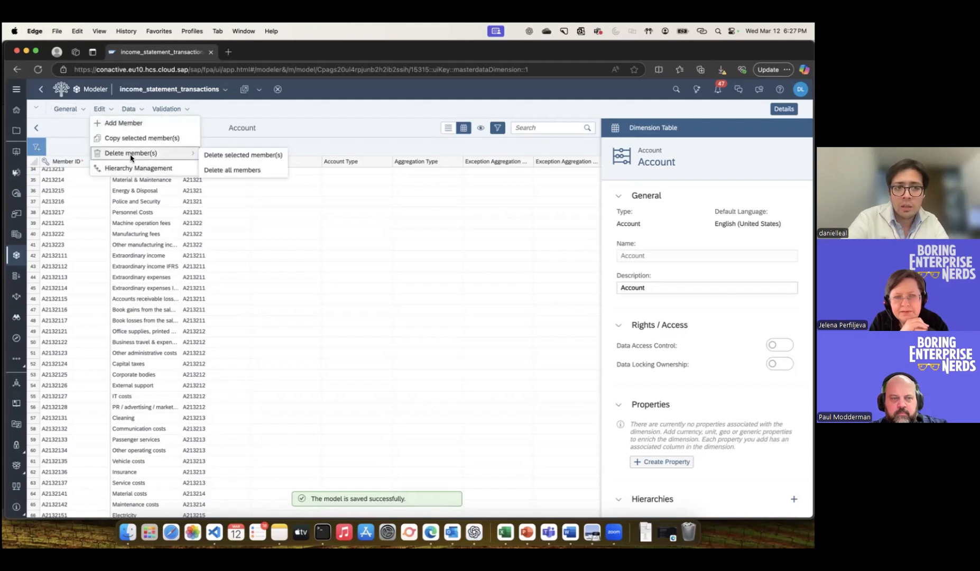
pyautogui.click(136, 167)
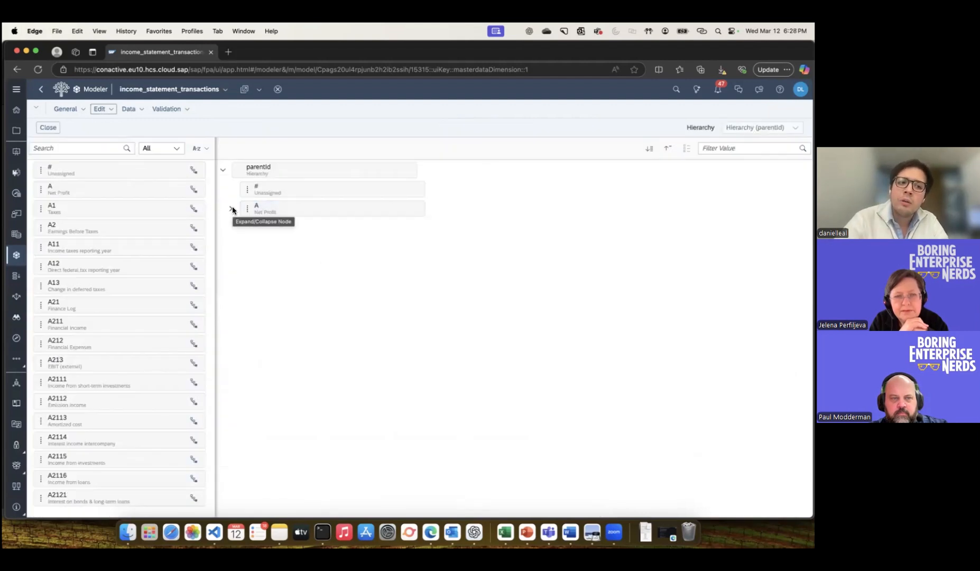
pyautogui.scroll(-15, 116, 267)
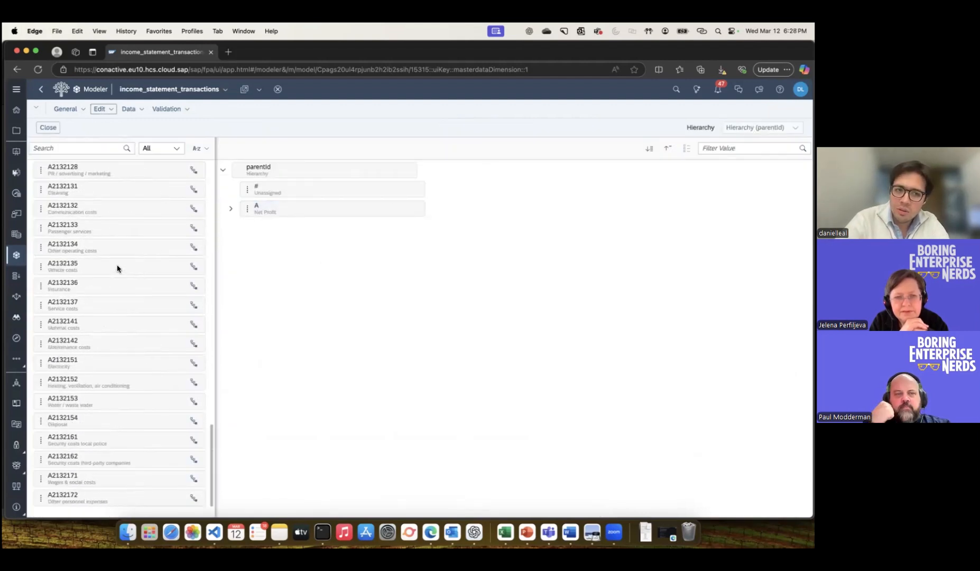
pyautogui.click(231, 208)
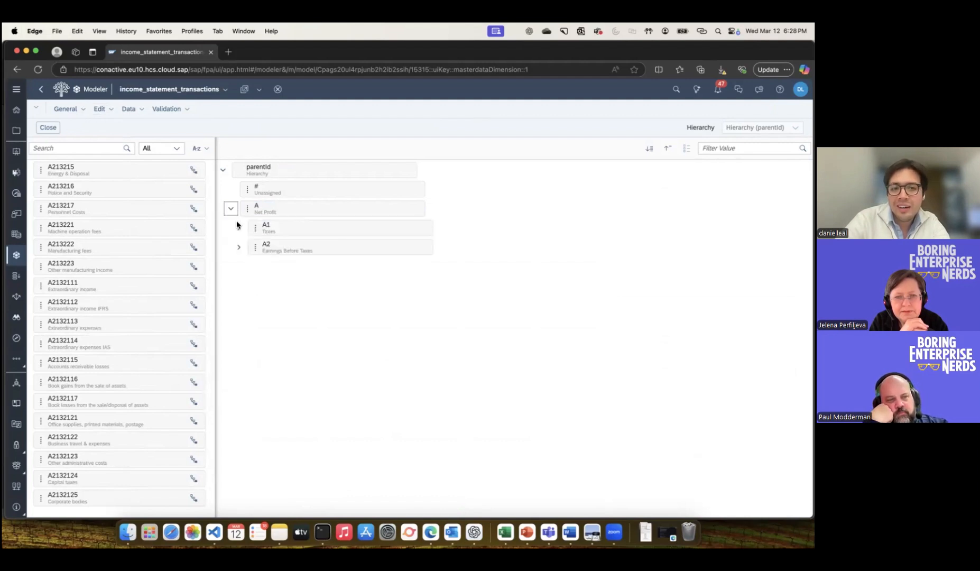
pyautogui.click(238, 227)
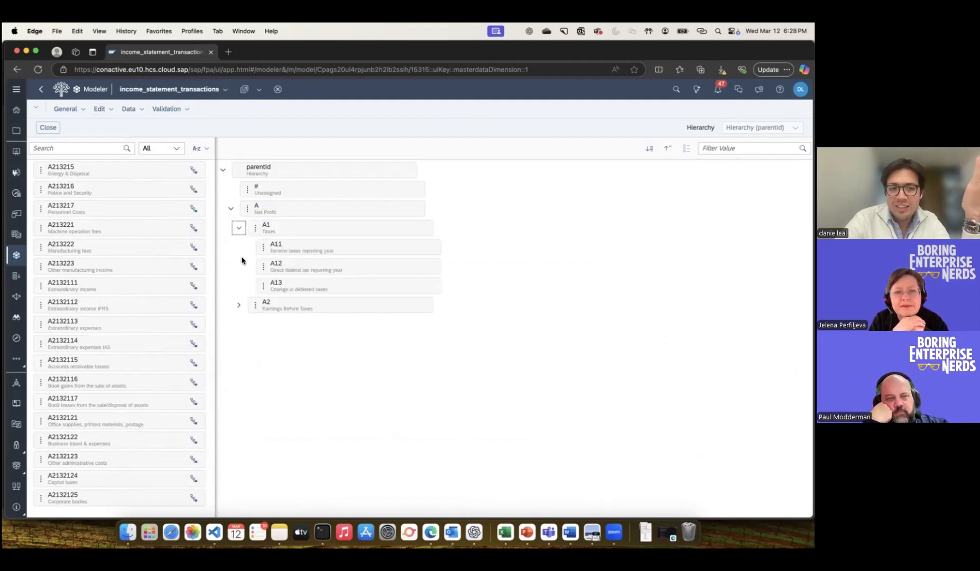
pyautogui.click(237, 306)
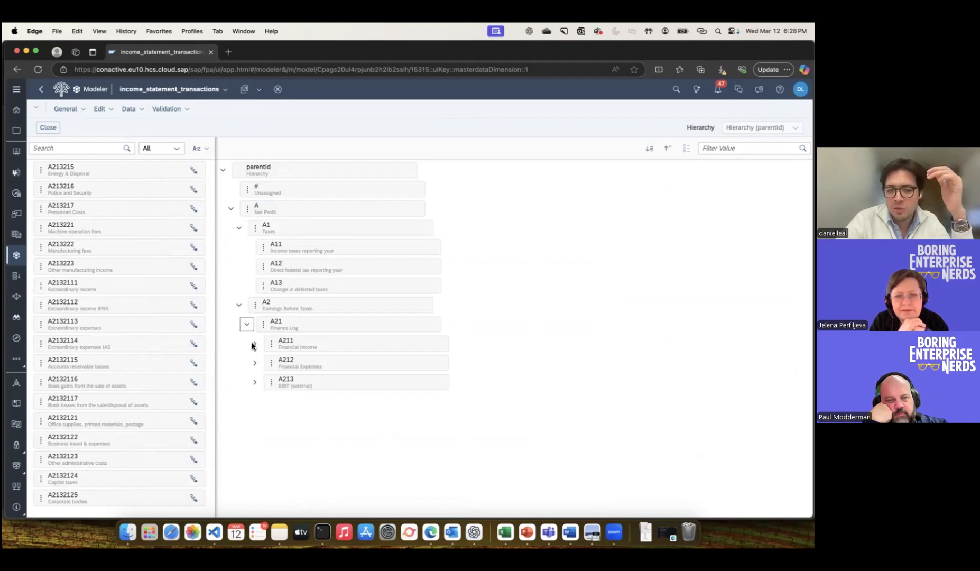
pyautogui.click(254, 381)
pyautogui.moveTo(138, 380)
pyautogui.mouseDown()
pyautogui.moveTo(277, 397)
pyautogui.moveTo(148, 376)
pyautogui.moveTo(135, 385)
pyautogui.mouseUp()
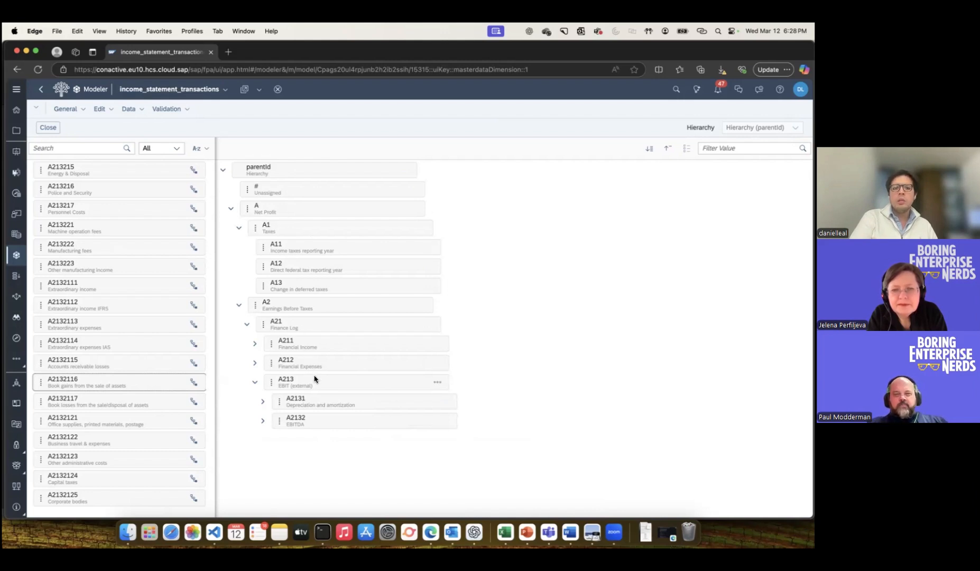
pyautogui.click(263, 401)
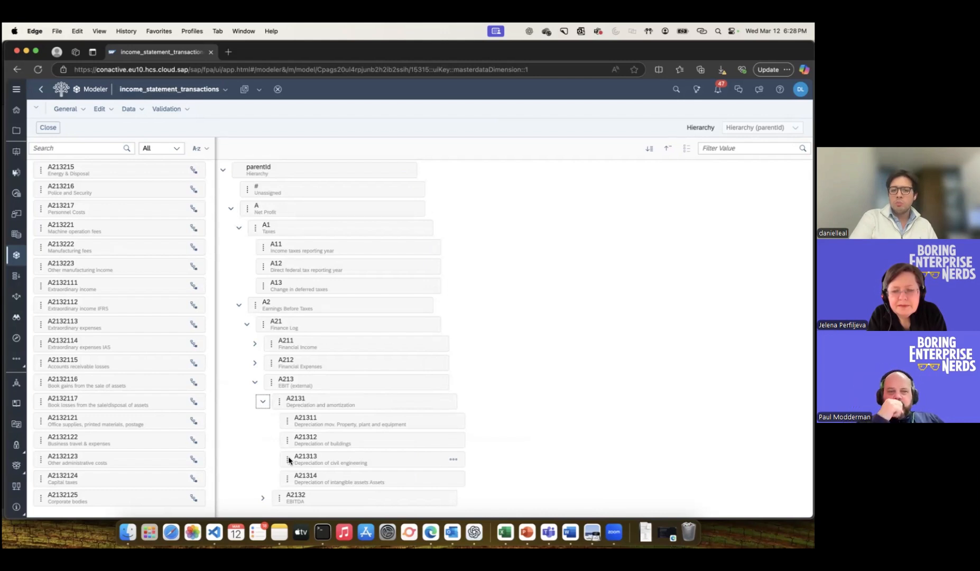
pyautogui.click(48, 128)
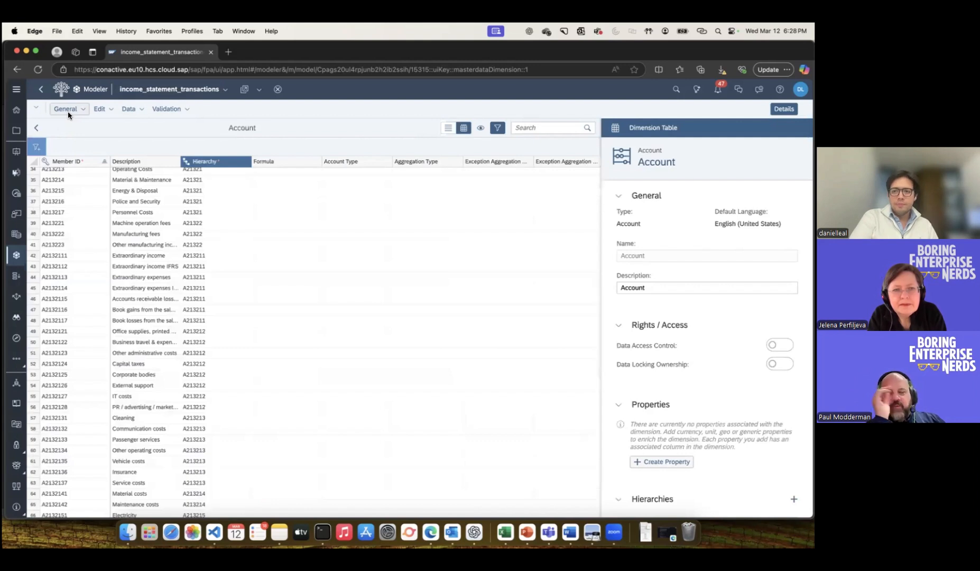
# - Reopen Hierarchy Management for the Account dimension and review the Net Profit tree down to the nodes under Finance Log
pyautogui.click(68, 111)
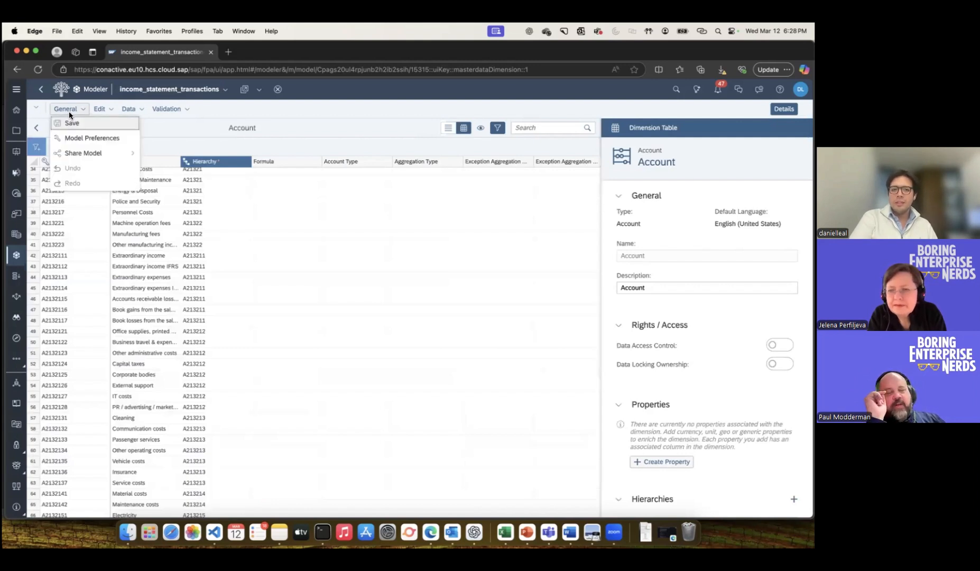
pyautogui.click(97, 113)
pyautogui.click(109, 166)
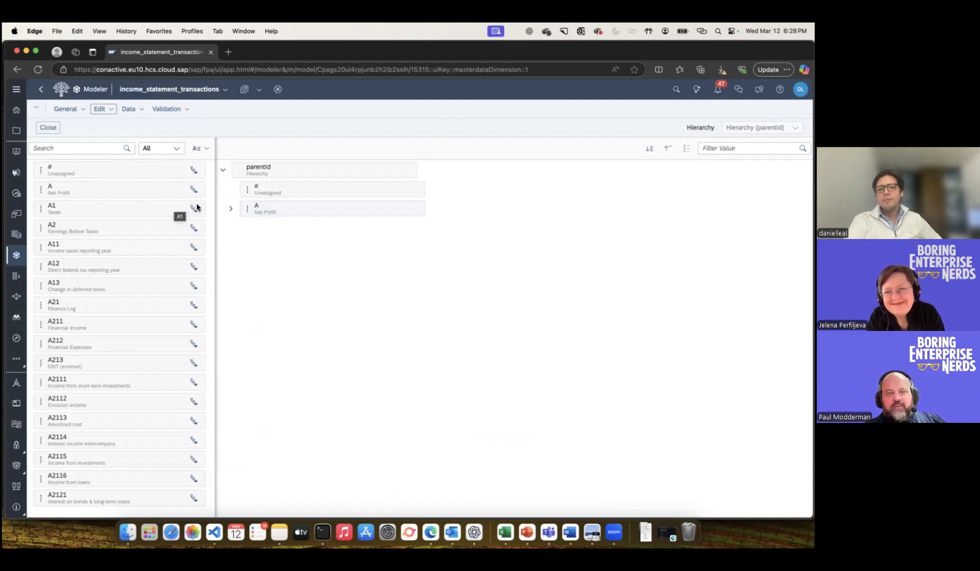
pyautogui.click(226, 207)
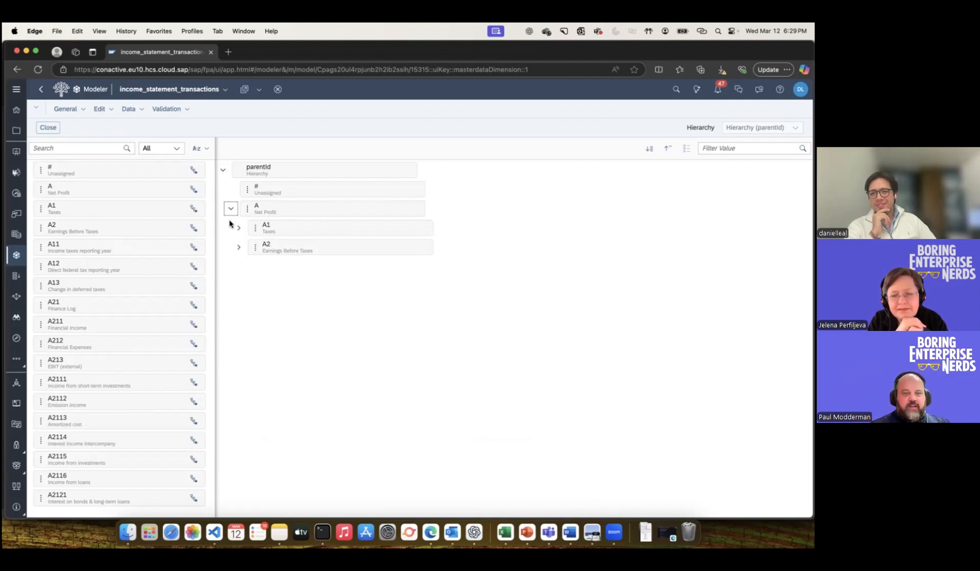
pyautogui.click(243, 229)
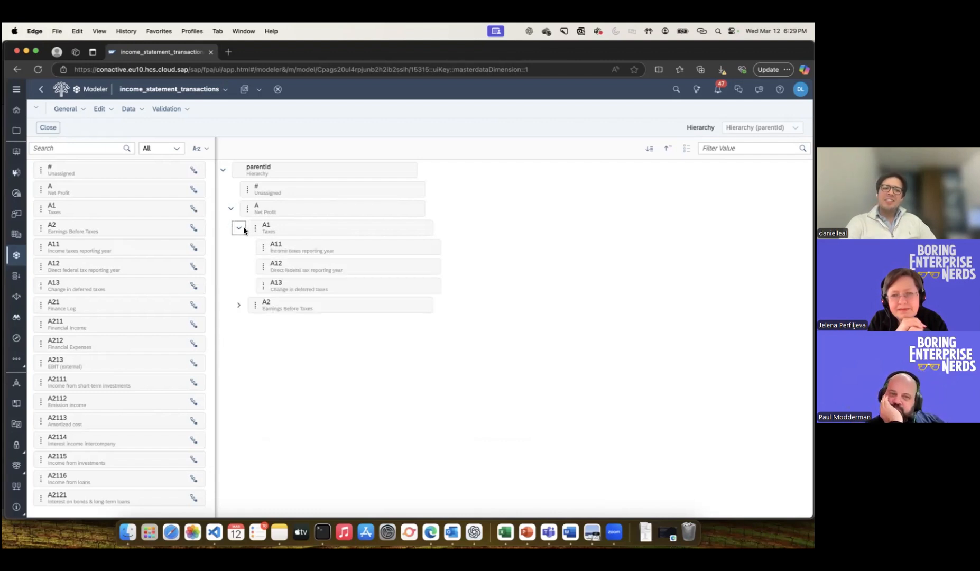
pyautogui.click(239, 305)
pyautogui.click(247, 323)
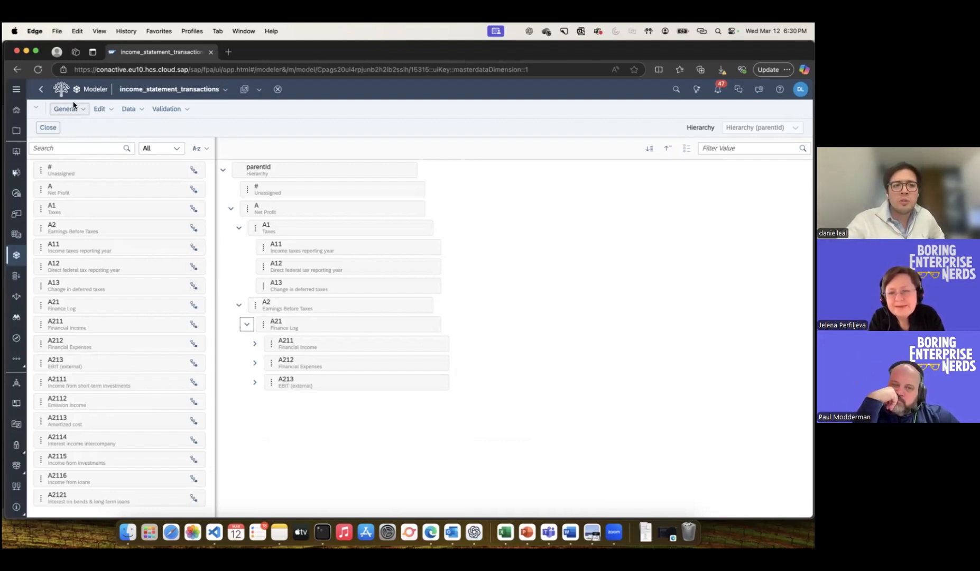
# - Reopen the income_statement_transactions model from the SAC for Financial Planning folder and save it
pyautogui.click(47, 90)
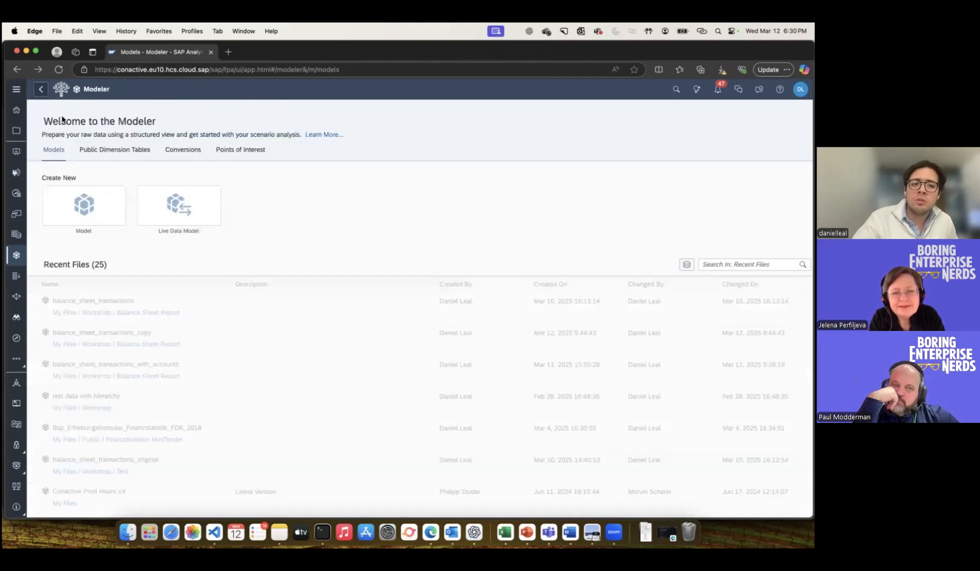
pyautogui.click(14, 133)
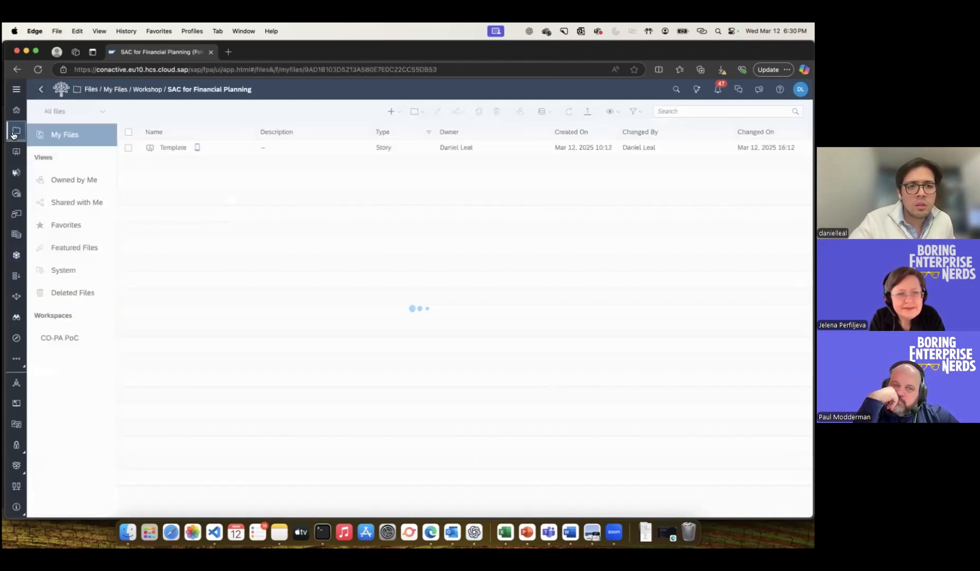
pyautogui.click(177, 163)
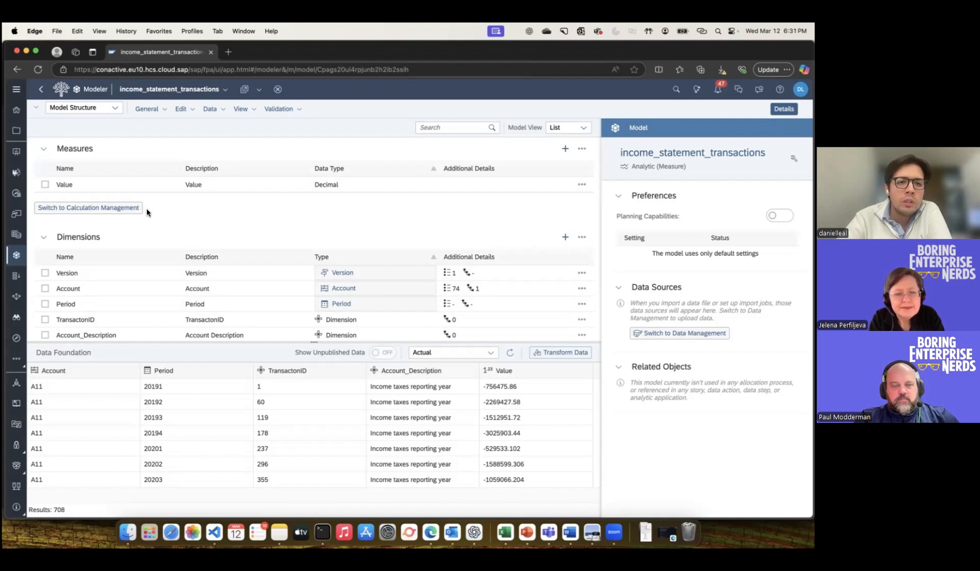
pyautogui.click(150, 109)
pyautogui.click(151, 127)
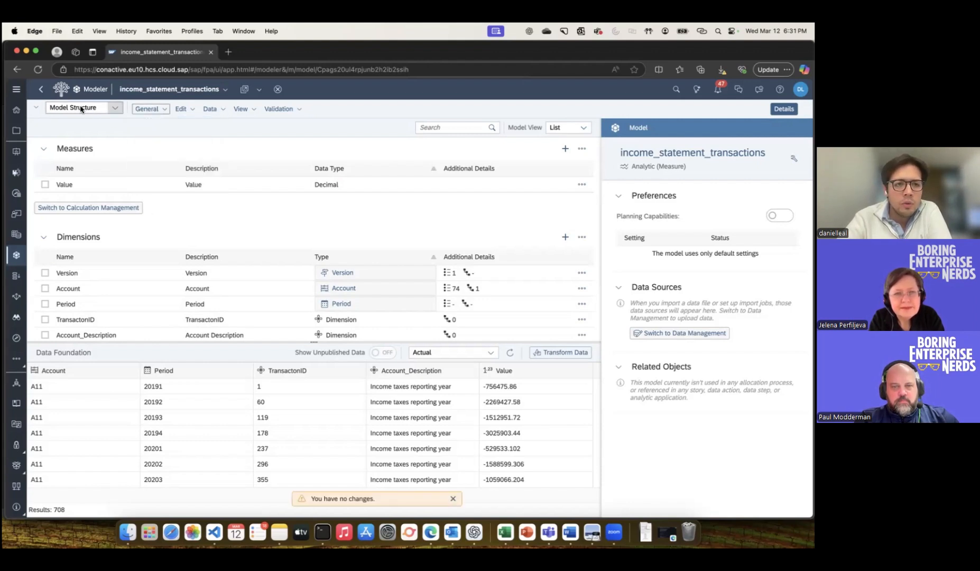
# - Return to the SAC for Financial Planning folder and create a new responsive story with the Optimized Design Experience
pyautogui.click(39, 90)
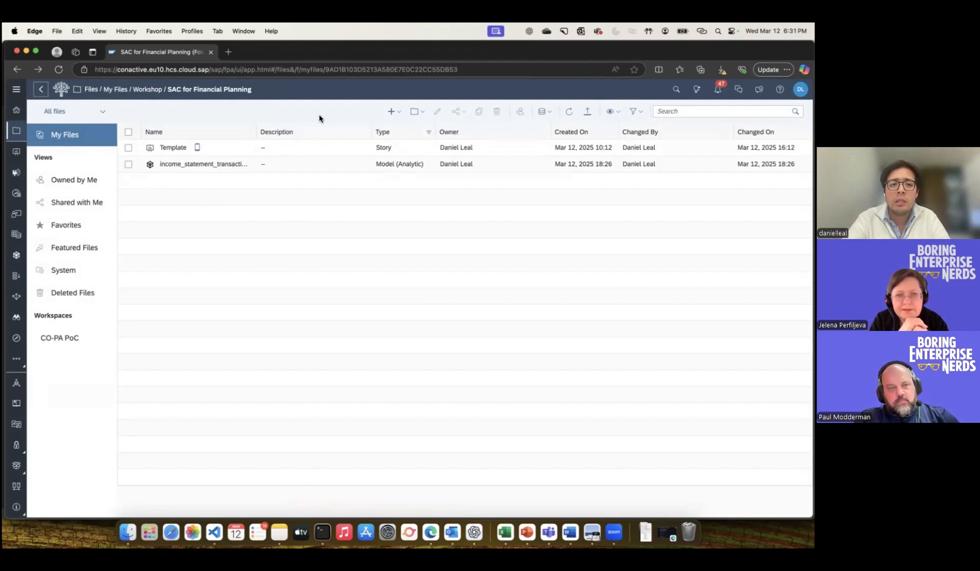
pyautogui.click(391, 111)
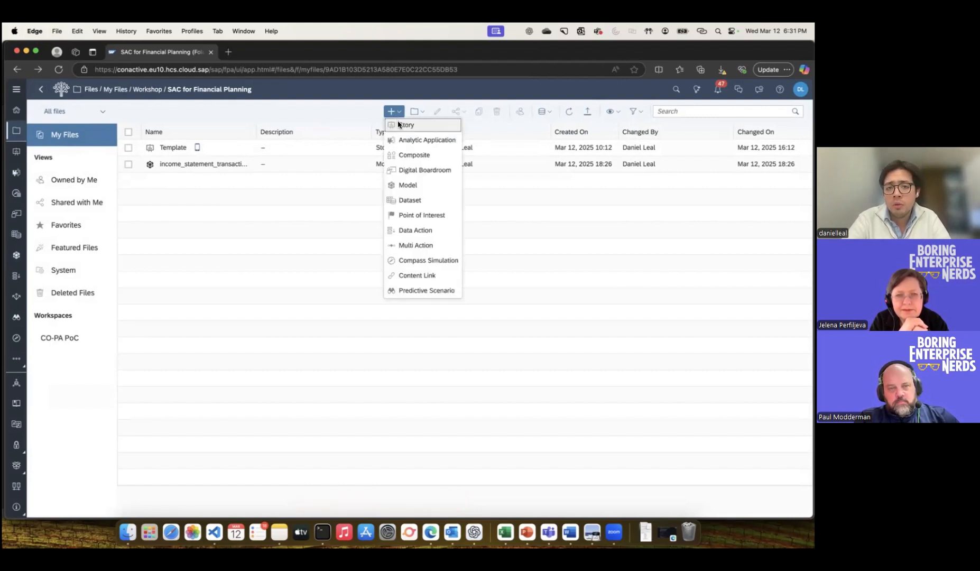
pyautogui.click(398, 125)
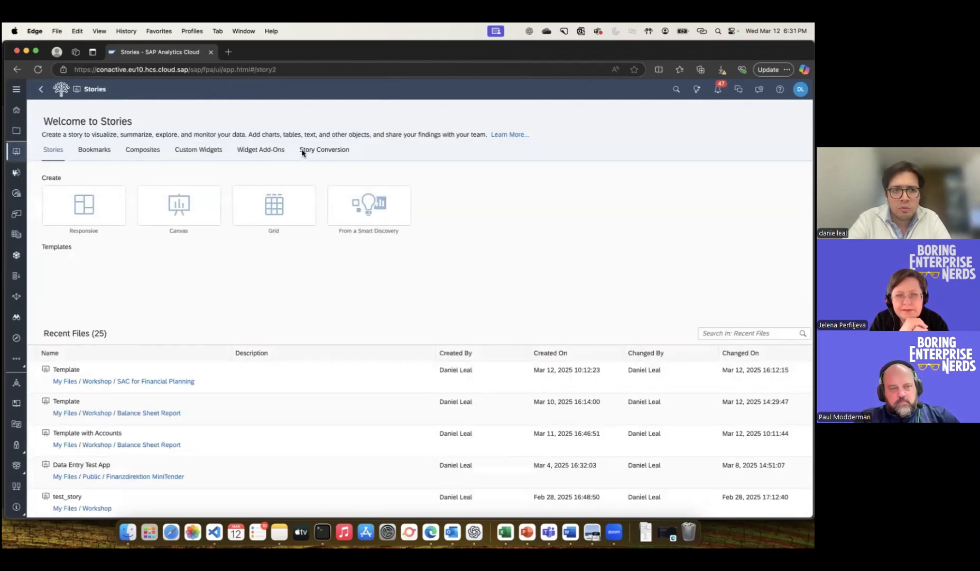
pyautogui.click(16, 91)
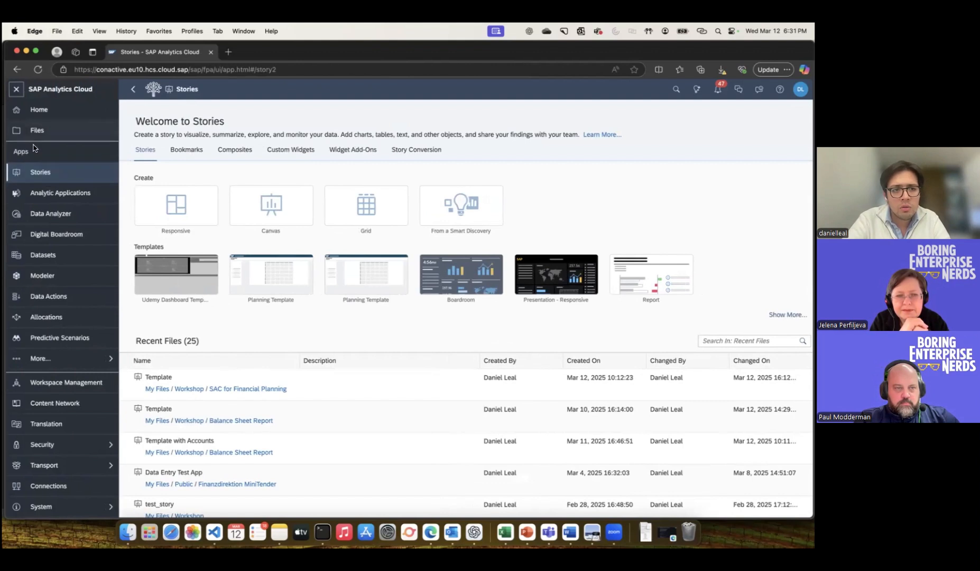
pyautogui.click(16, 91)
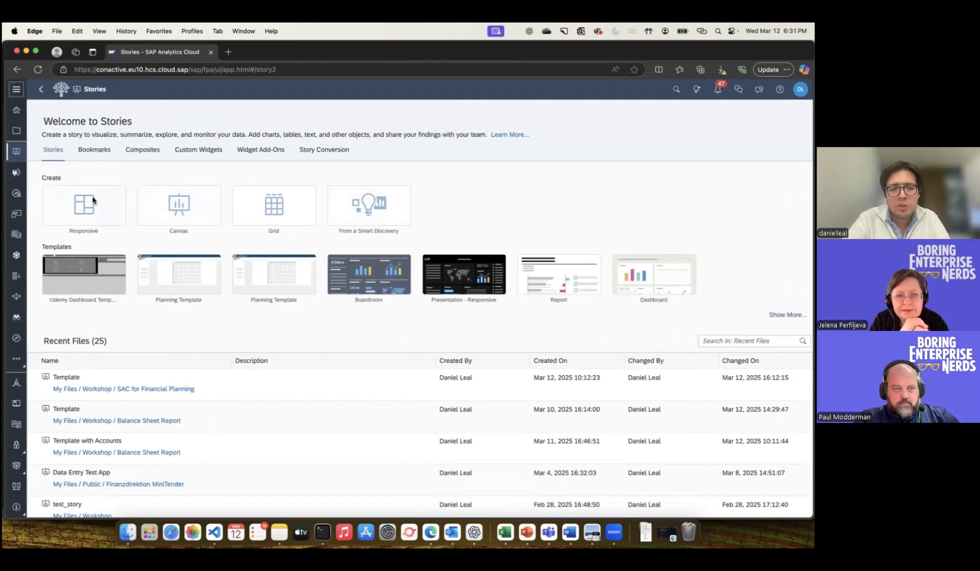
pyautogui.click(93, 200)
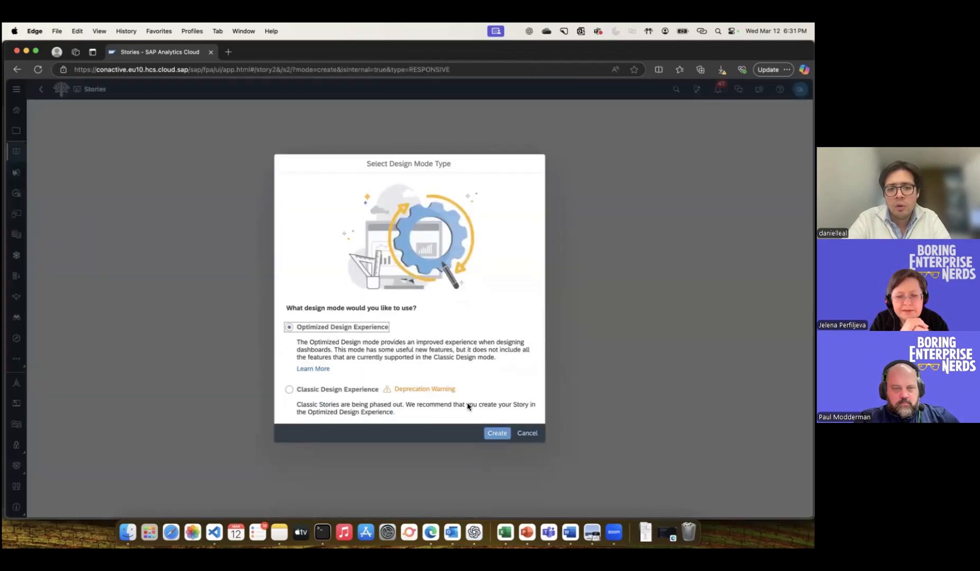
pyautogui.click(491, 434)
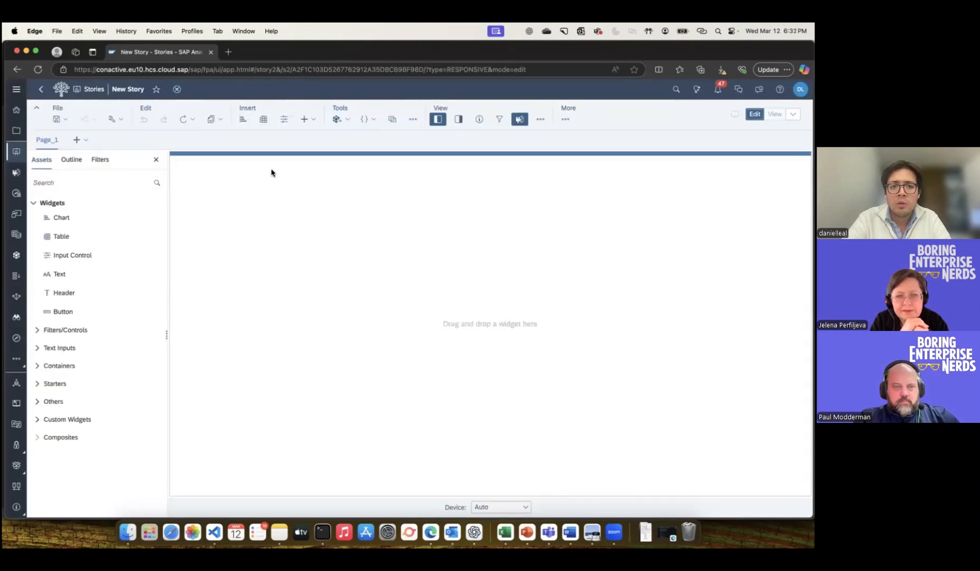
# - Try inserting a table with No Model and resizing it on the responsive page, and leave the story without saving
pyautogui.click(263, 119)
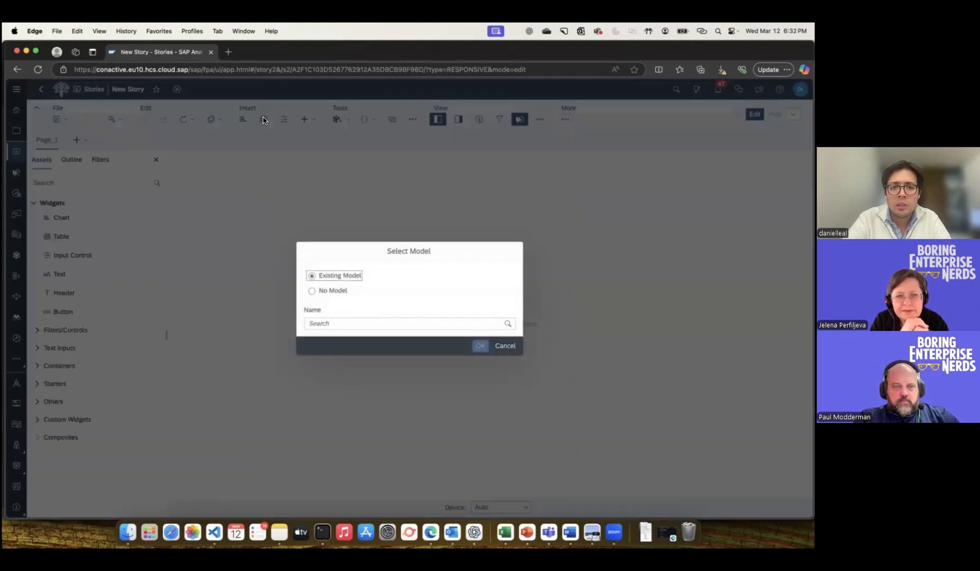
pyautogui.click(332, 291)
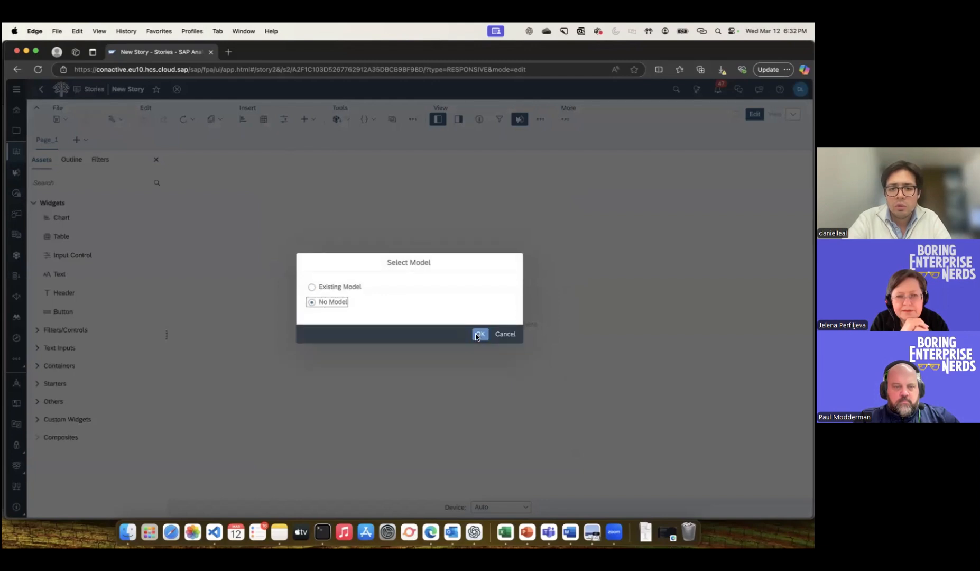
pyautogui.click(478, 336)
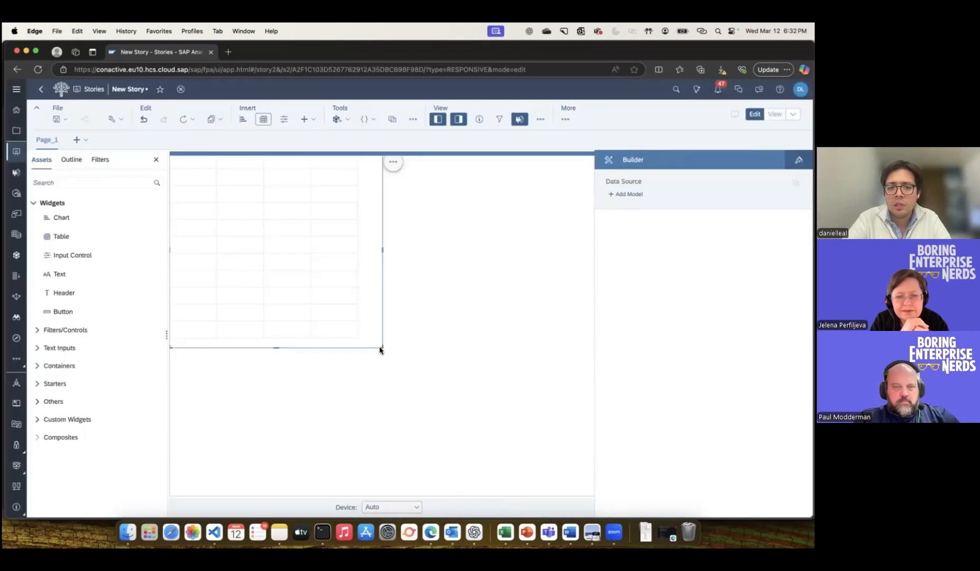
pyautogui.moveTo(380, 350); pyautogui.dragTo(432, 360)
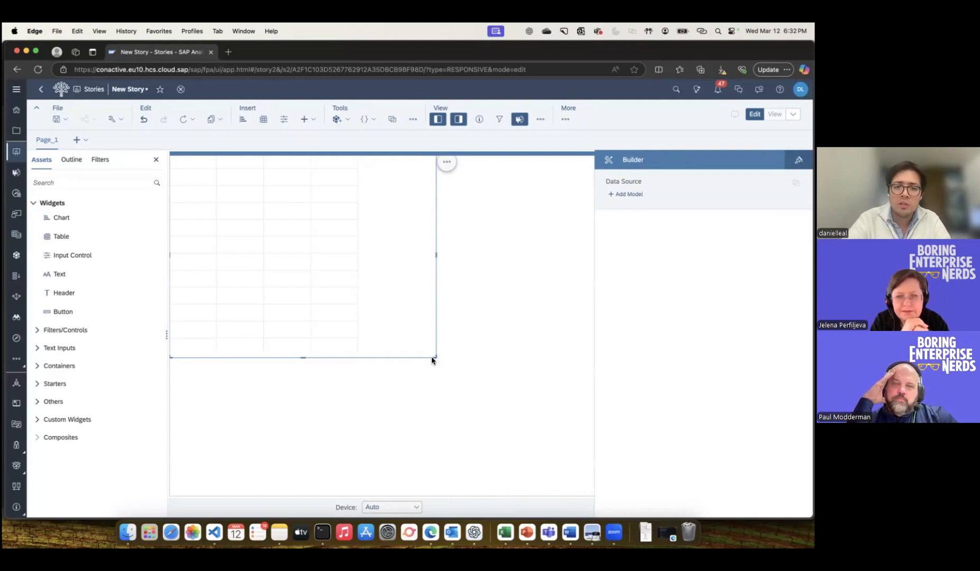
pyautogui.moveTo(432, 360); pyautogui.dragTo(410, 361)
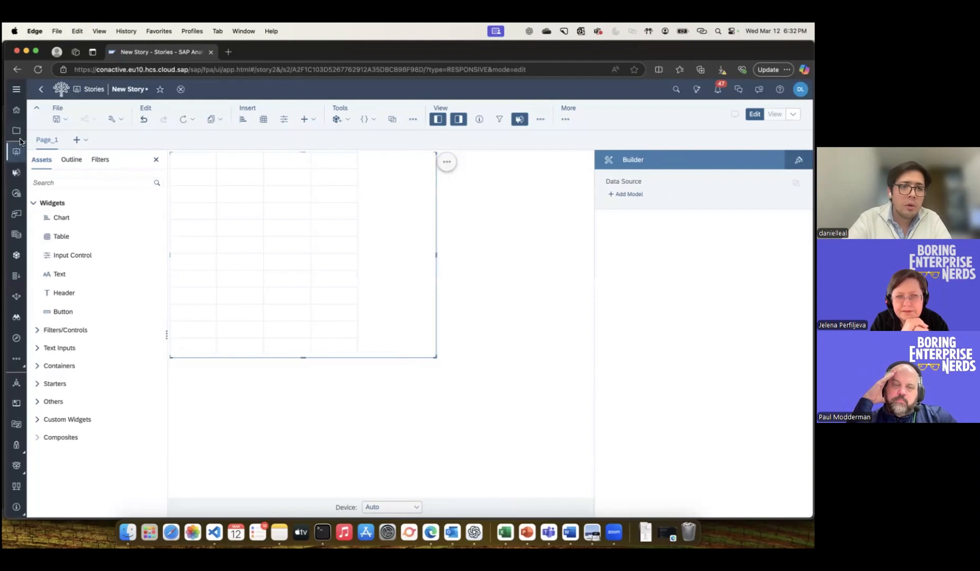
pyautogui.click(16, 130)
pyautogui.click(482, 318)
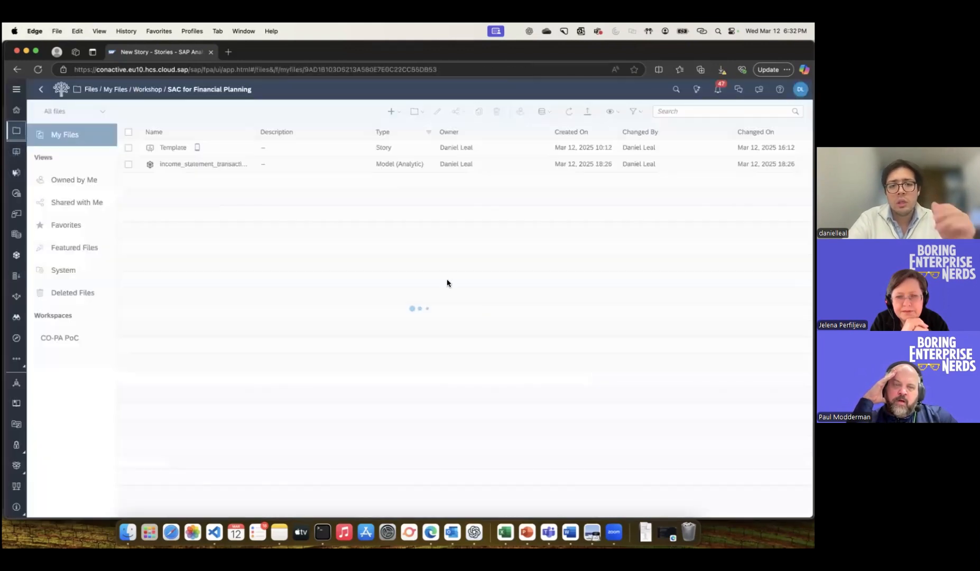
# - Open the Template story for editing and add the income_statement_transactions model from Workshop / SAC for Financial Planning as a data source
pyautogui.click(173, 156)
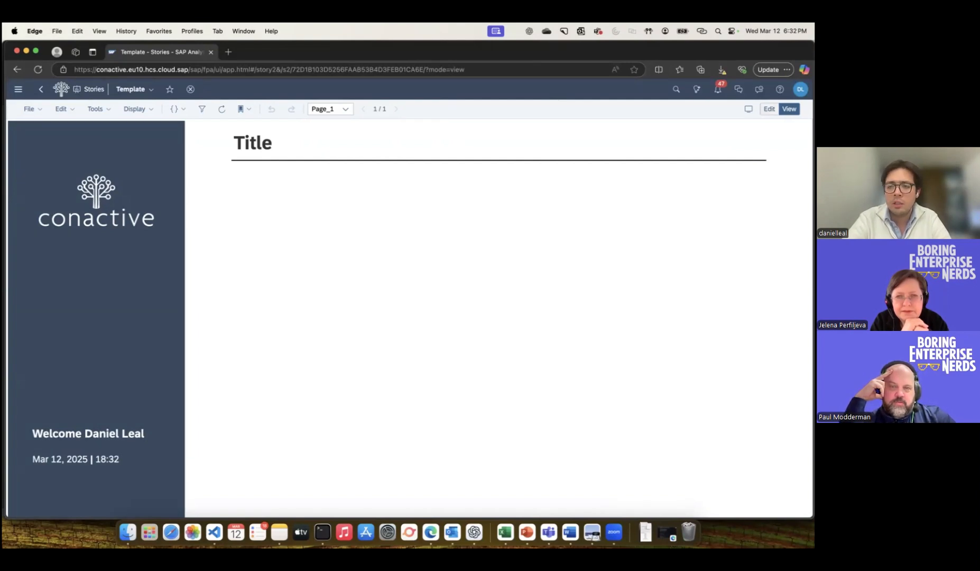
pyautogui.click(769, 109)
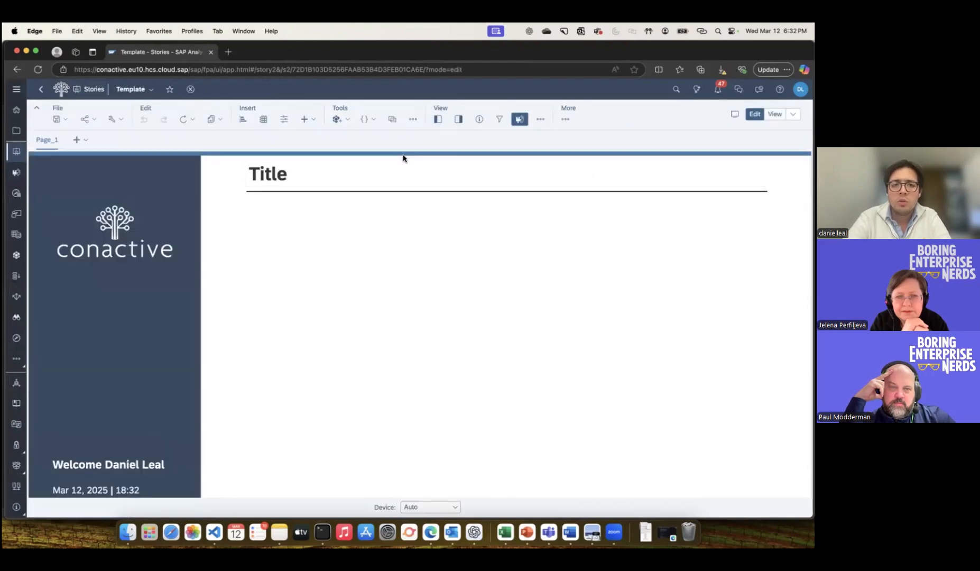
pyautogui.click(342, 120)
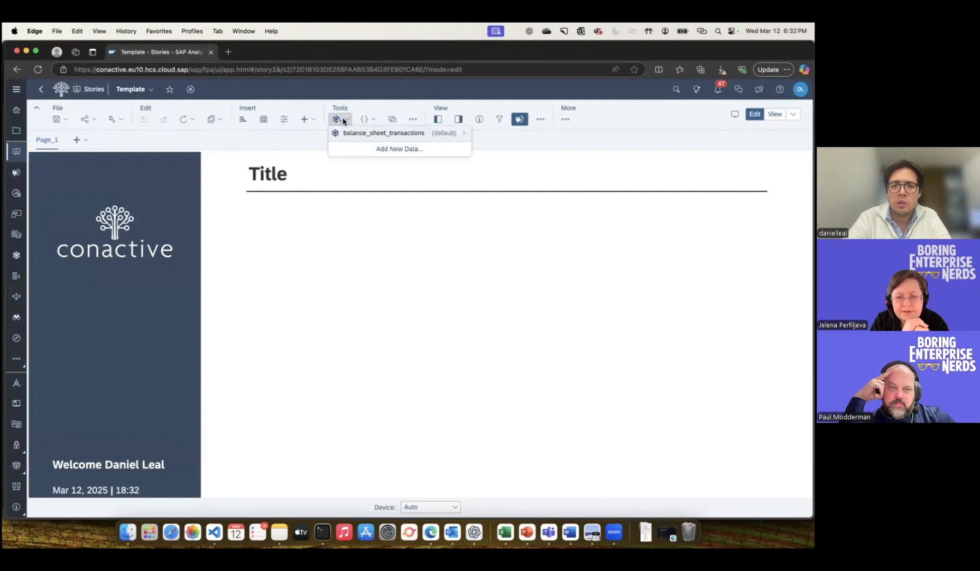
pyautogui.click(349, 147)
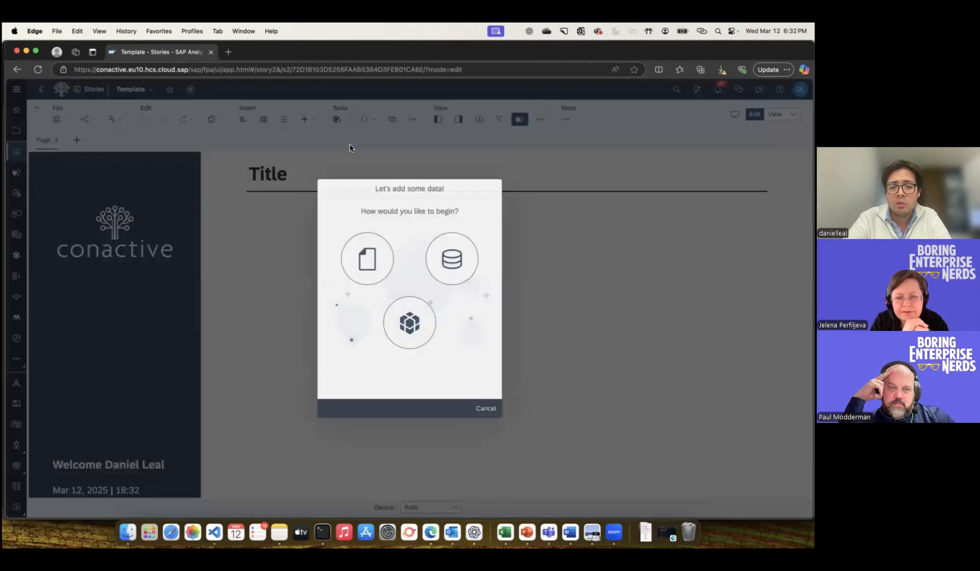
pyautogui.click(409, 315)
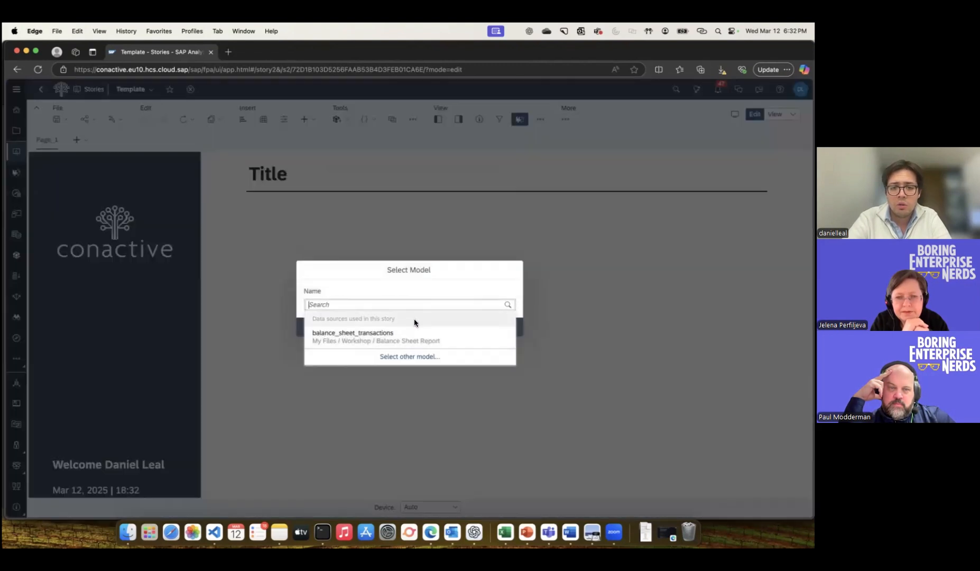
pyautogui.click(413, 357)
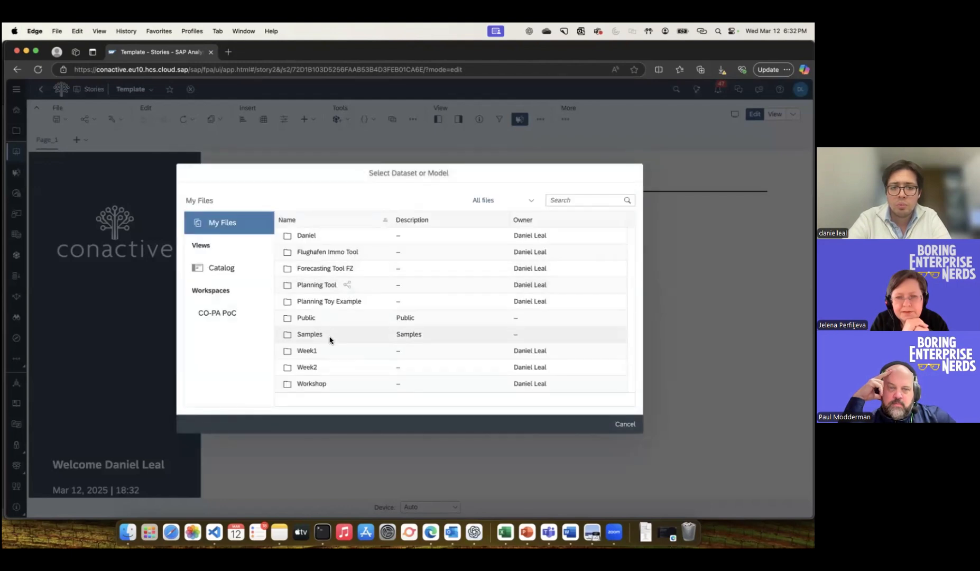
pyautogui.click(324, 378)
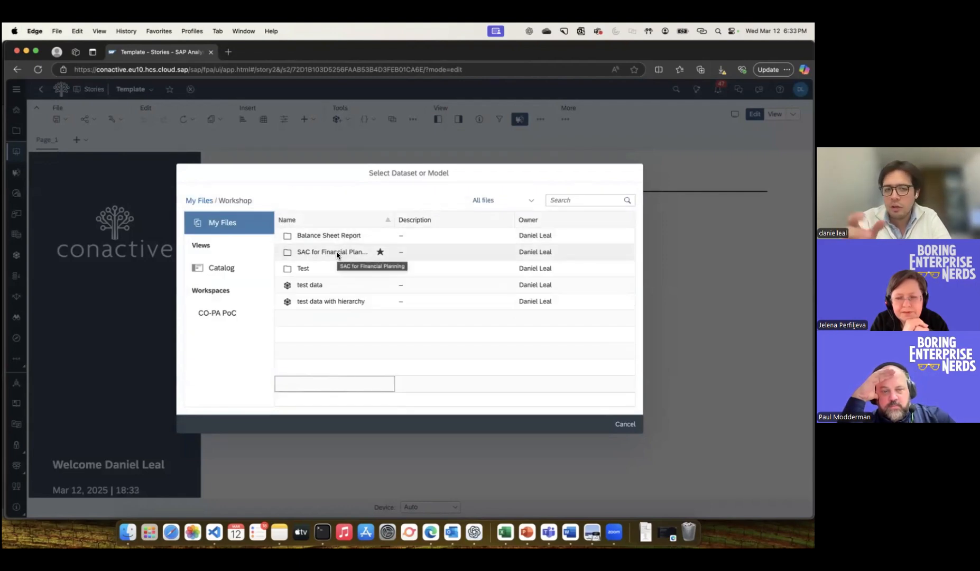
pyautogui.click(336, 251)
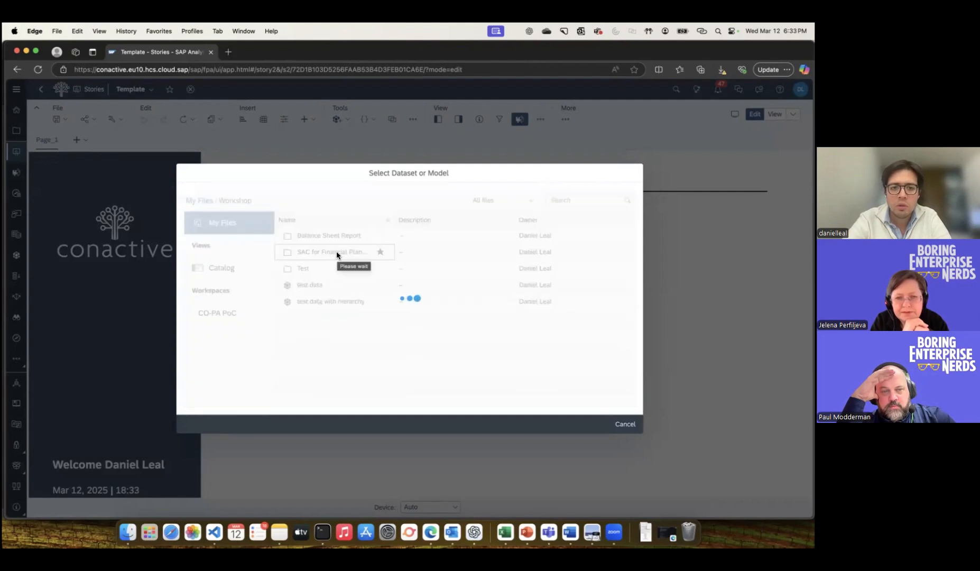
pyautogui.click(330, 236)
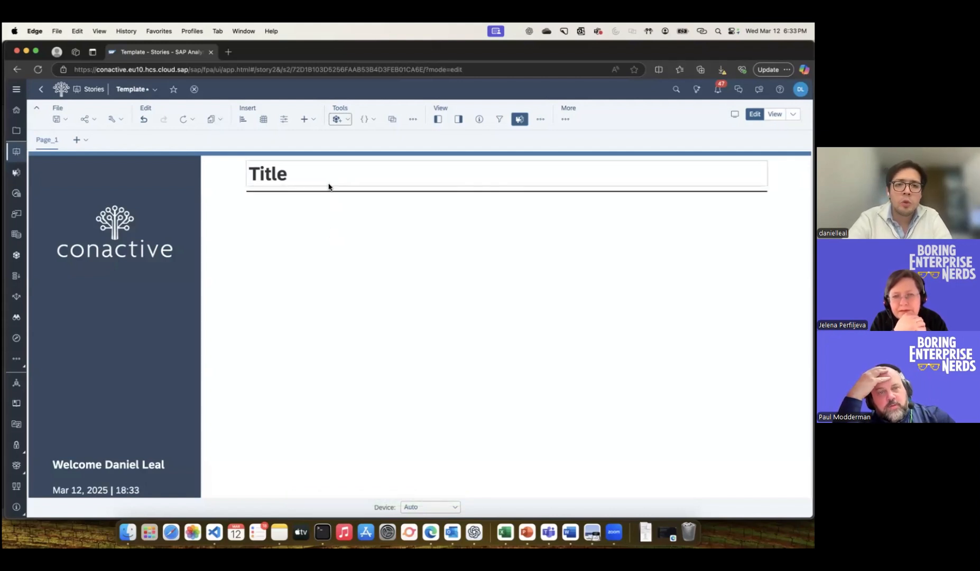
# - Insert a table based on income_statement_transactions and remove its Account and Measures filters
pyautogui.click(263, 120)
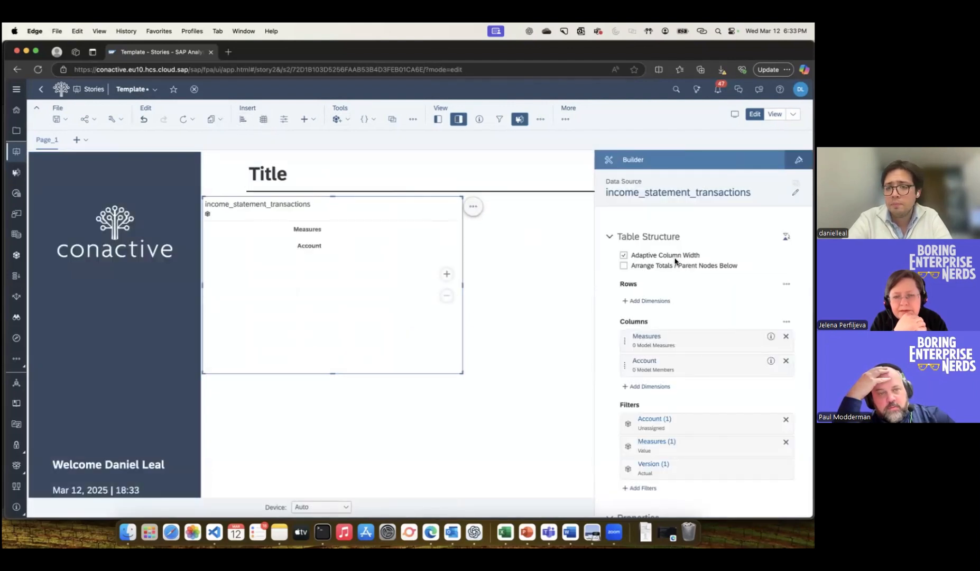
pyautogui.scroll(-2, 639, 282)
pyautogui.scroll(-6, 640, 286)
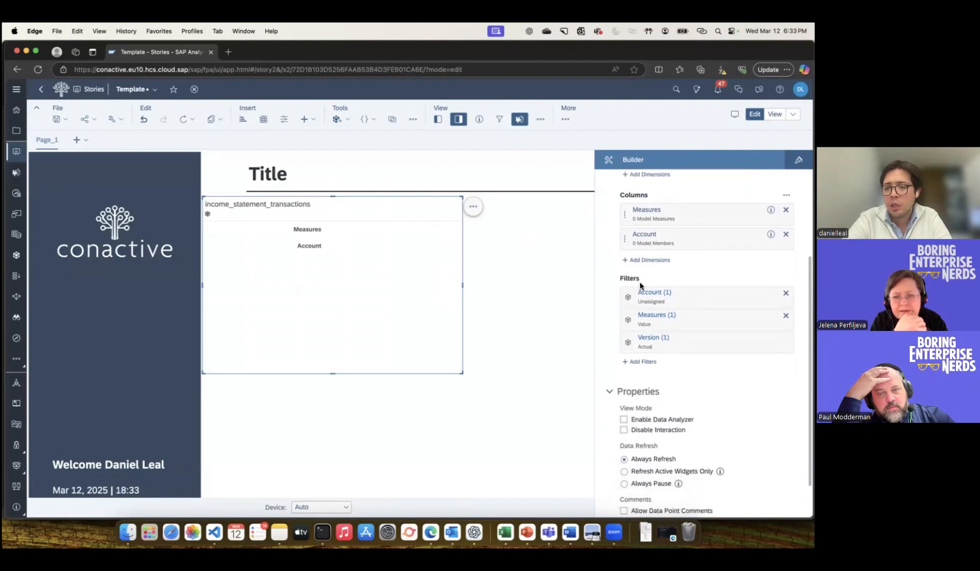
pyautogui.scroll(6, 639, 284)
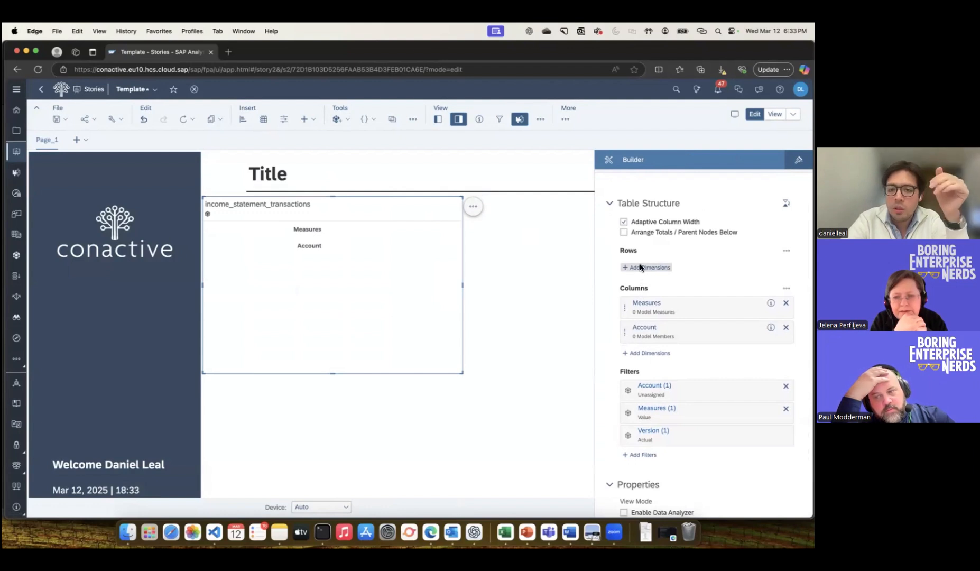
pyautogui.click(642, 268)
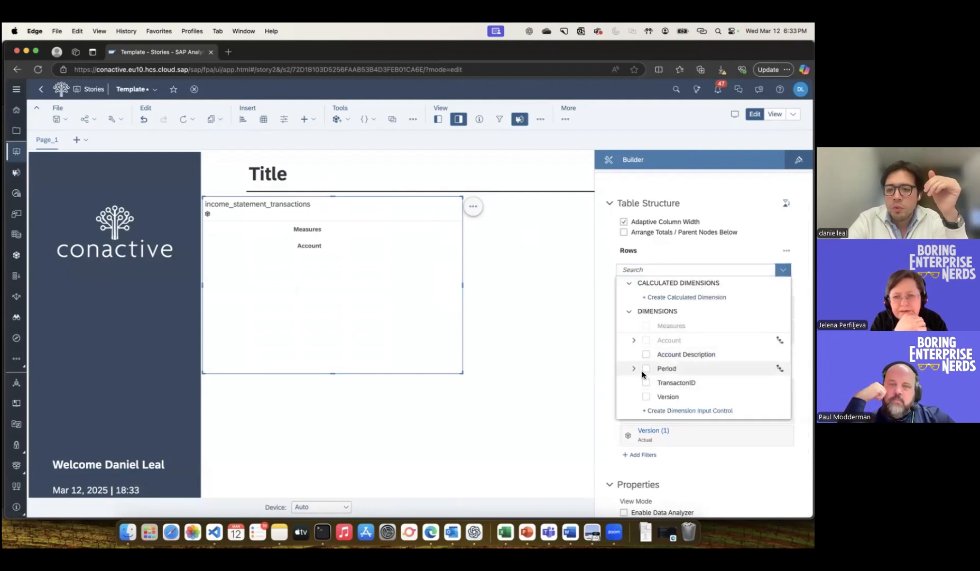
pyautogui.click(606, 287)
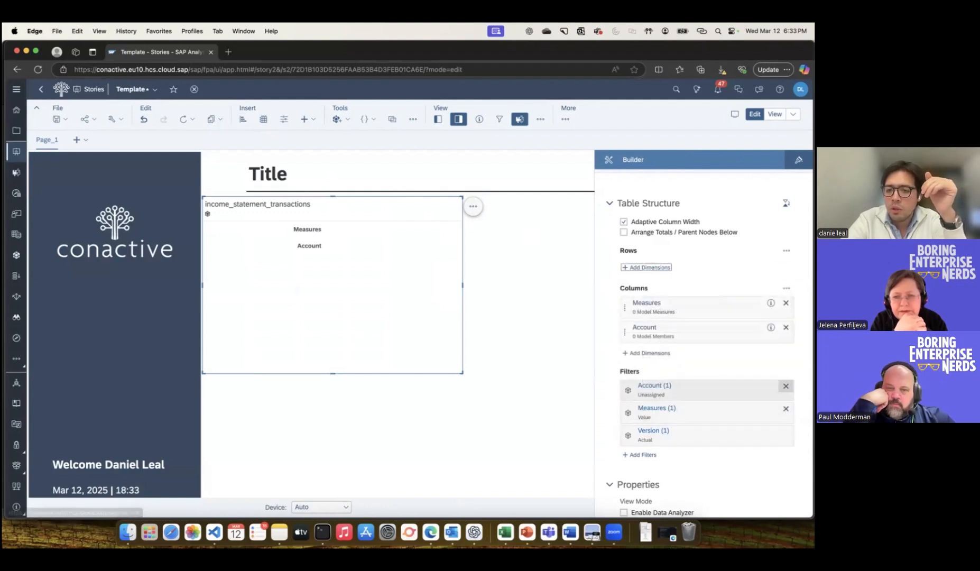
pyautogui.click(786, 386)
pyautogui.click(786, 385)
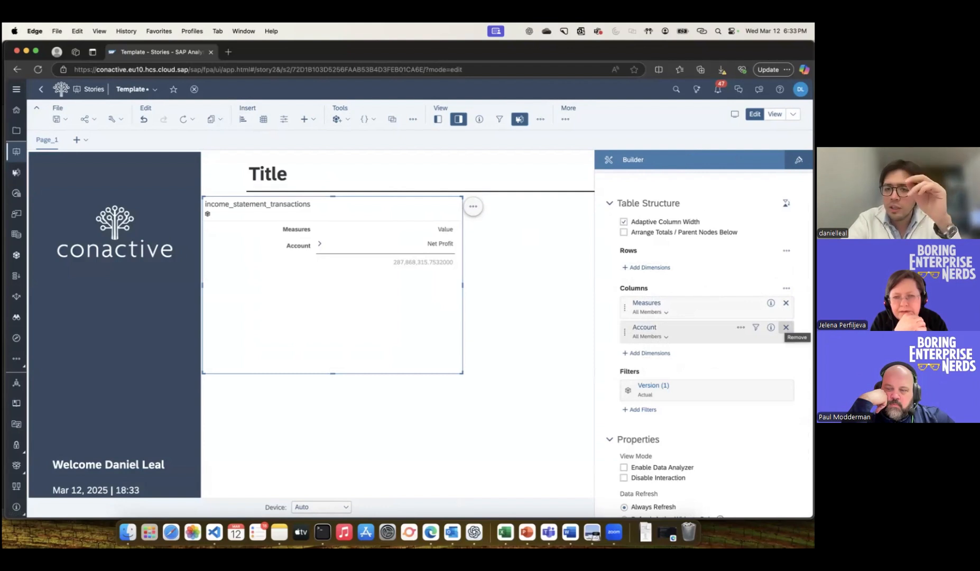
# - Move the Account dimension from the table's columns to its rows
pyautogui.click(654, 268)
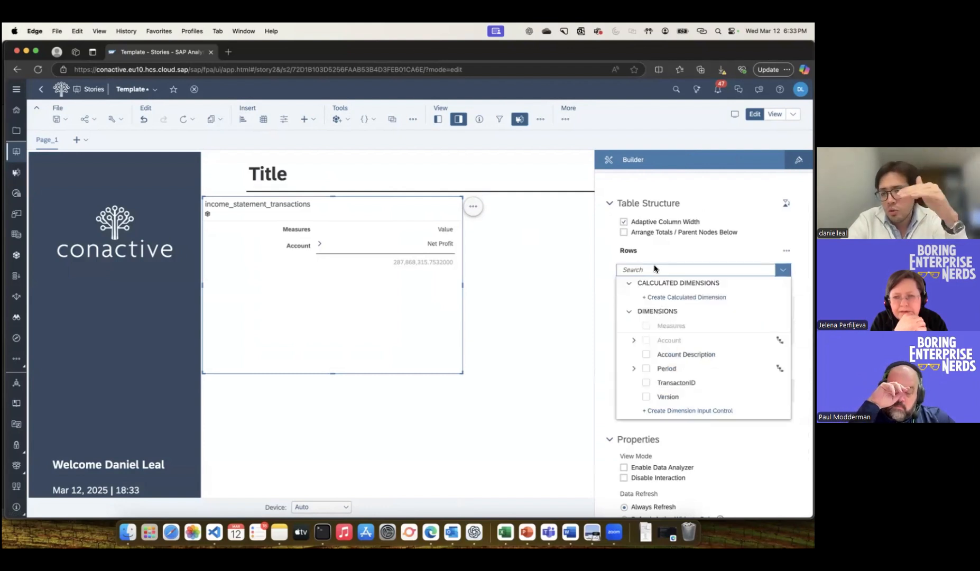
pyautogui.click(611, 310)
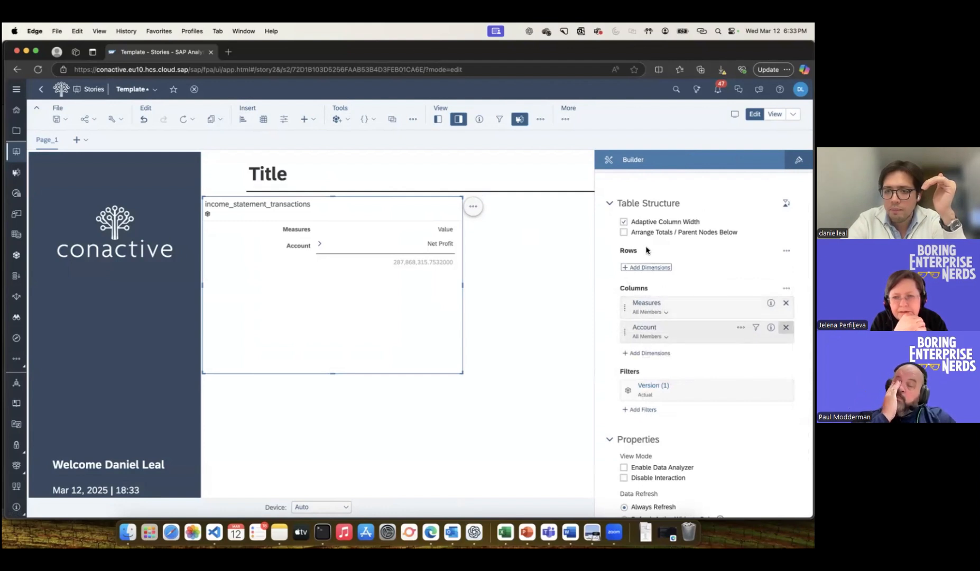
pyautogui.click(786, 327)
pyautogui.click(650, 267)
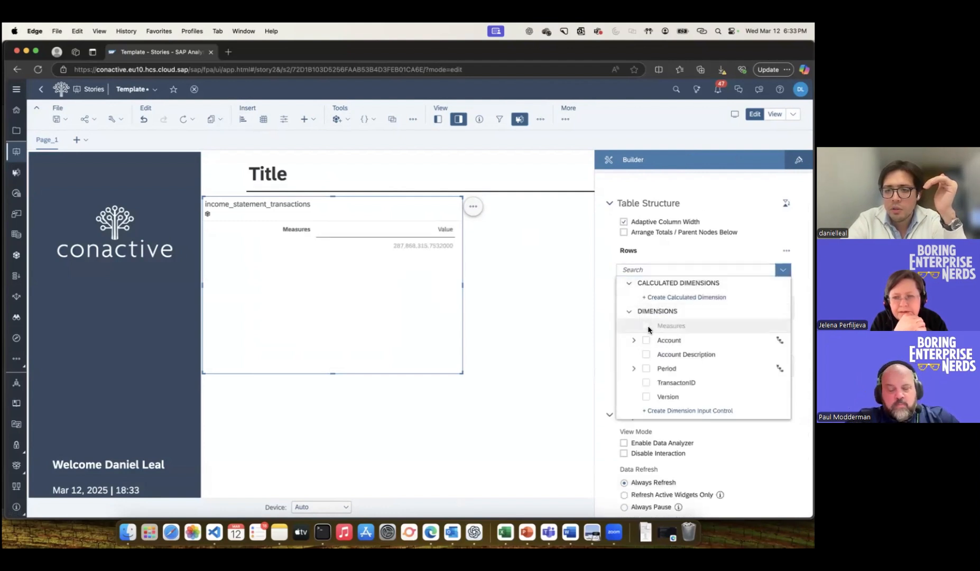
pyautogui.click(646, 340)
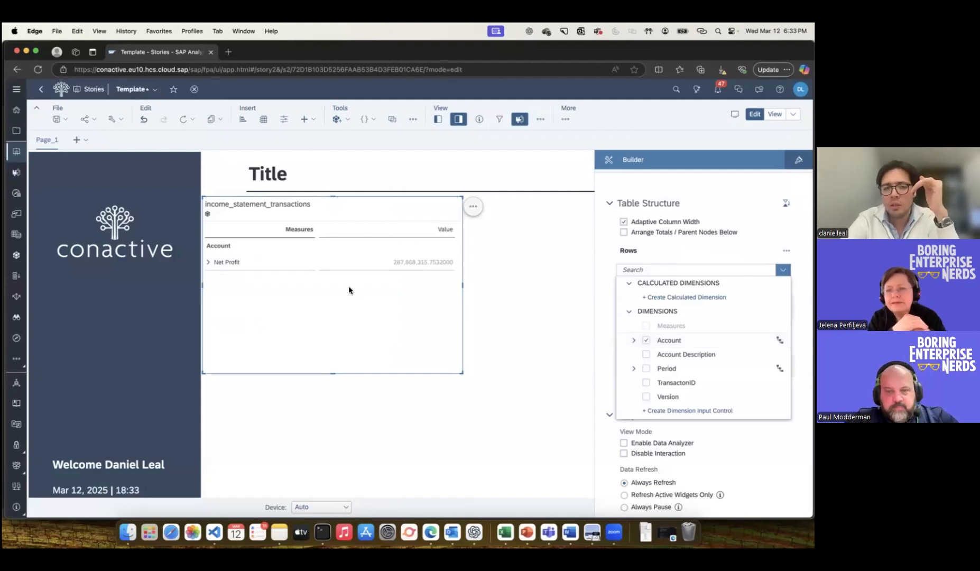
pyautogui.click(606, 286)
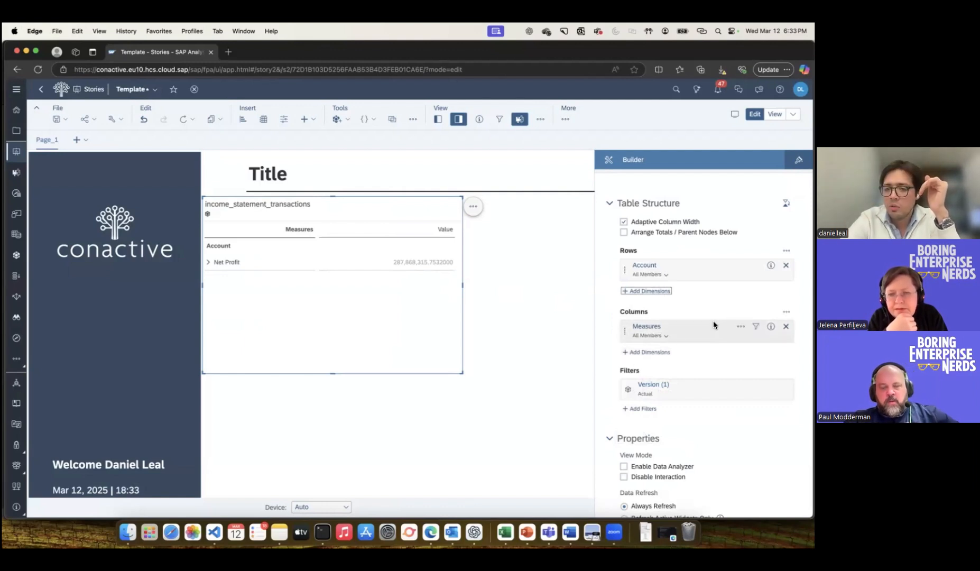
# - Add the Period dimension to the table's columns and enlarge the table to fill the page area below the title
pyautogui.click(650, 335)
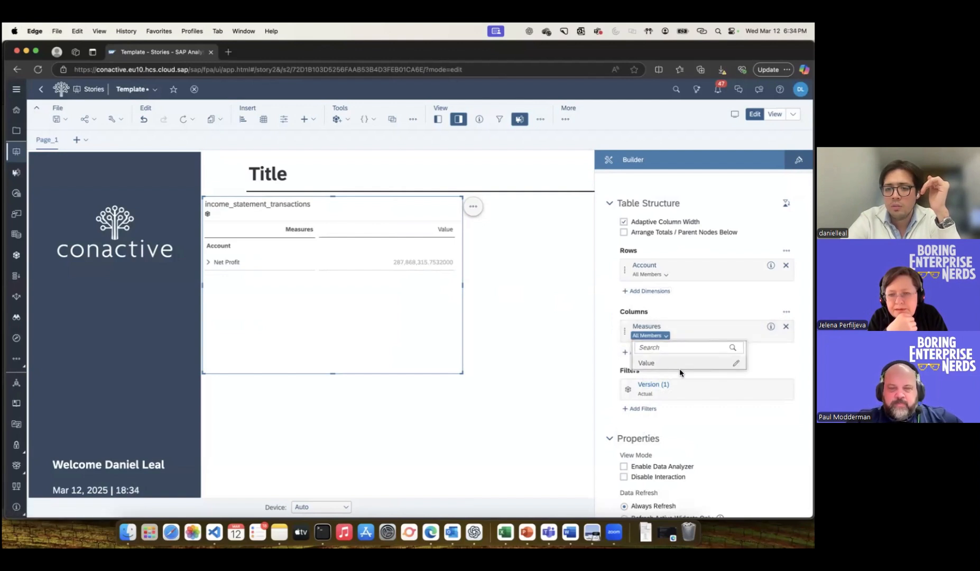
pyautogui.click(685, 373)
pyautogui.click(648, 353)
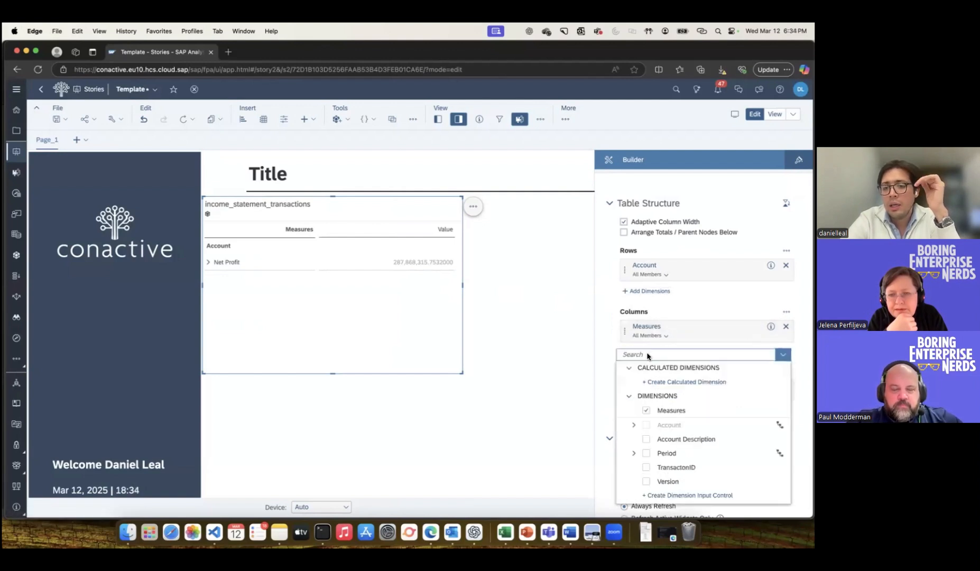
pyautogui.click(647, 451)
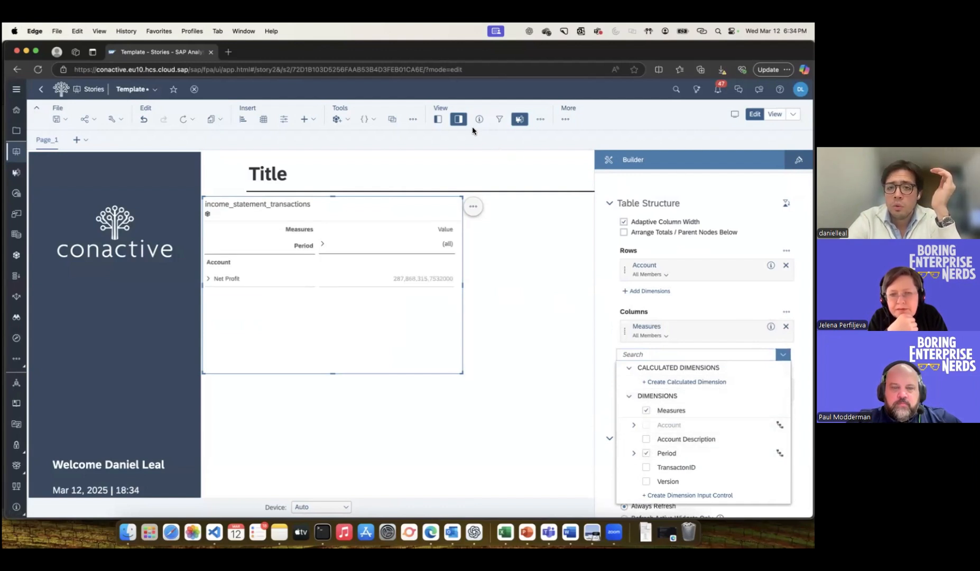
pyautogui.click(604, 352)
pyautogui.scroll(-3, 609, 375)
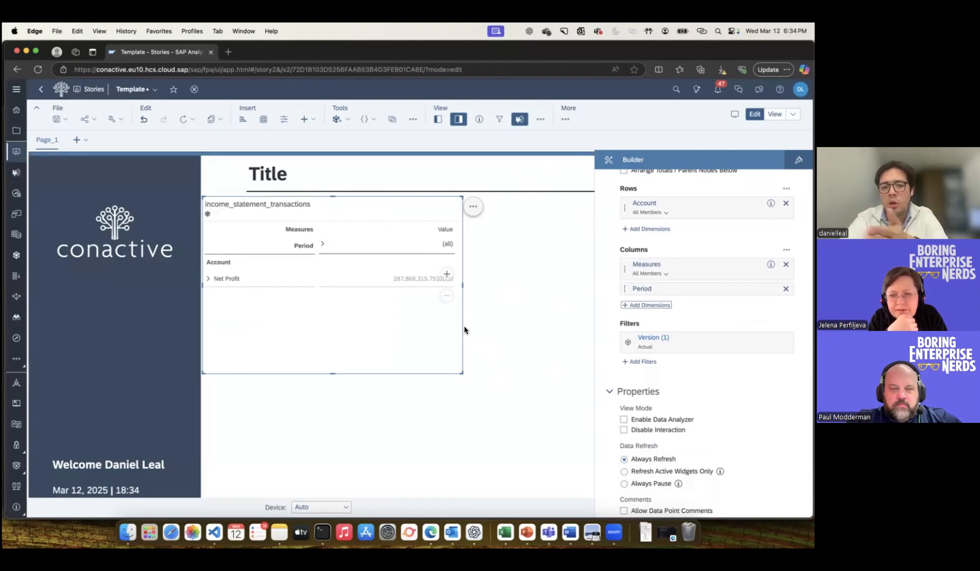
pyautogui.click(458, 119)
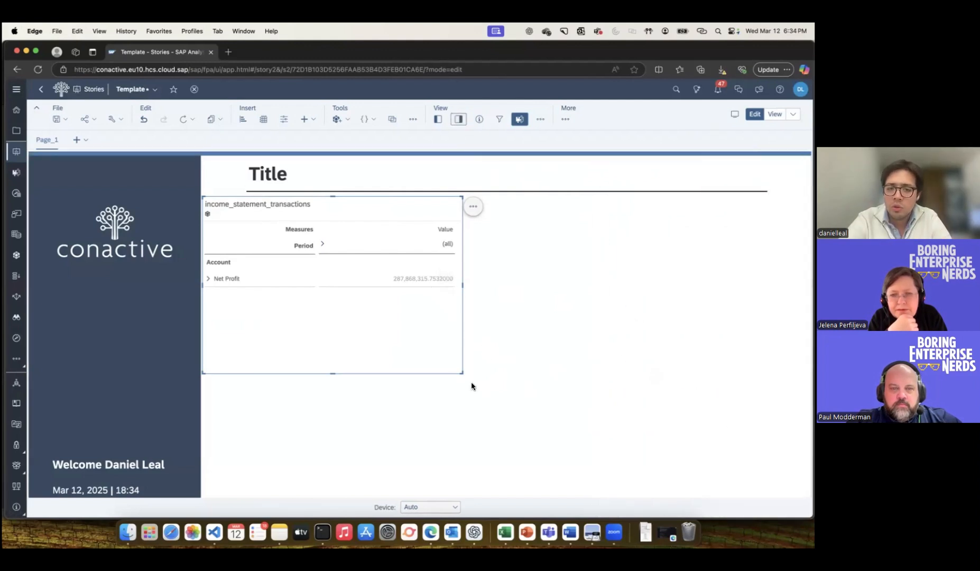
pyautogui.moveTo(461, 374); pyautogui.dragTo(767, 489)
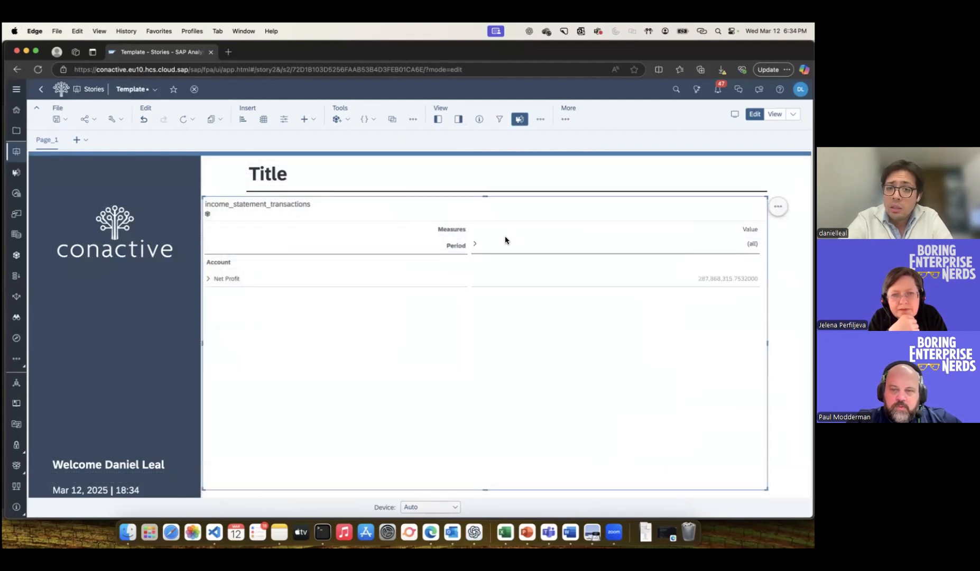
# - Expand the Period hierarchy to show the year columns, viewing the quarters of 2019 before collapsing them again
pyautogui.click(474, 244)
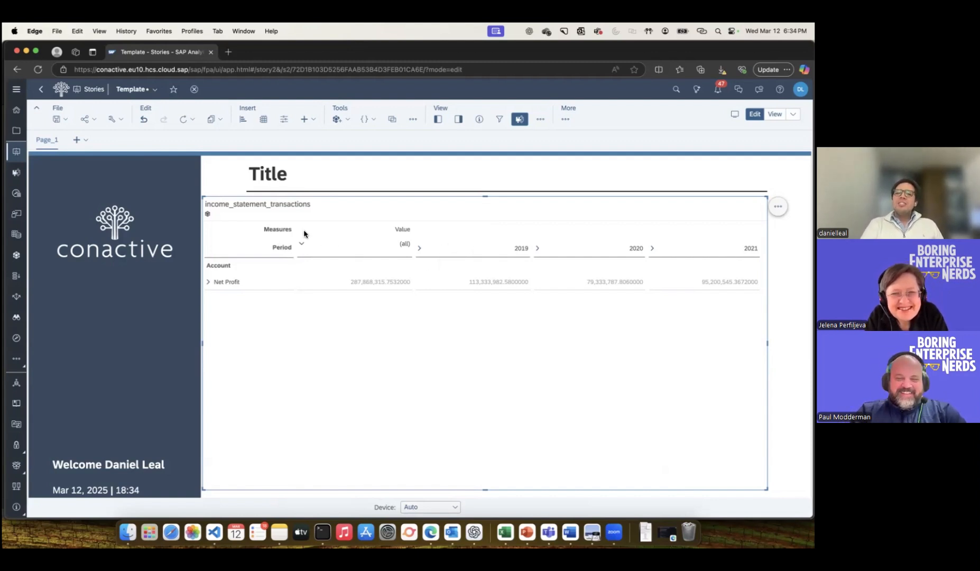
pyautogui.click(301, 244)
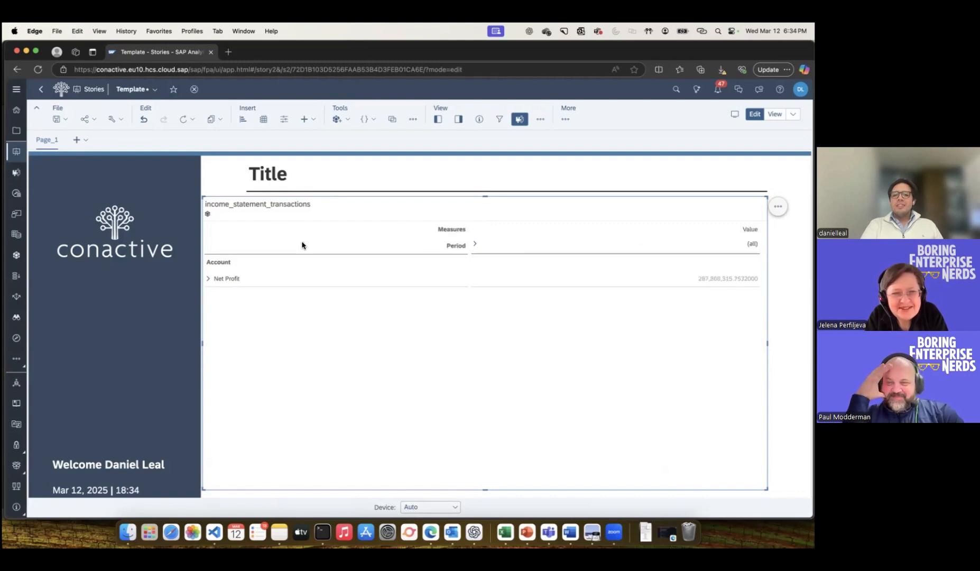
pyautogui.click(474, 244)
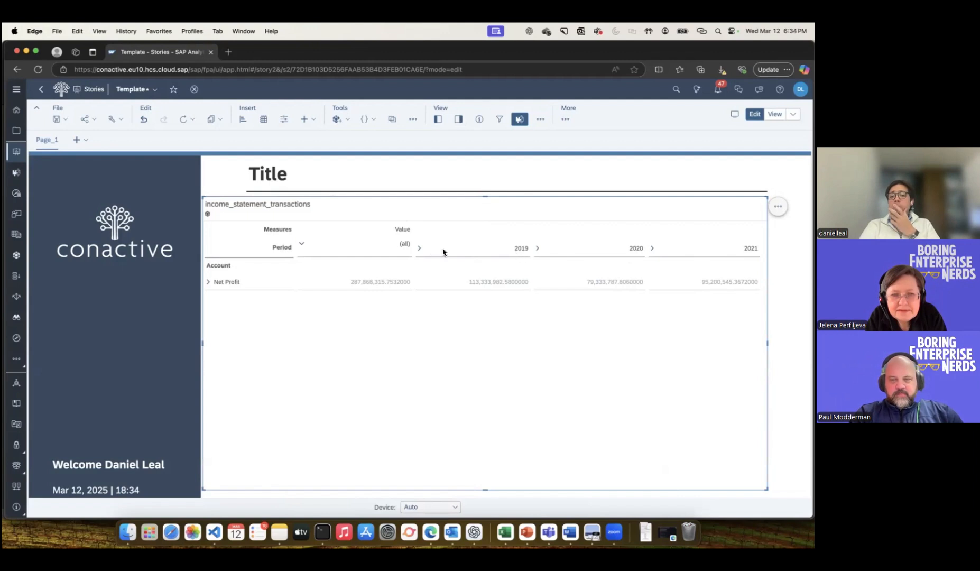
pyautogui.click(420, 248)
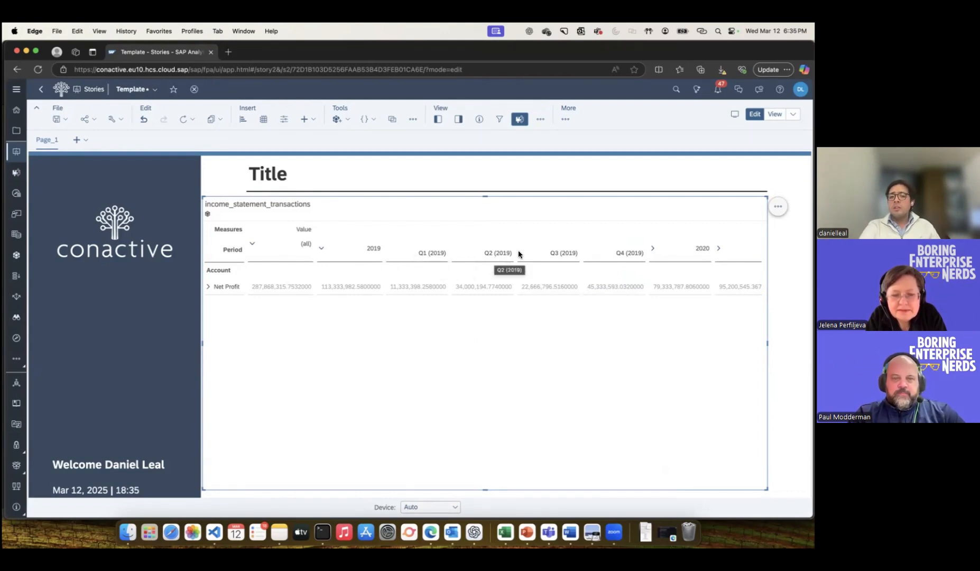
pyautogui.click(320, 247)
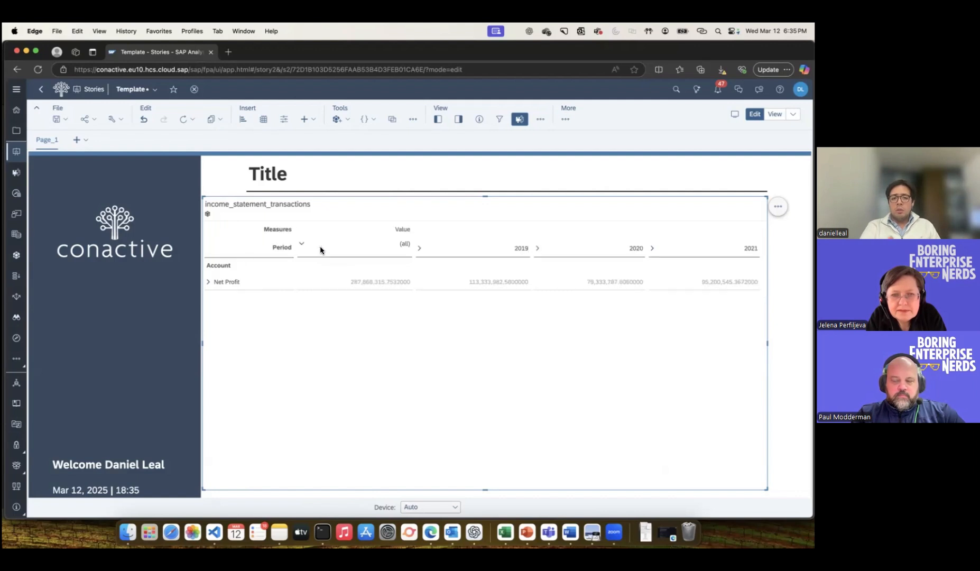
# - Expand Net Profit, Taxes, Earnings Before Taxes and Finance Log in the table's account hierarchy
pyautogui.click(208, 282)
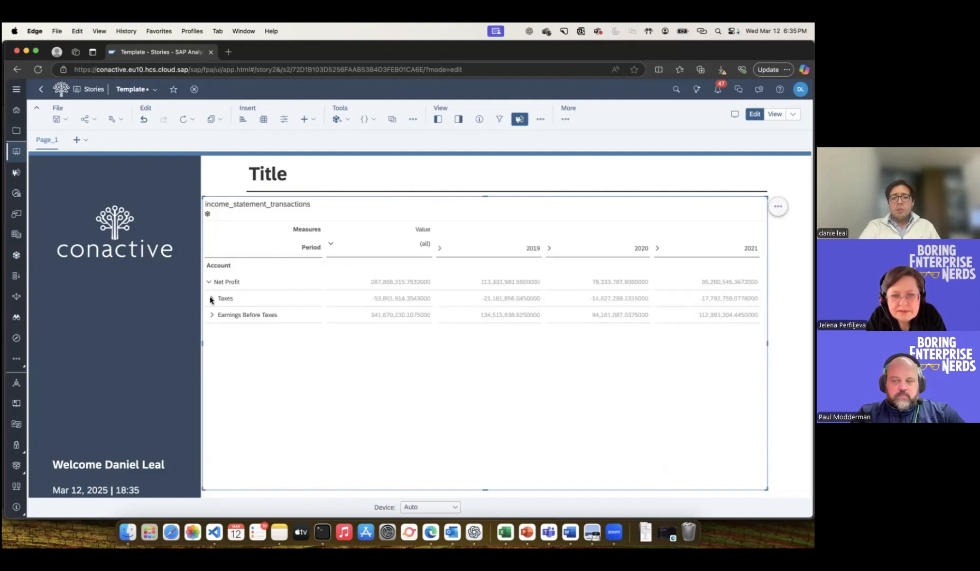
pyautogui.click(211, 299)
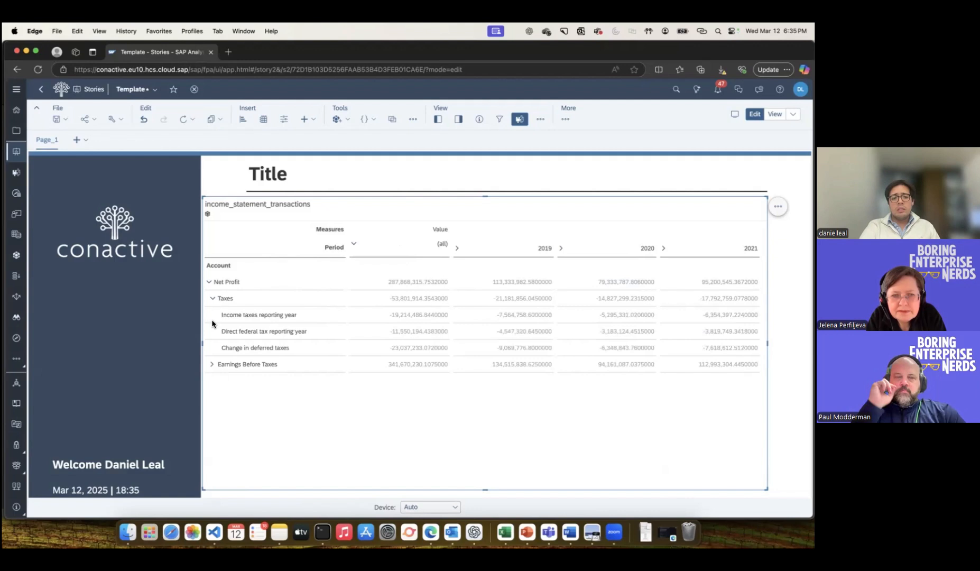
pyautogui.click(212, 365)
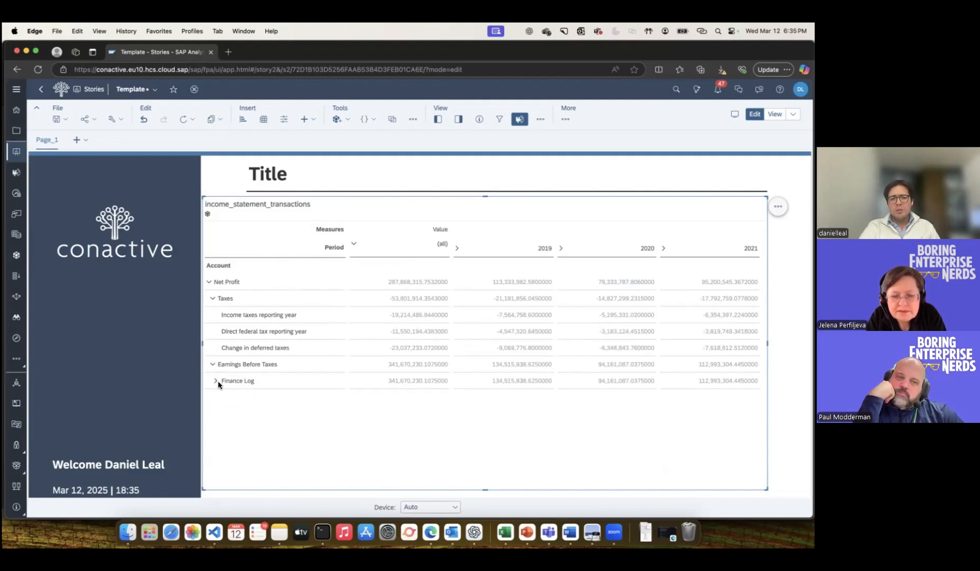
pyautogui.click(216, 381)
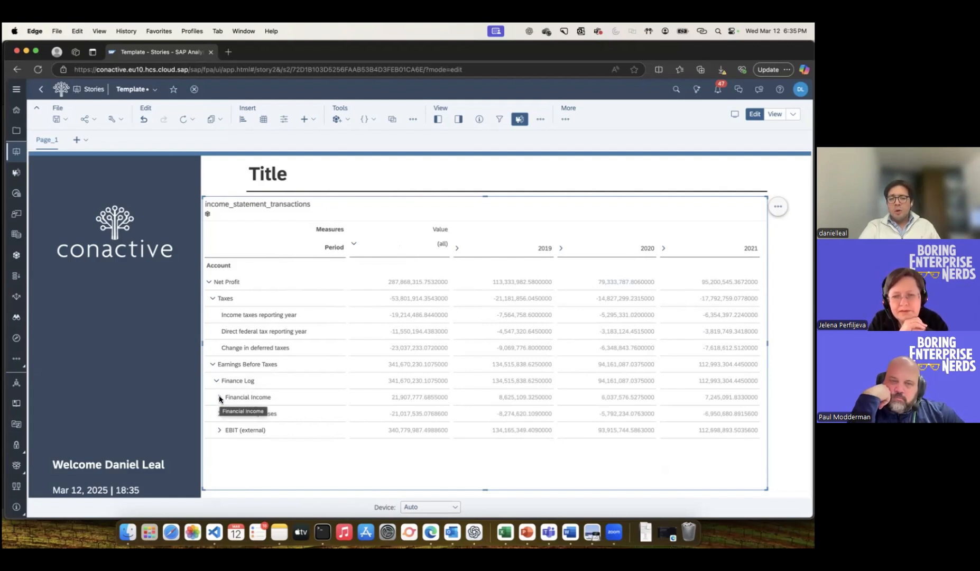
# - Expand Financial Income and Financial Expenses to examine their accounts, and collapse the Finance Log node
pyautogui.click(219, 396)
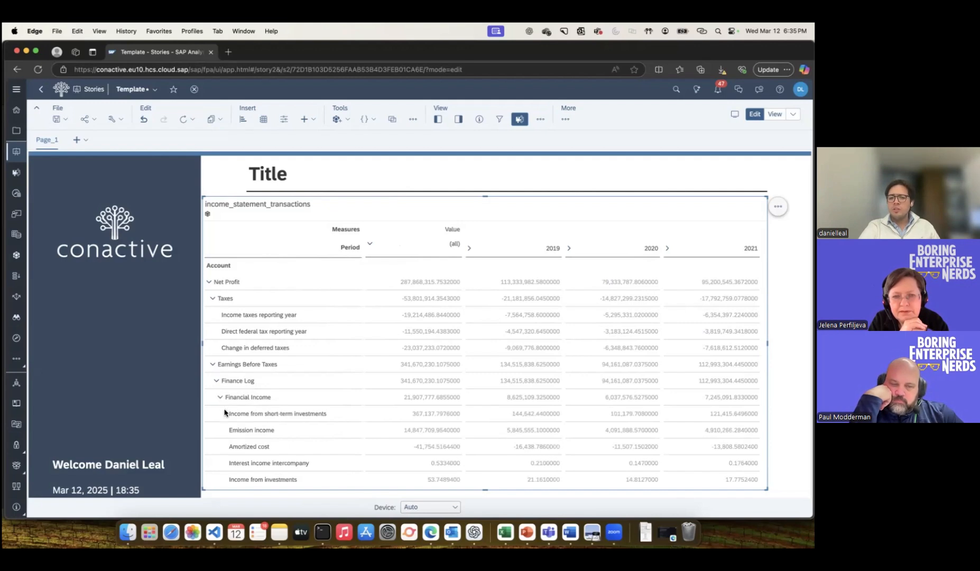
pyautogui.scroll(-3, 224, 413)
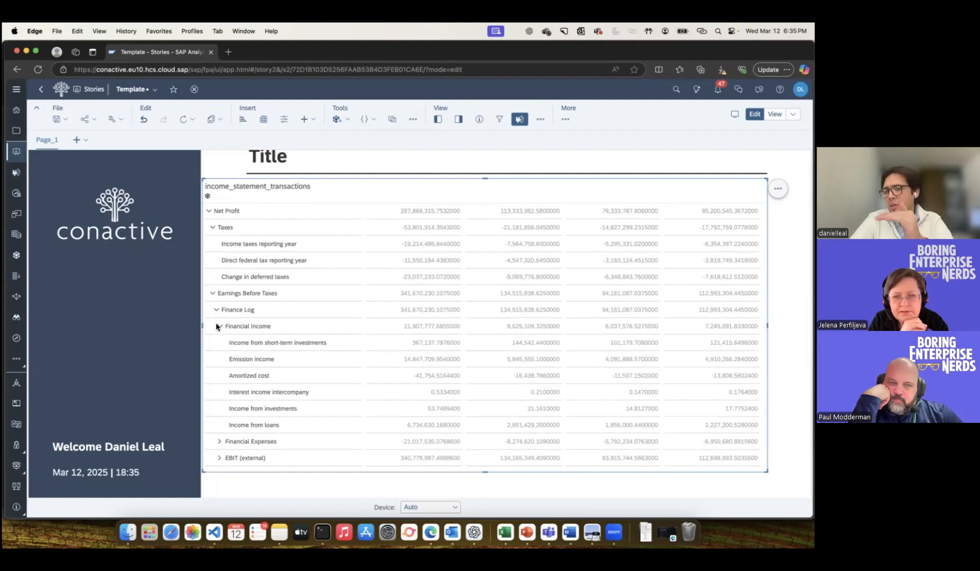
pyautogui.scroll(-1, 236, 373)
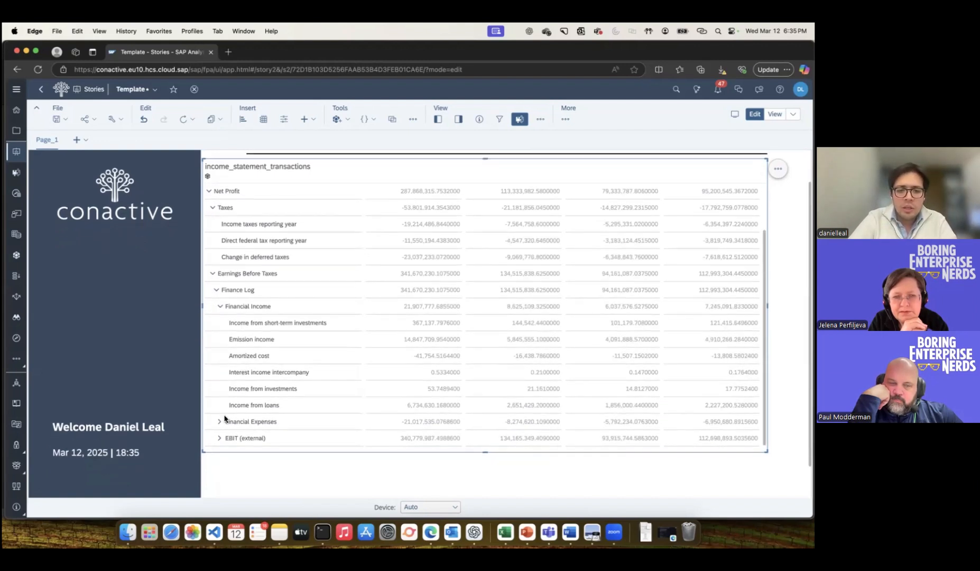
pyautogui.click(219, 421)
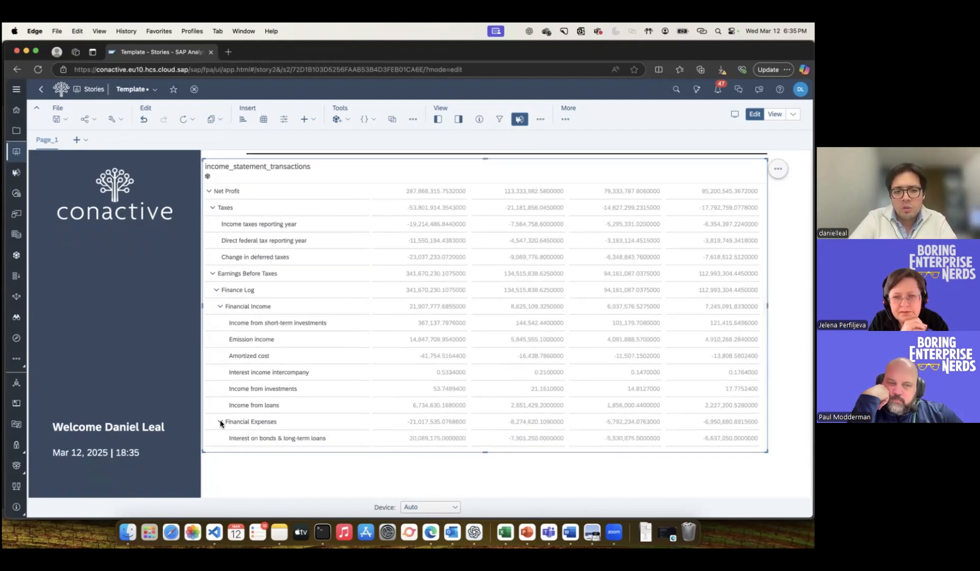
pyautogui.click(216, 288)
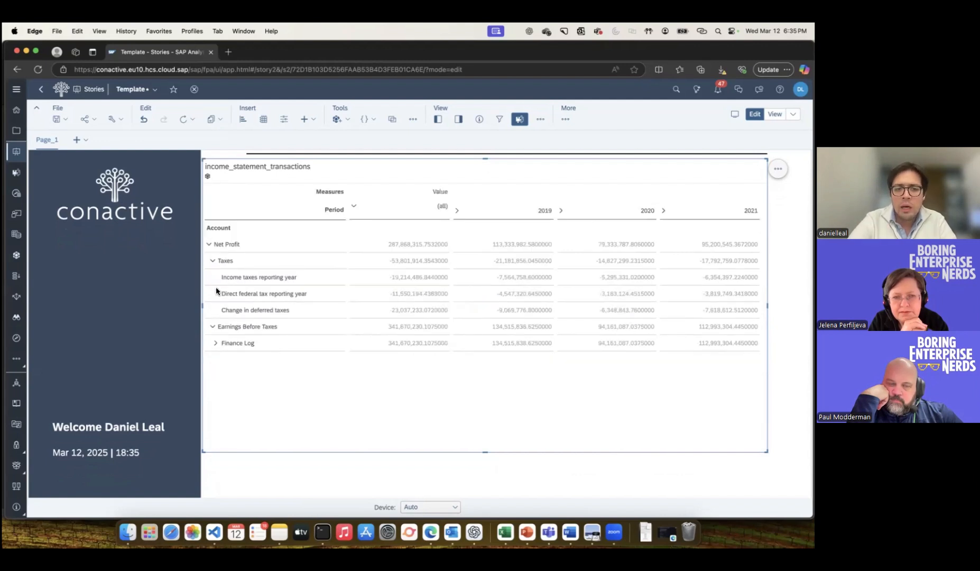
pyautogui.scroll(1, 553, 207)
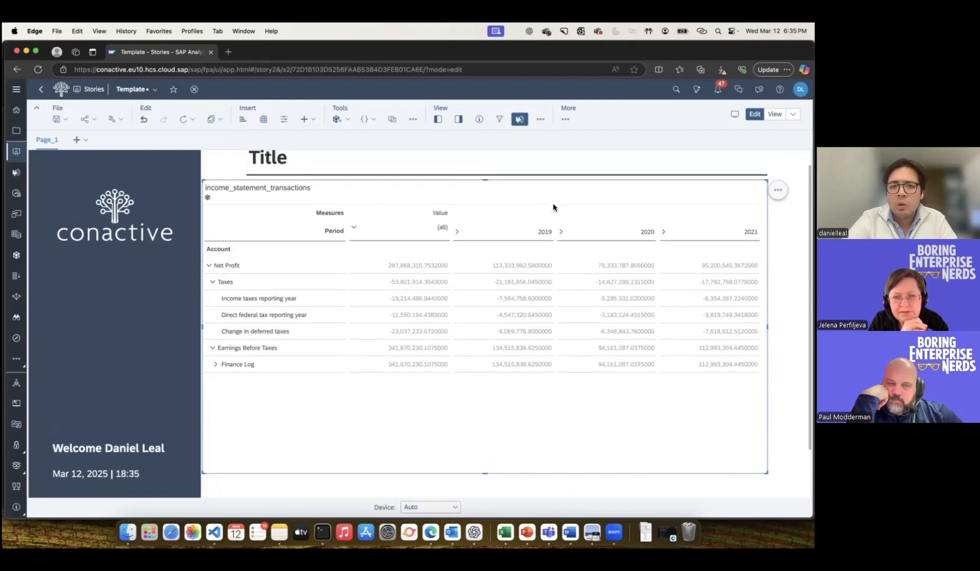
# - Apply the Report-Styling template to the table, accepting the reset of existing cell styles
pyautogui.click(459, 119)
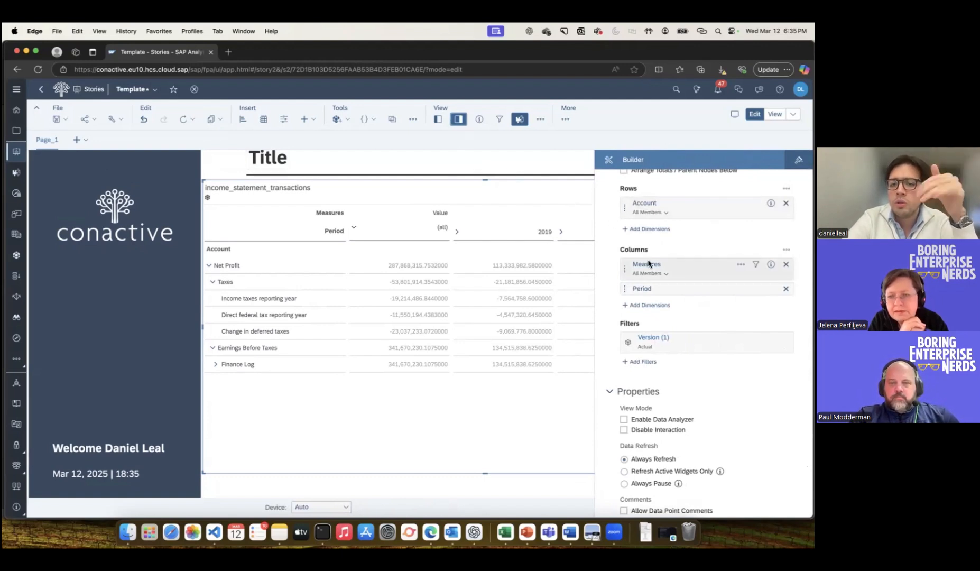
pyautogui.scroll(-1, 648, 260)
pyautogui.scroll(3, 649, 262)
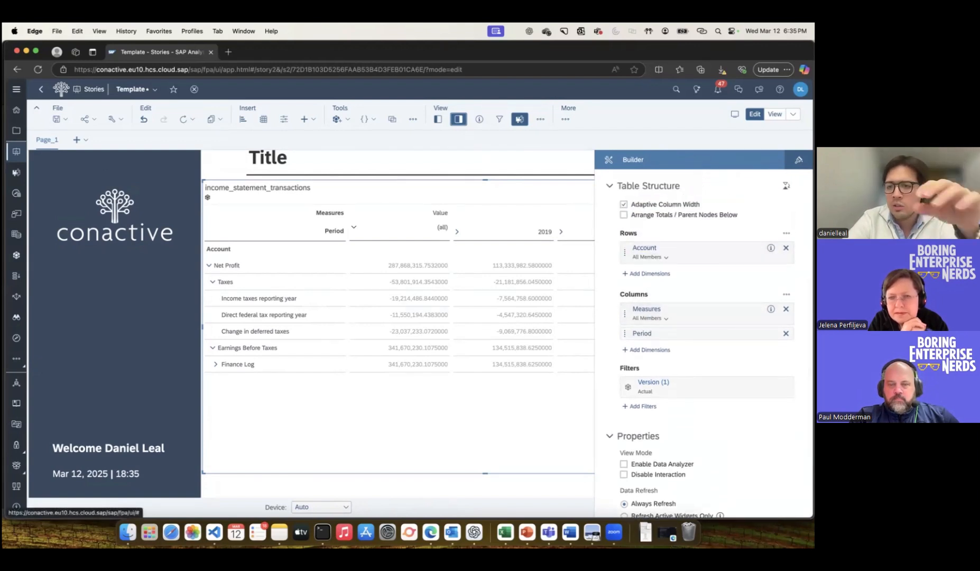
pyautogui.click(798, 160)
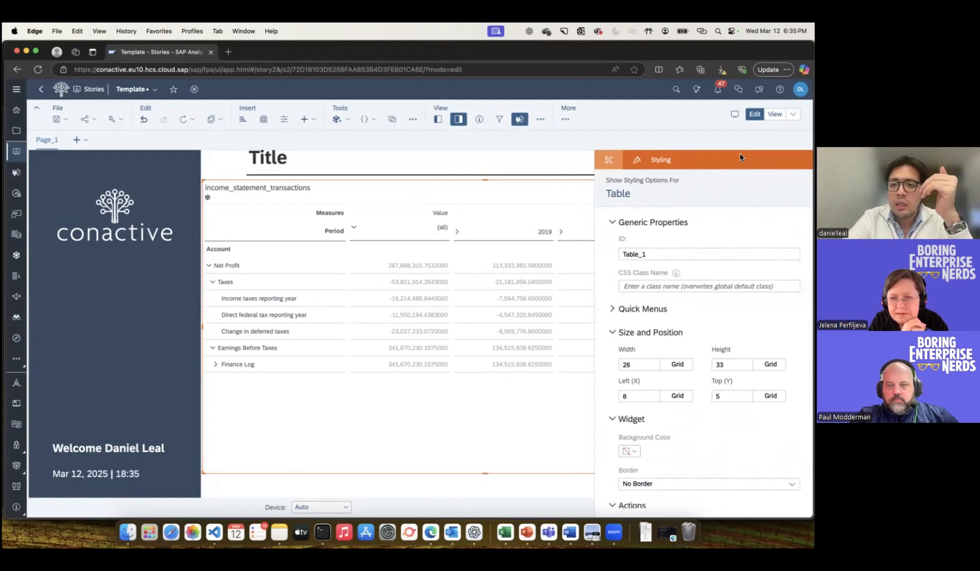
pyautogui.scroll(-5, 712, 329)
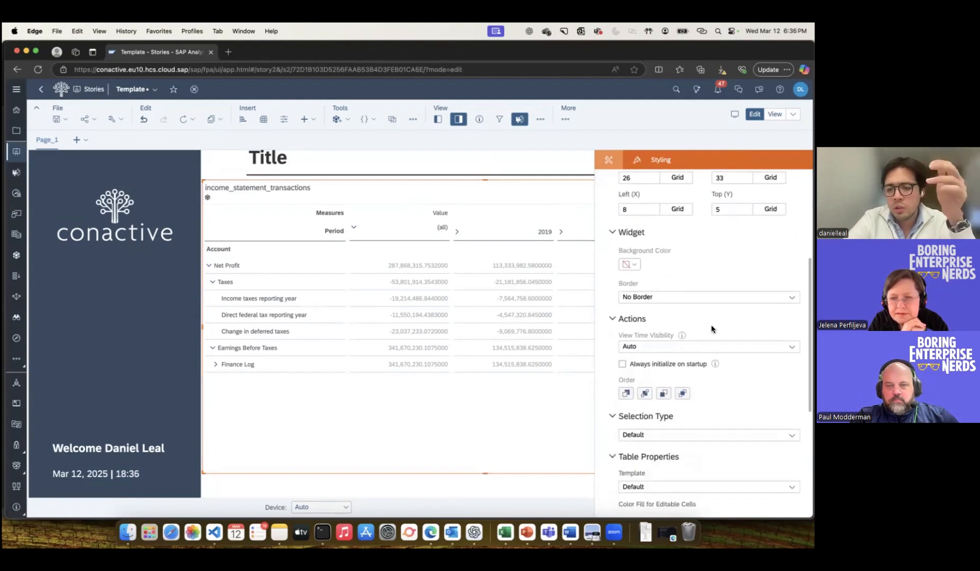
pyautogui.click(697, 376)
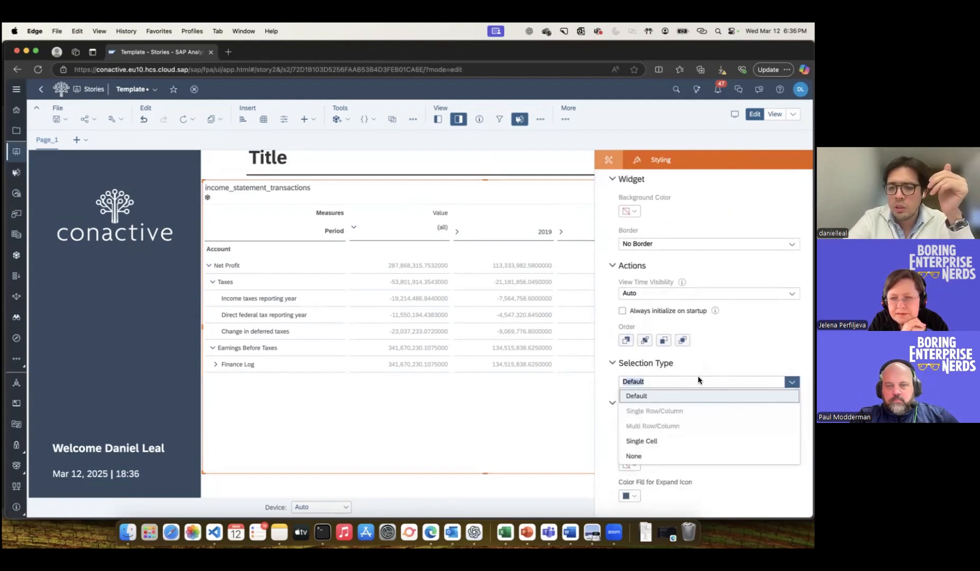
pyautogui.click(705, 389)
pyautogui.click(693, 416)
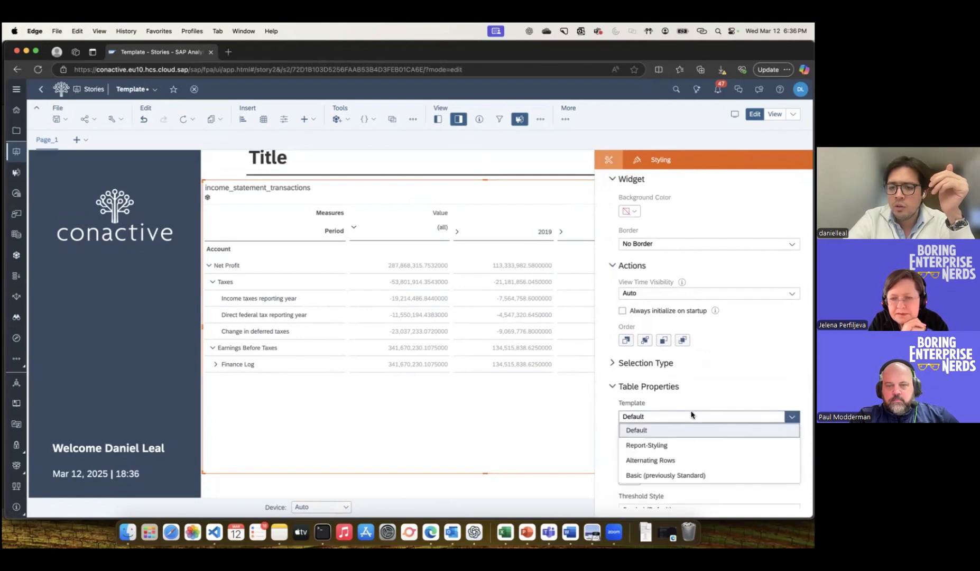
pyautogui.click(689, 447)
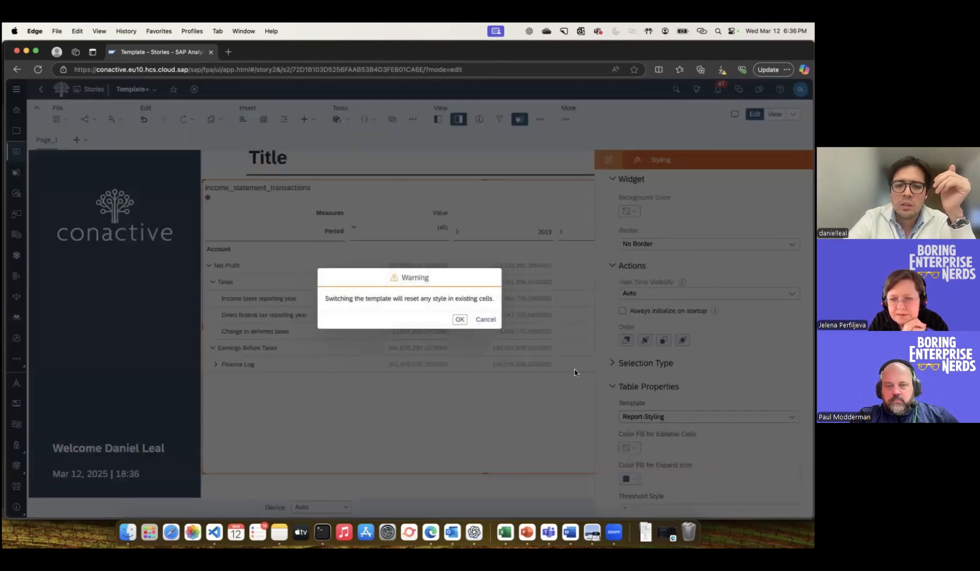
pyautogui.click(459, 319)
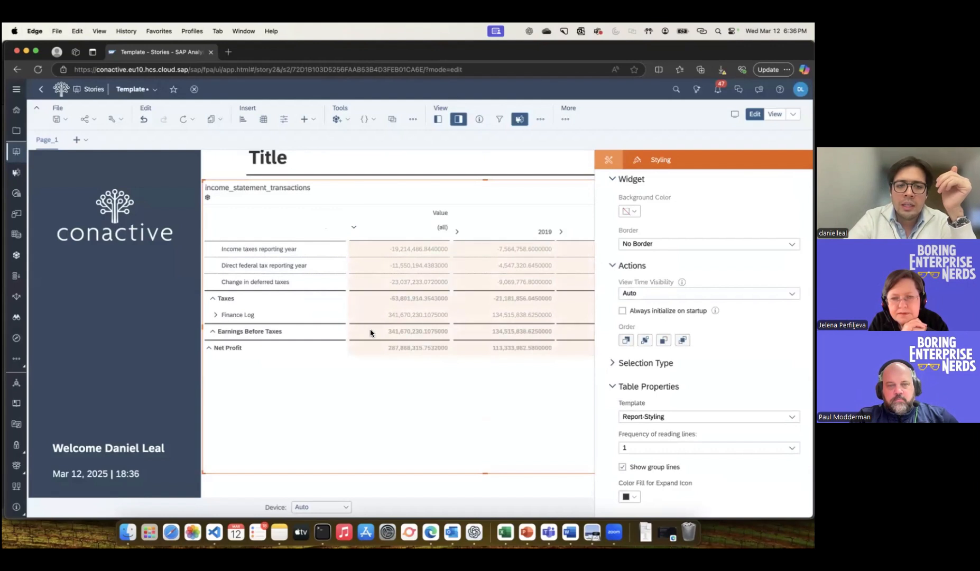
# - Resize the table so its sides line up with the ends of the title's underline
pyautogui.click(458, 119)
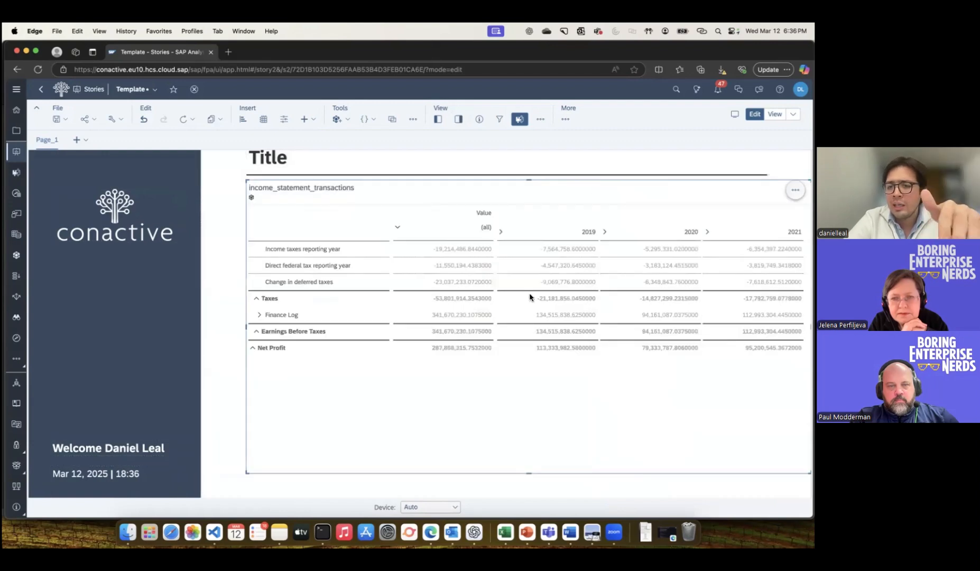
pyautogui.moveTo(810, 327); pyautogui.dragTo(767, 331)
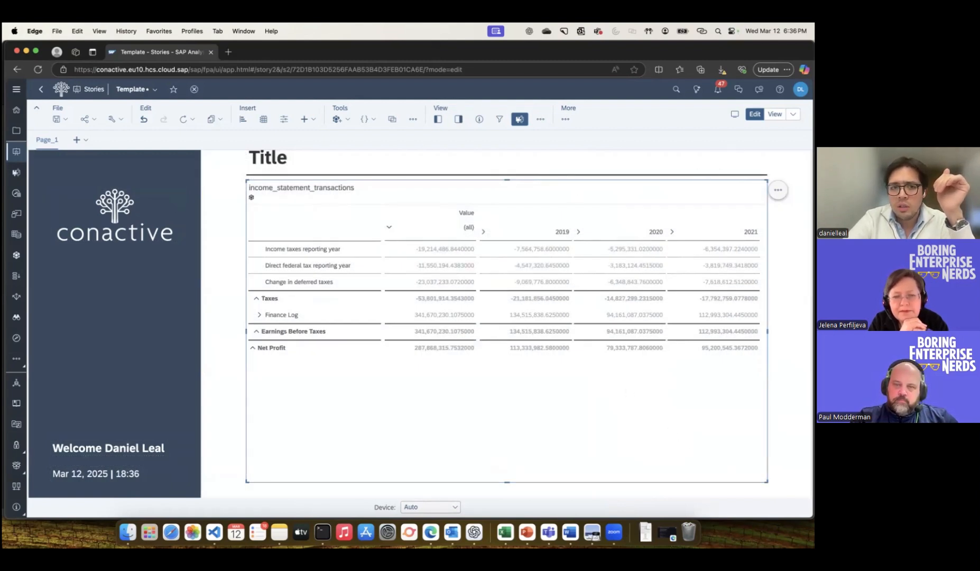
# - Hide the table's title, subtitle and table details
pyautogui.click(778, 191)
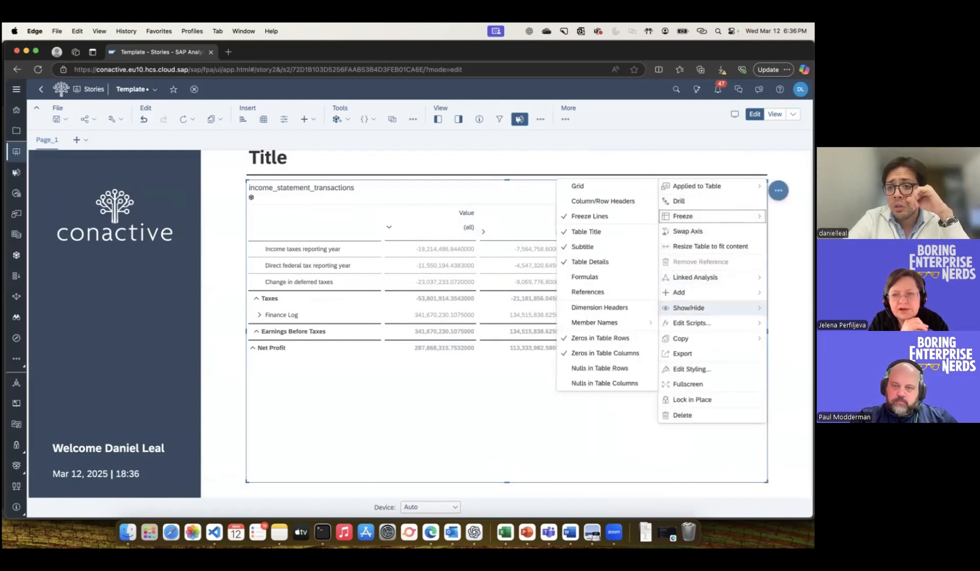
pyautogui.click(794, 153)
pyautogui.click(778, 191)
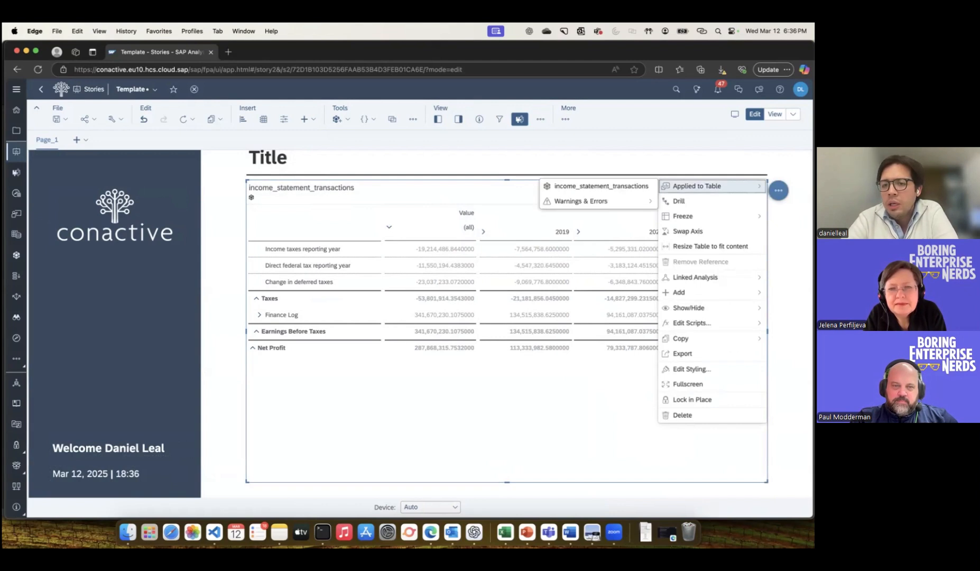
pyautogui.moveTo(687, 216)
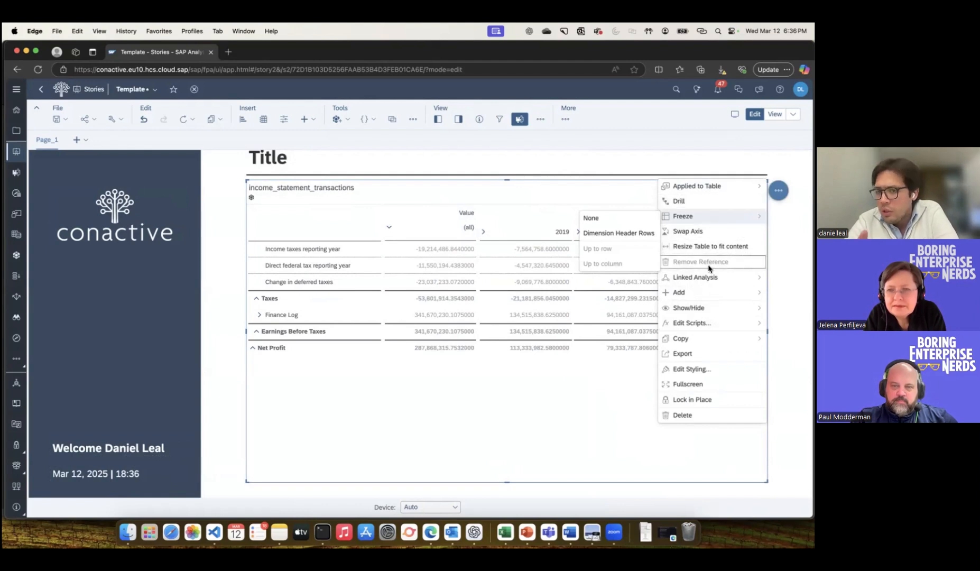
pyautogui.moveTo(707, 296)
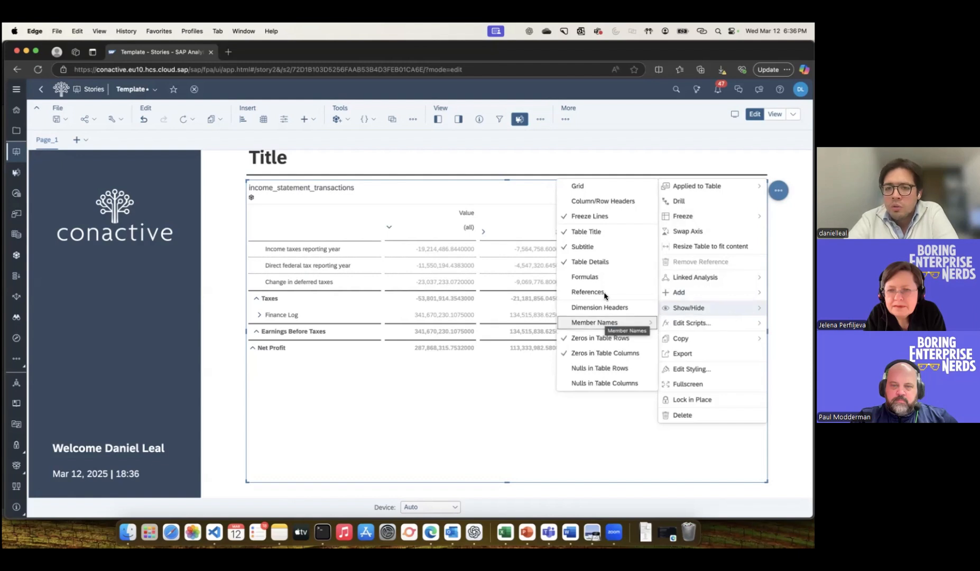
pyautogui.click(587, 231)
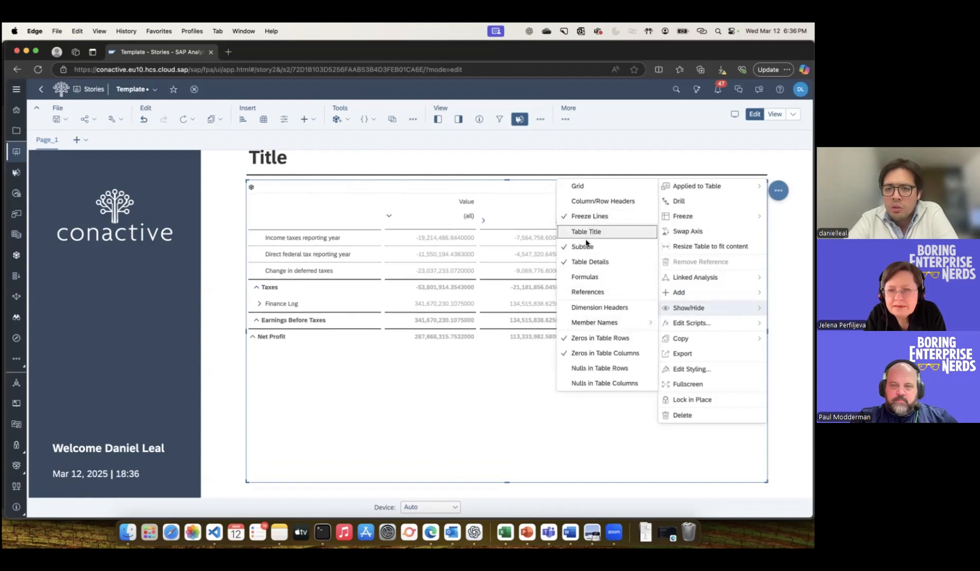
pyautogui.click(583, 246)
pyautogui.click(584, 263)
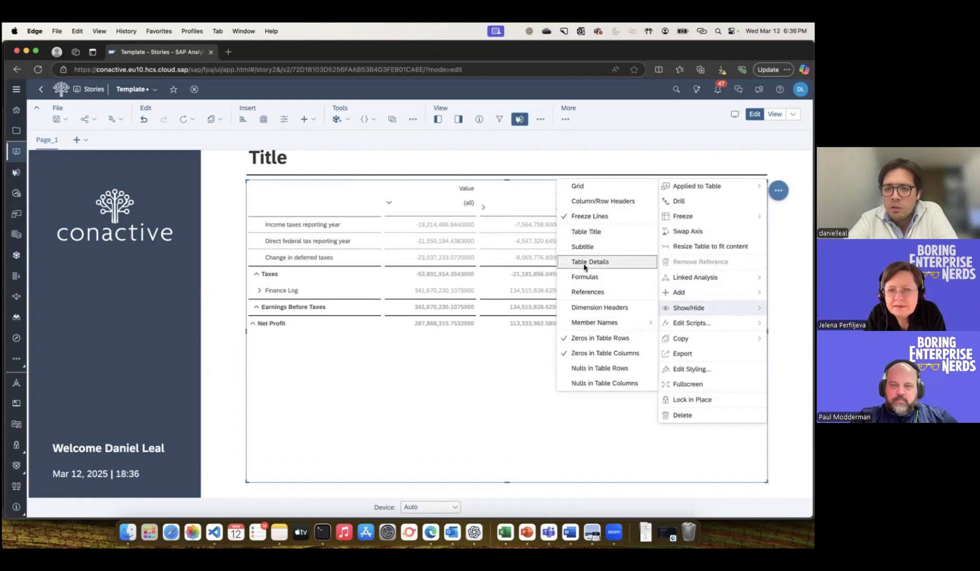
pyautogui.click(476, 370)
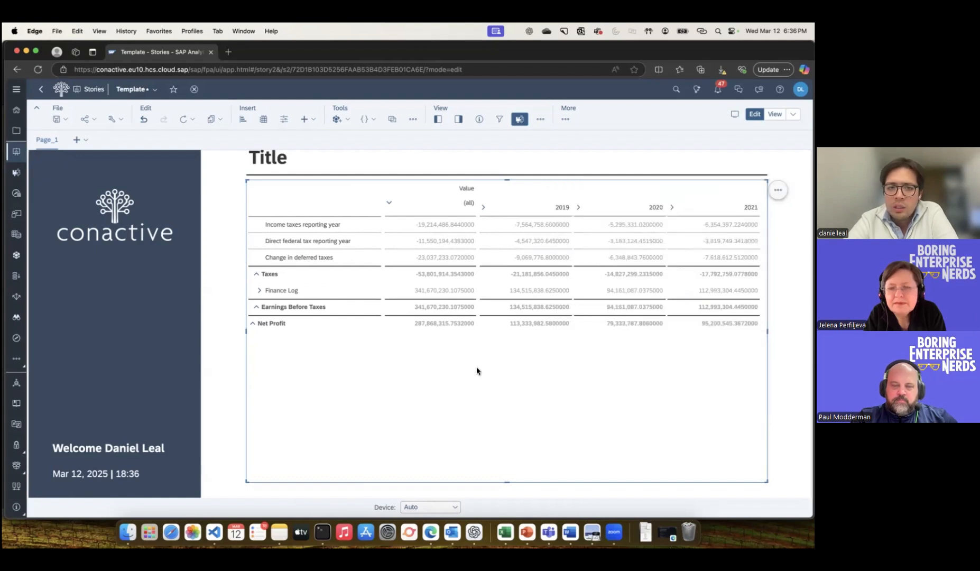
# - Collapse the Taxes accounts and expand Finance Log and Financial Expenses under Earnings Before Taxes
pyautogui.click(257, 306)
pyautogui.click(257, 275)
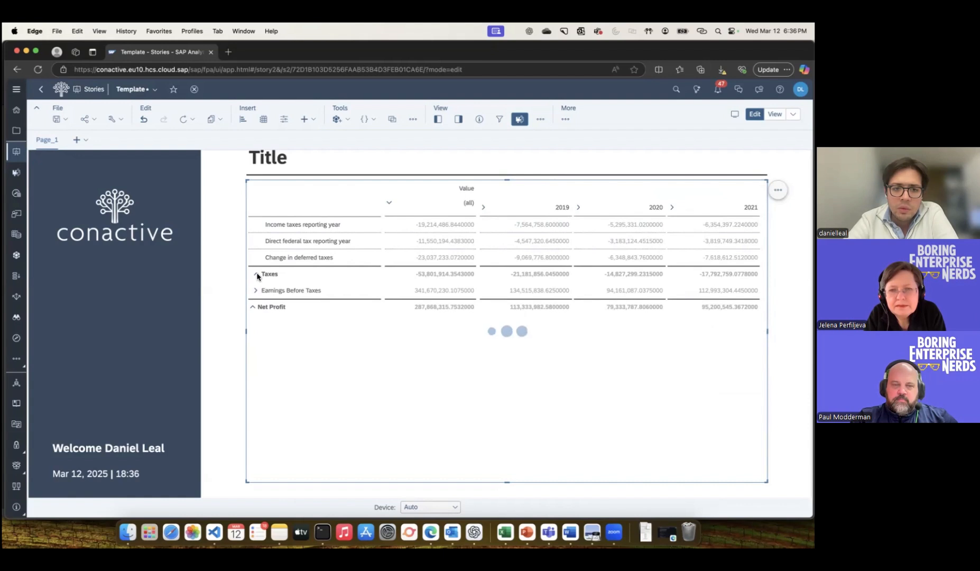
pyautogui.click(256, 242)
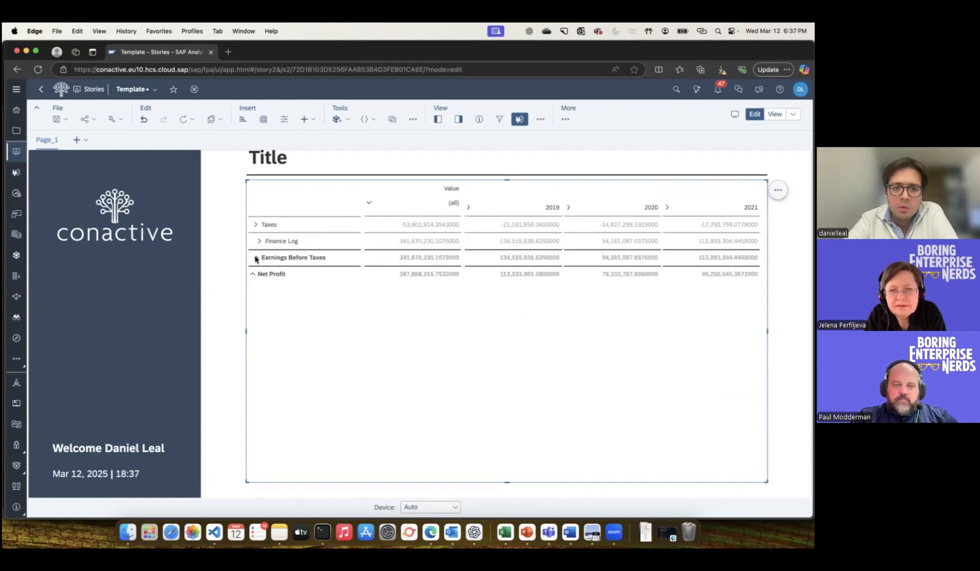
pyautogui.click(255, 259)
pyautogui.click(256, 242)
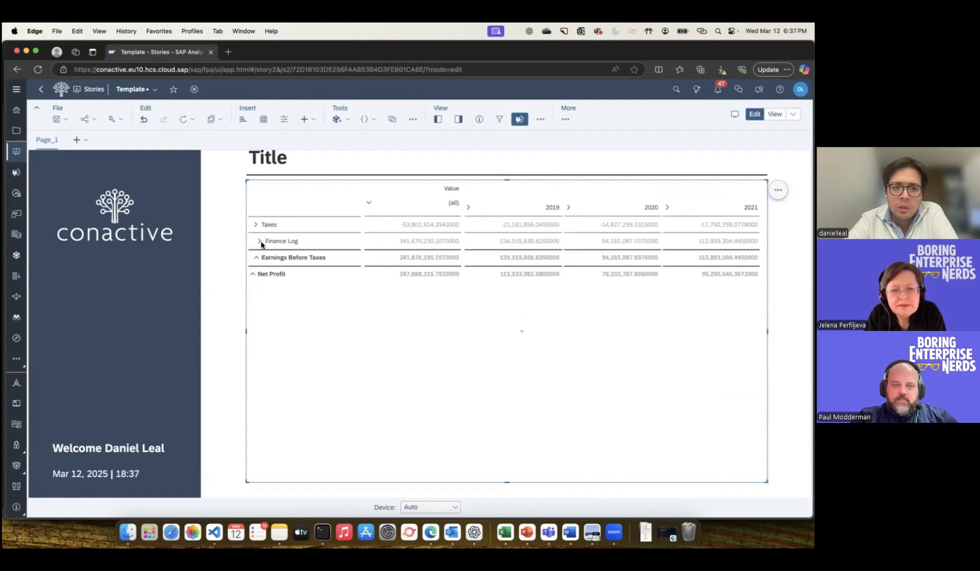
pyautogui.click(260, 241)
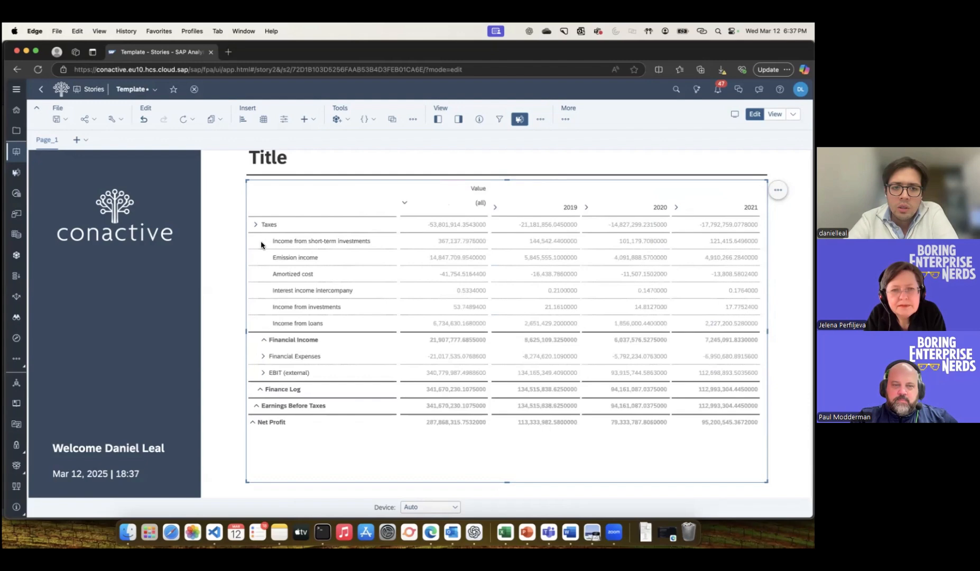
pyautogui.click(263, 358)
pyautogui.scroll(-2, 318, 388)
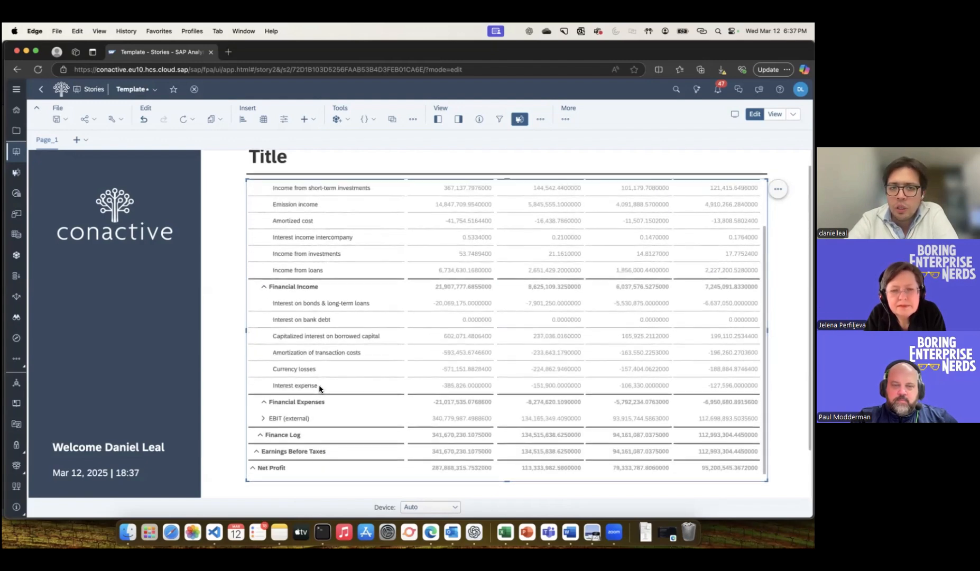
# - Replace the page's placeholder title above the table with "Income Statement"
pyautogui.scroll(3, 320, 389)
pyautogui.doubleClick(272, 176)
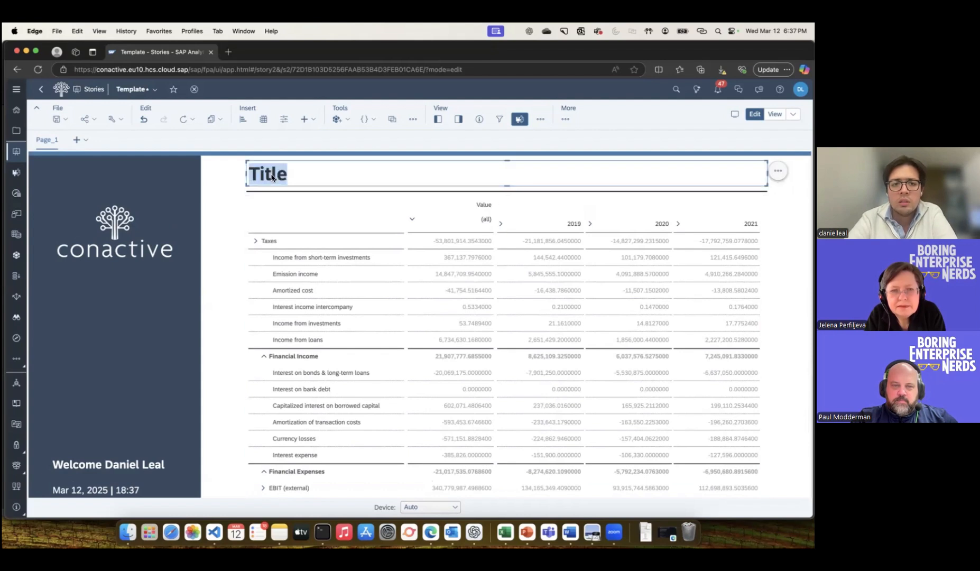
pyautogui.write('Income S')
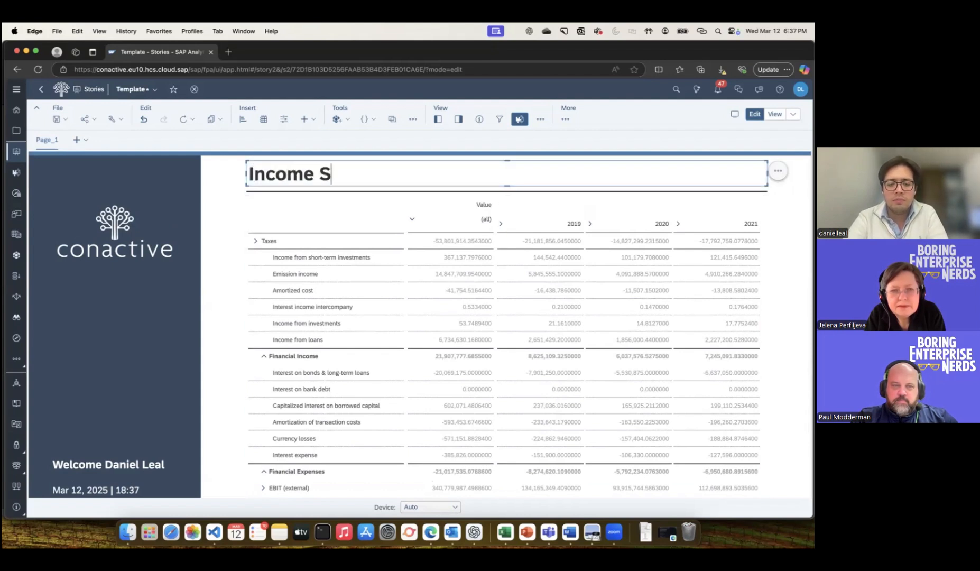
pyautogui.write('tatem')
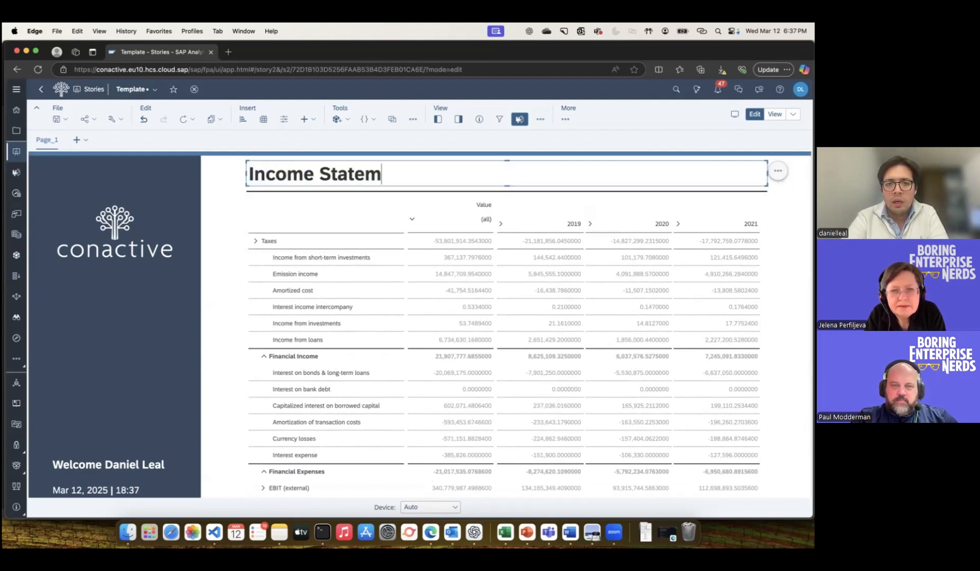
pyautogui.write('ent')
pyautogui.click(222, 245)
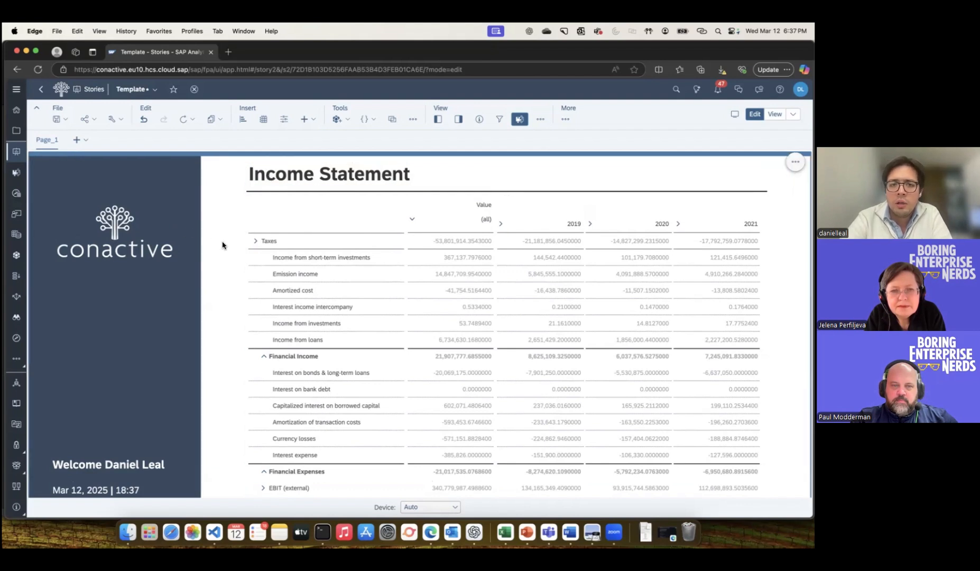
# - Save the Template story with the finished table and title
pyautogui.scroll(-2, 323, 296)
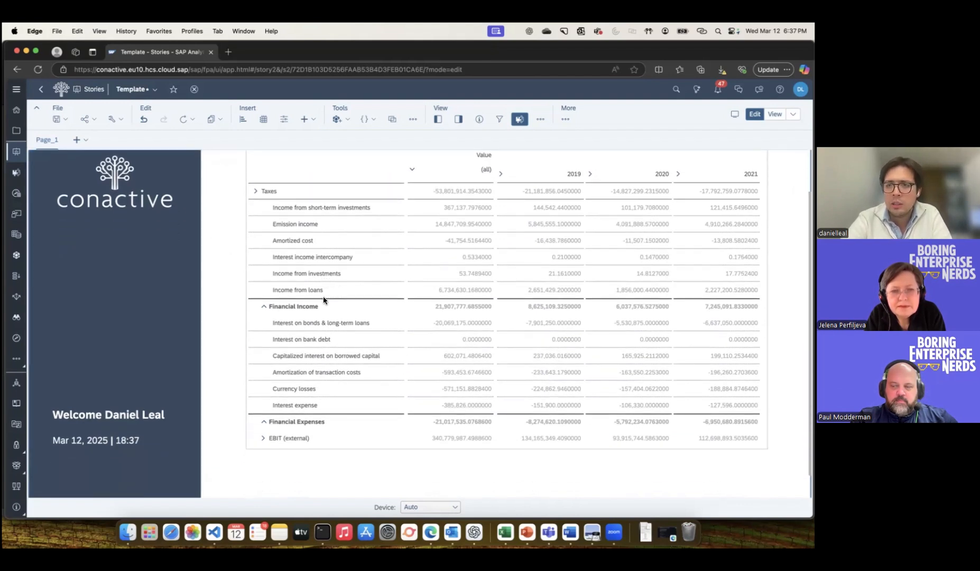
pyautogui.click(62, 118)
pyautogui.click(66, 133)
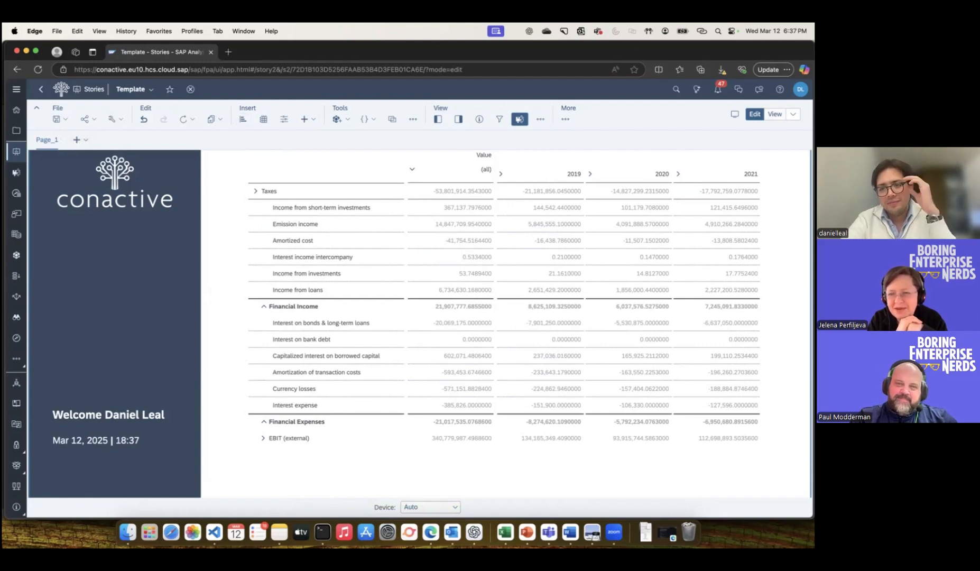
# - Preview the story in view mode and look over the income statement table down to Net Profit
pyautogui.scroll(2, 497, 309)
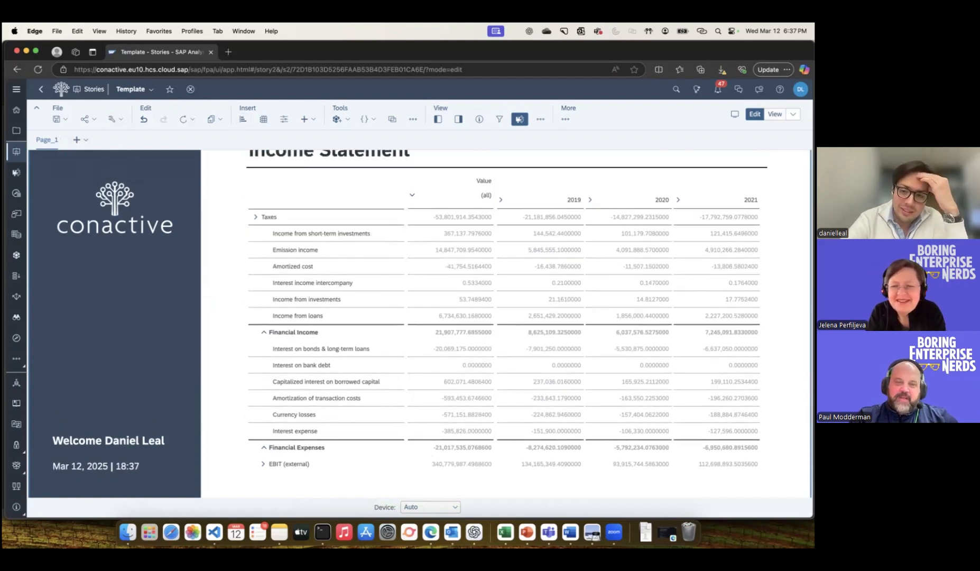
pyautogui.scroll(2, 497, 308)
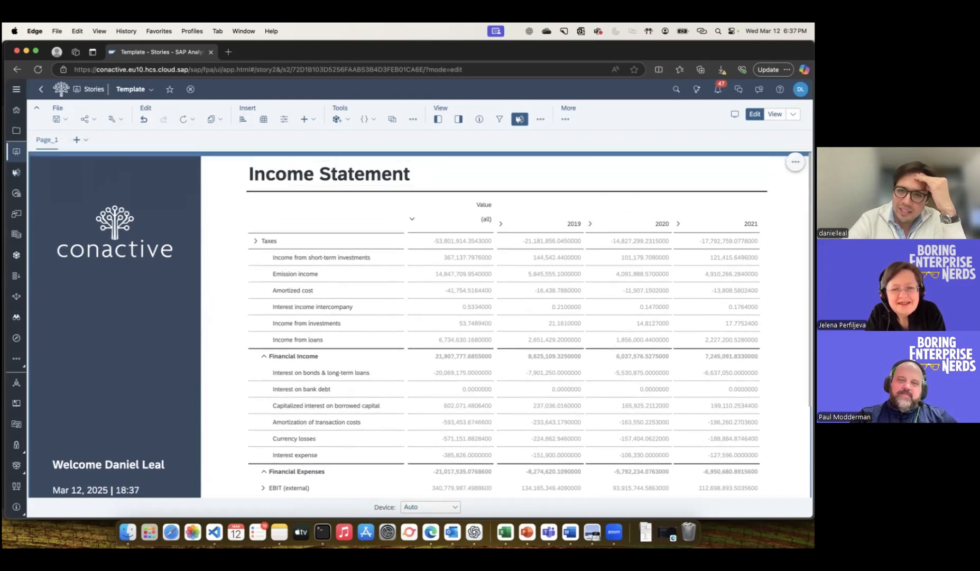
pyautogui.click(774, 114)
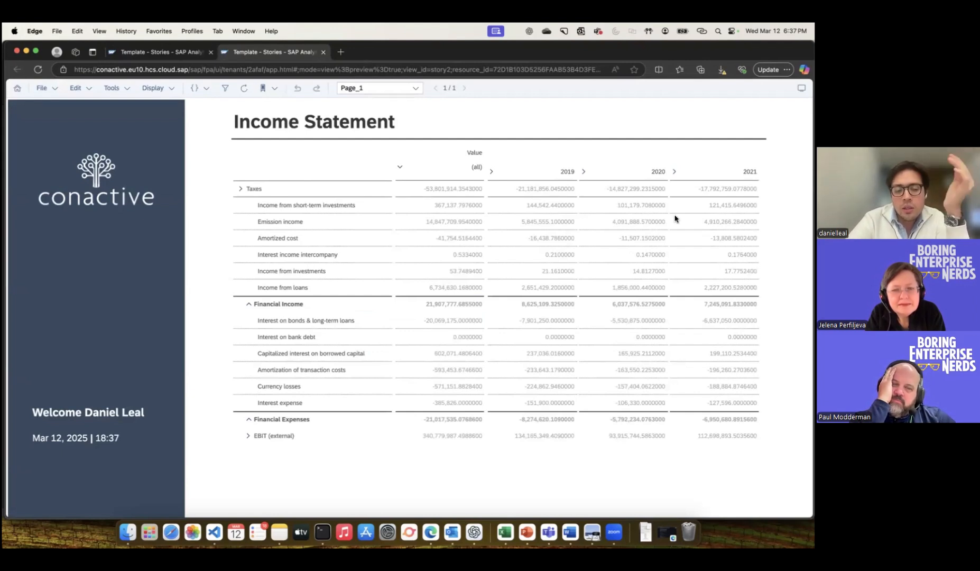
pyautogui.scroll(-3, 610, 281)
pyautogui.scroll(2, 609, 281)
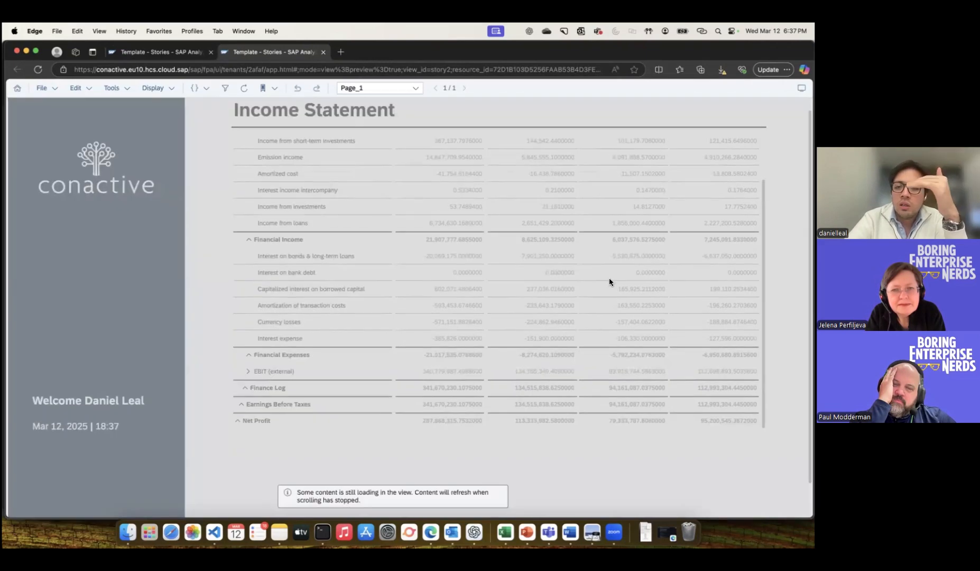
pyautogui.scroll(2, 610, 280)
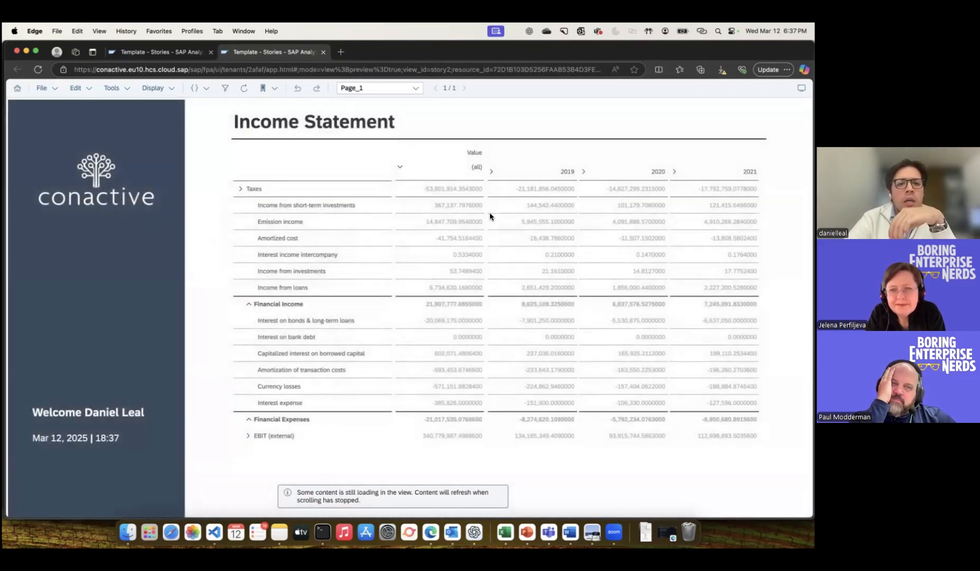
# - Back in the story's edit mode, insert a bar chart below the table and delete the surplus second chart
pyautogui.click(180, 53)
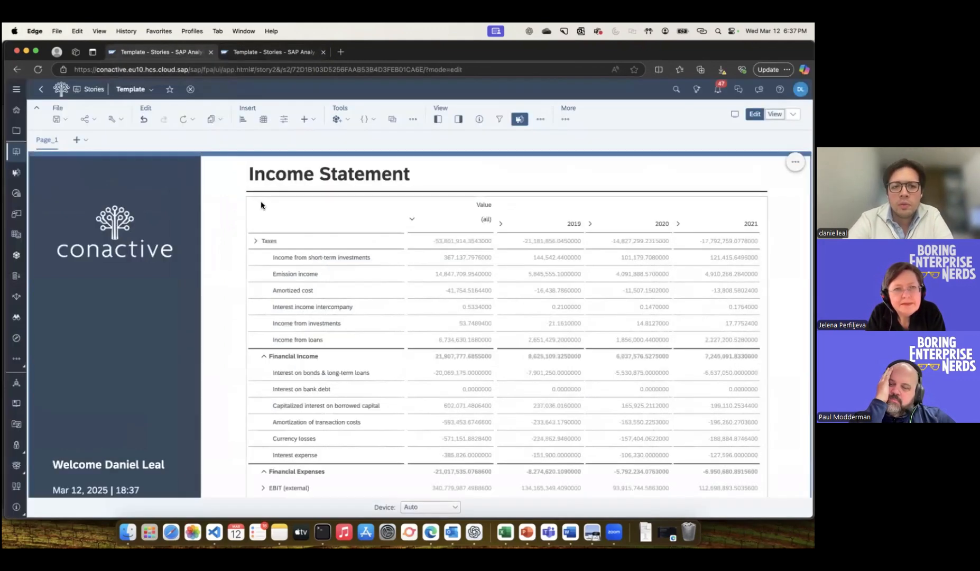
pyautogui.click(241, 120)
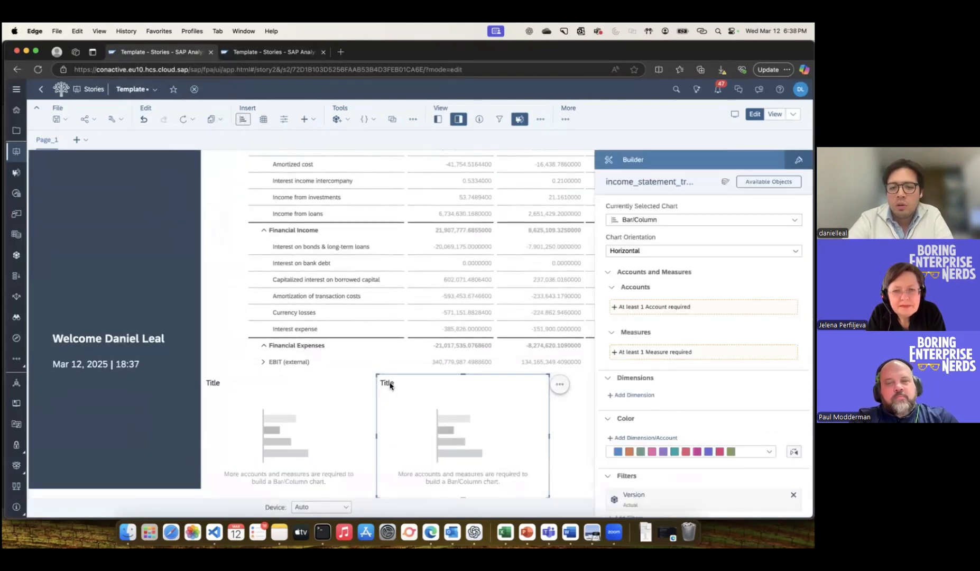
pyautogui.click(560, 384)
pyautogui.click(605, 490)
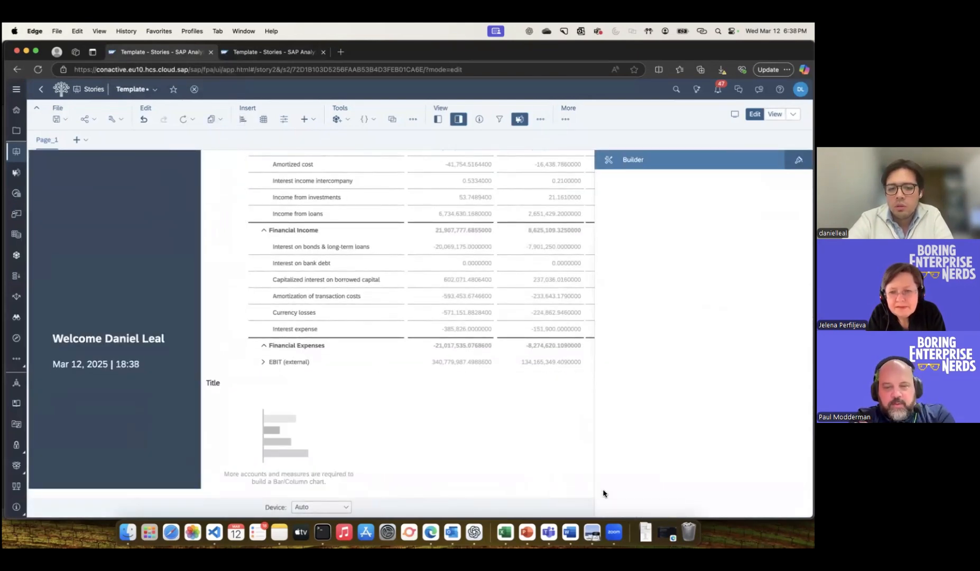
pyautogui.click(328, 425)
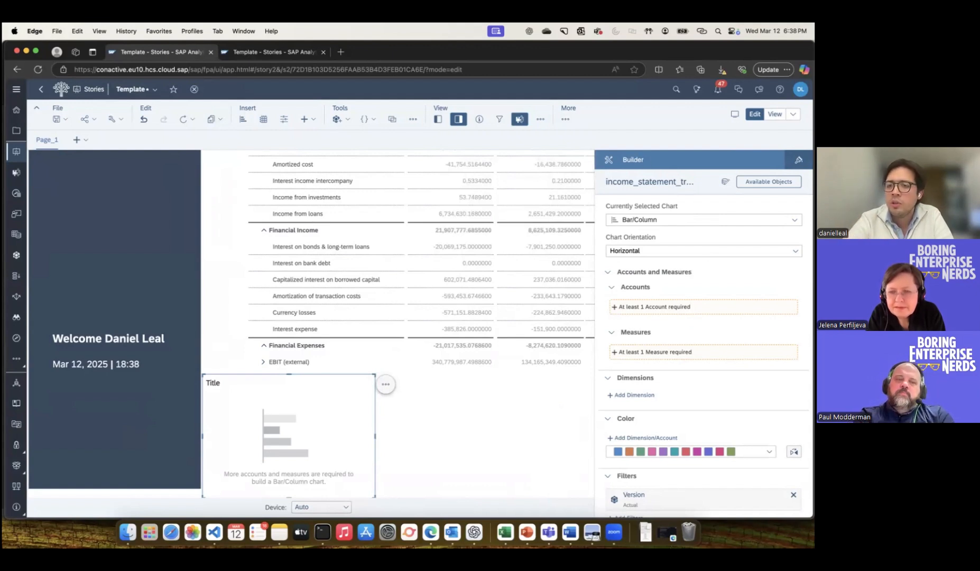
pyautogui.click(798, 159)
pyautogui.scroll(-3, 629, 200)
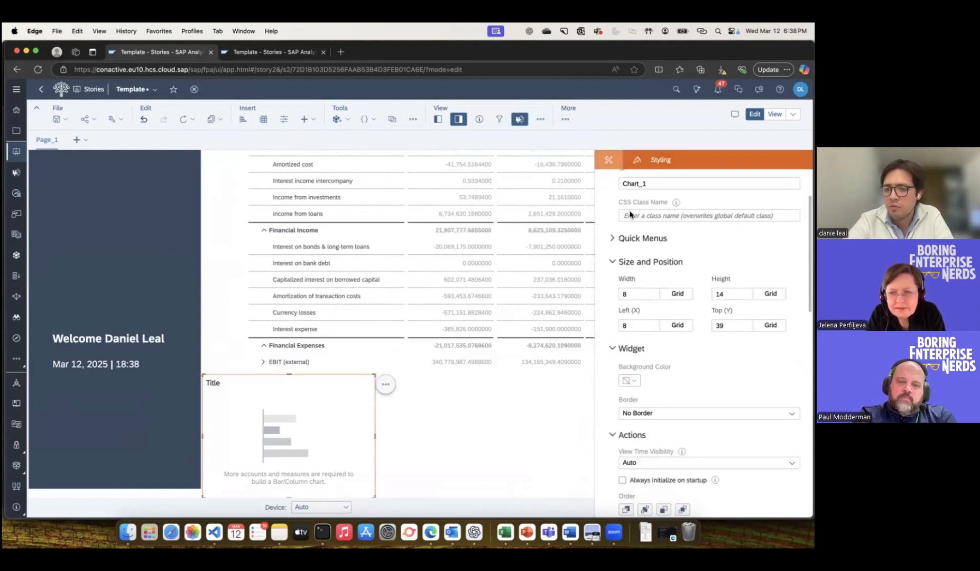
pyautogui.click(608, 159)
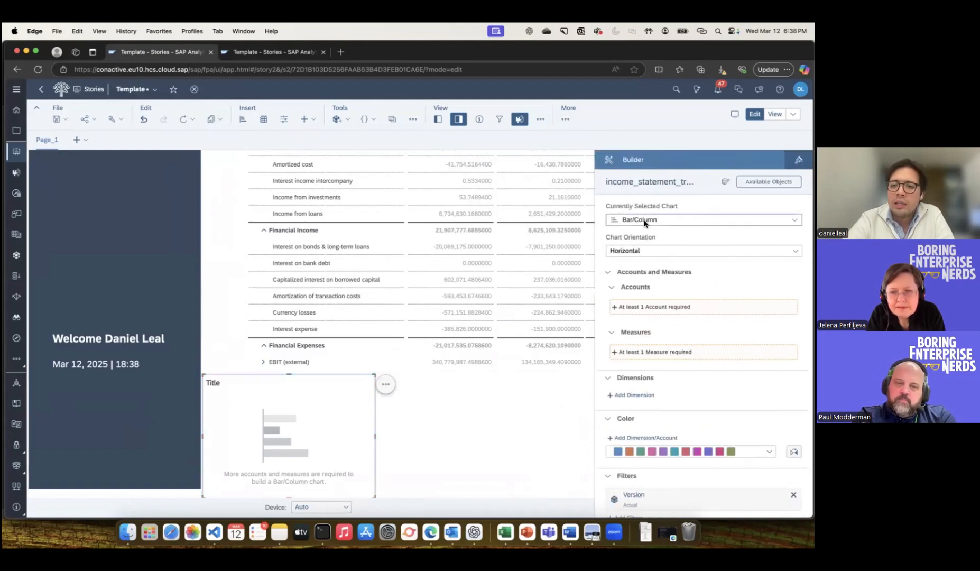
pyautogui.scroll(-1, 656, 277)
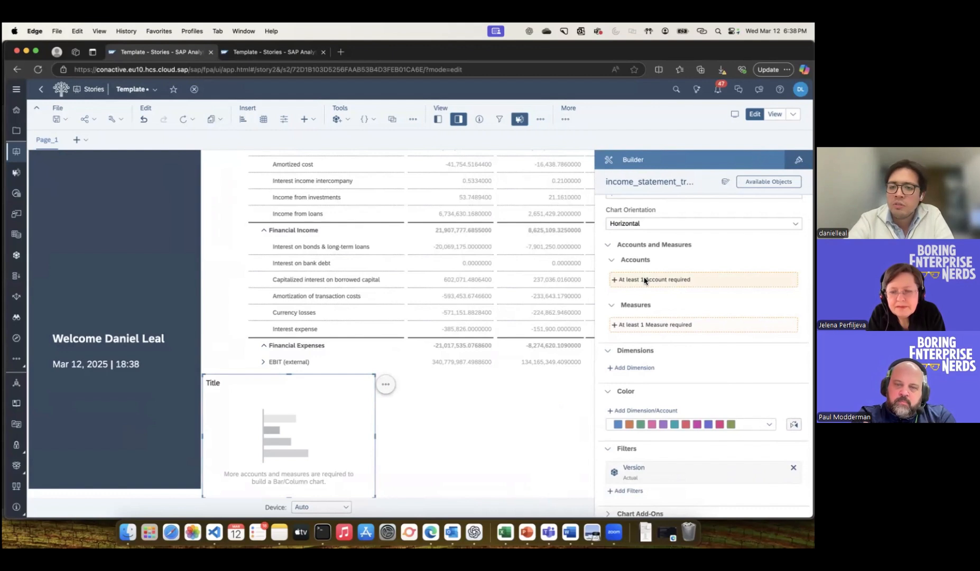
pyautogui.click(644, 280)
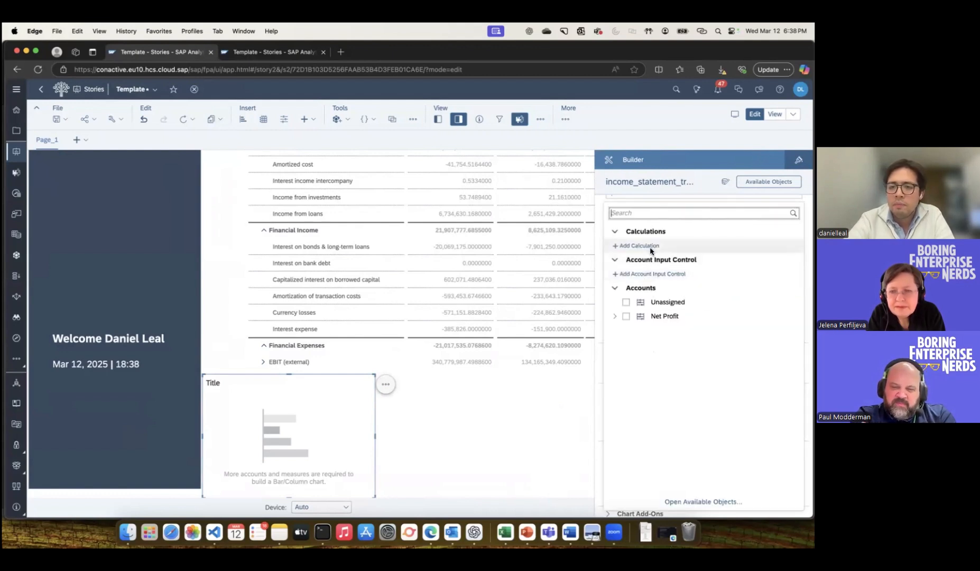
pyautogui.click(600, 195)
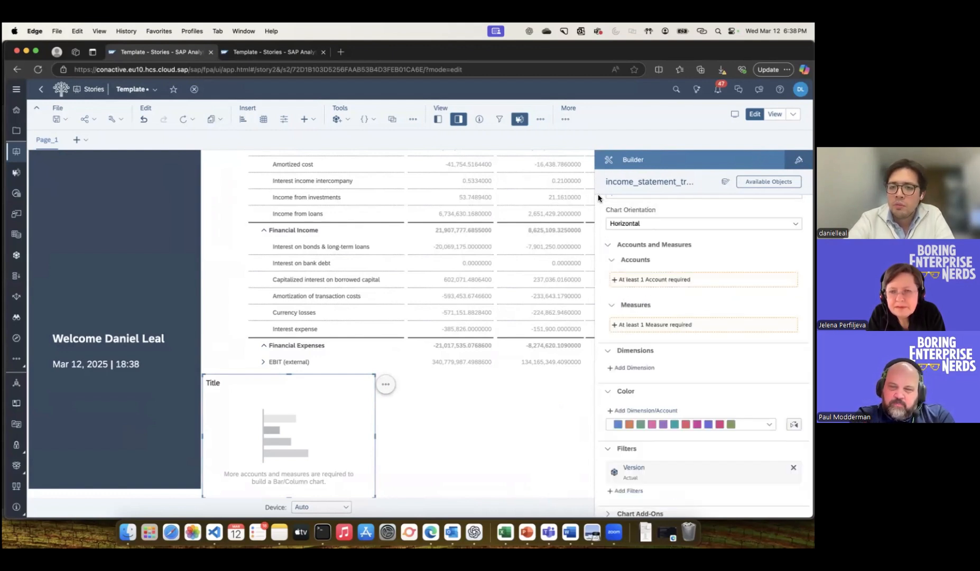
# - Create a calculated account for the bar chart with a formula dividing Taxes (A1) by Net Profit (A)
pyautogui.click(622, 280)
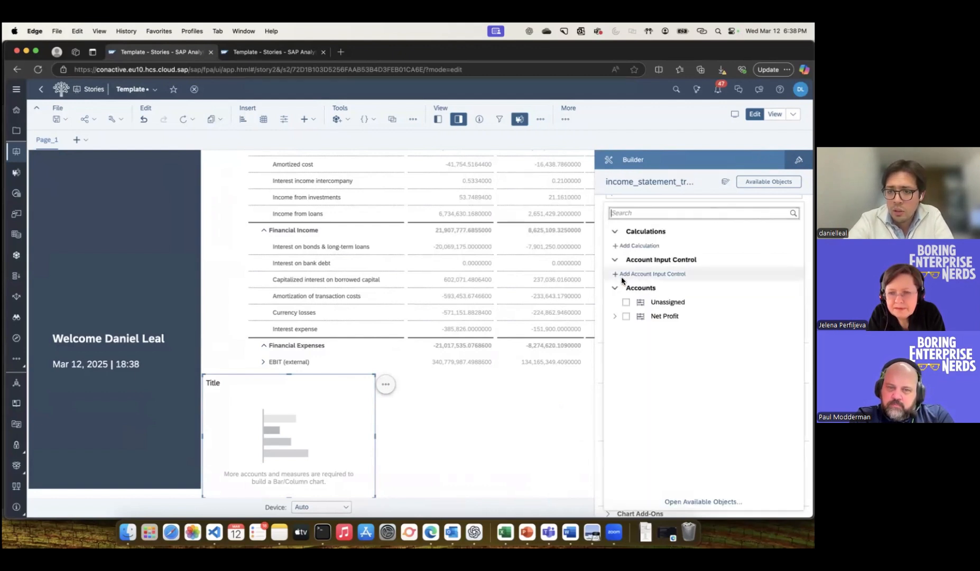
pyautogui.click(624, 246)
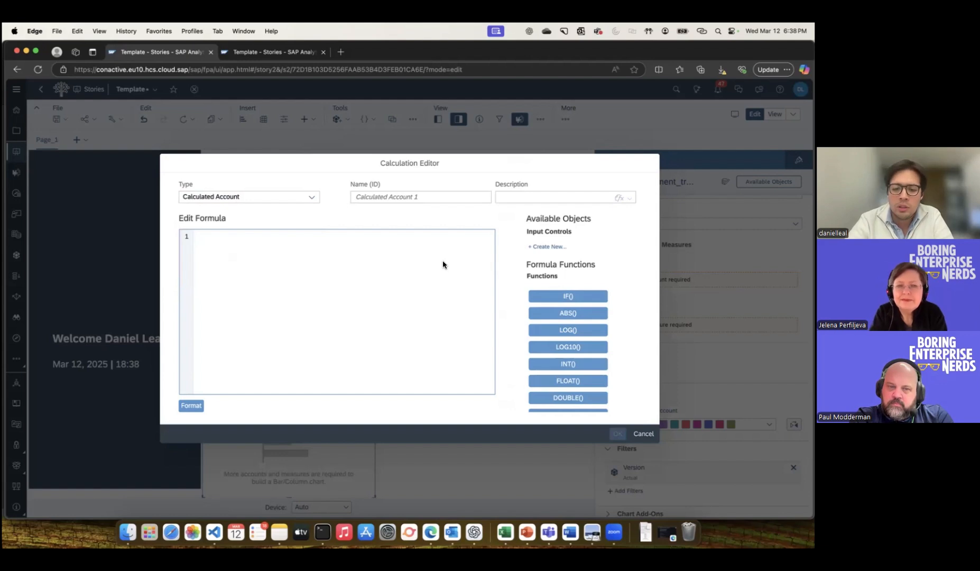
pyautogui.write('[')
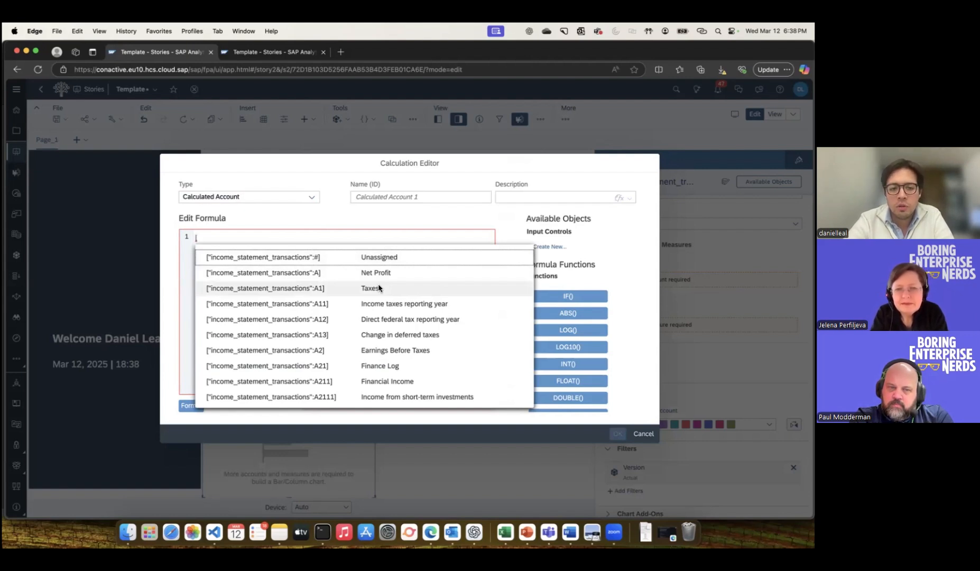
pyautogui.press('BackSpace')
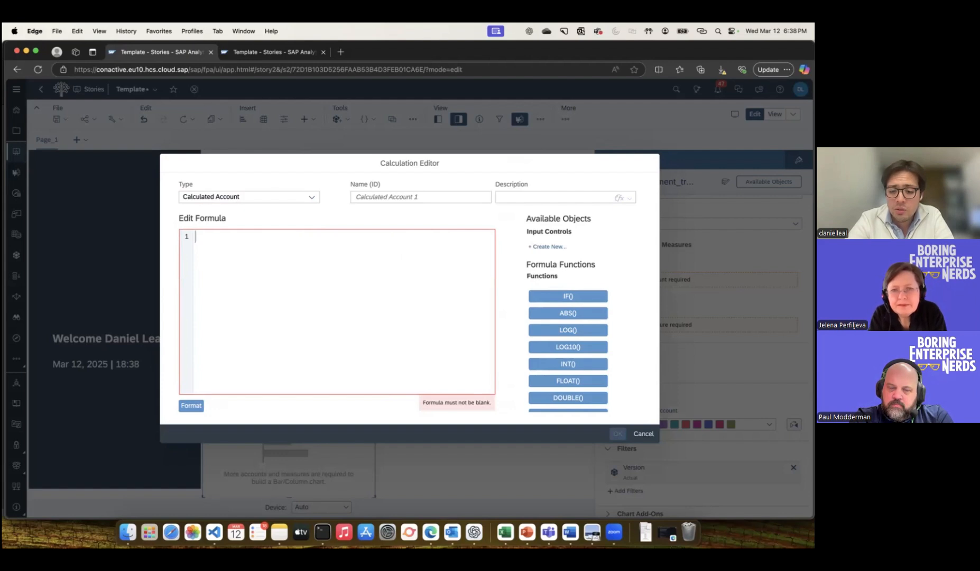
pyautogui.write('[')
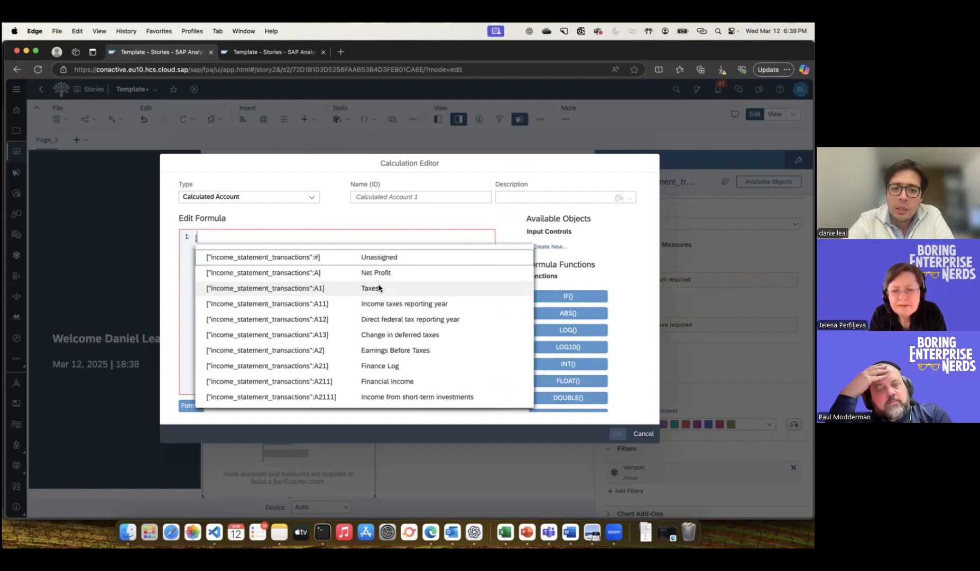
pyautogui.scroll(-10, 375, 324)
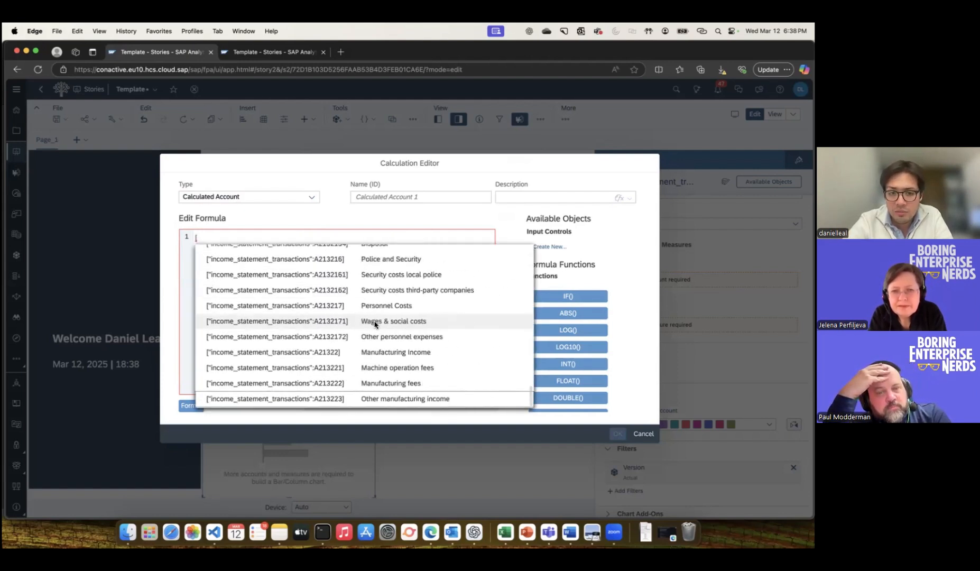
pyautogui.scroll(10, 374, 324)
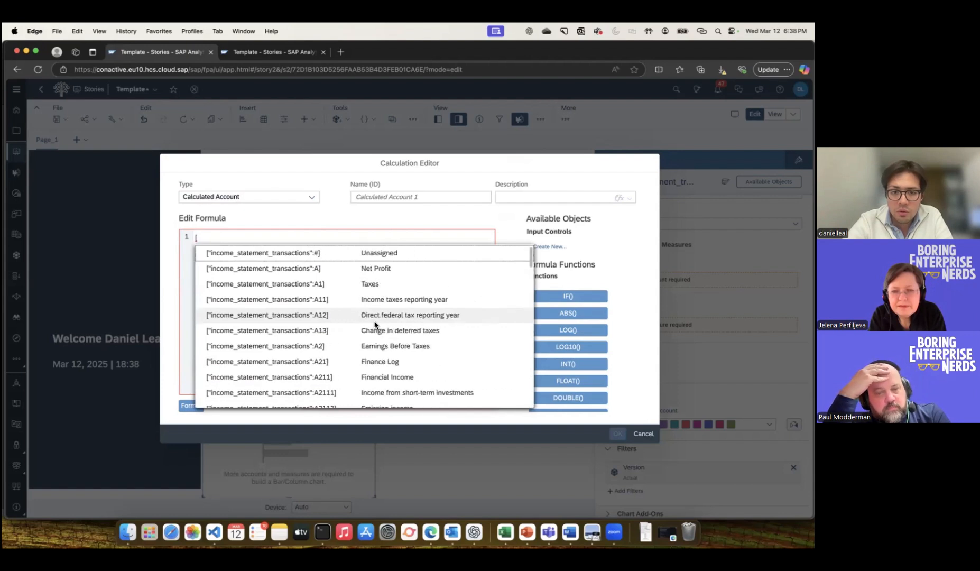
pyautogui.click(378, 283)
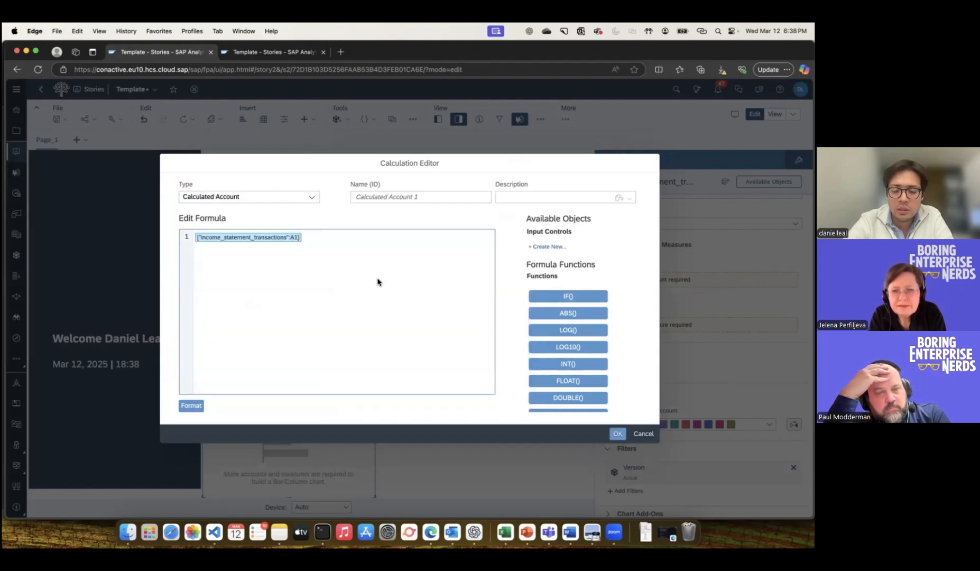
pyautogui.write('/ [')
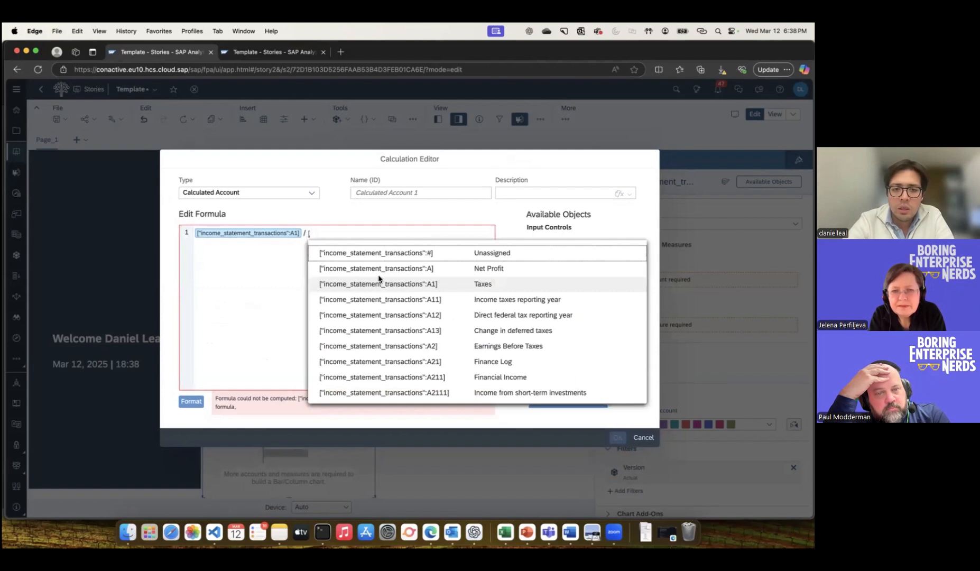
pyautogui.click(376, 268)
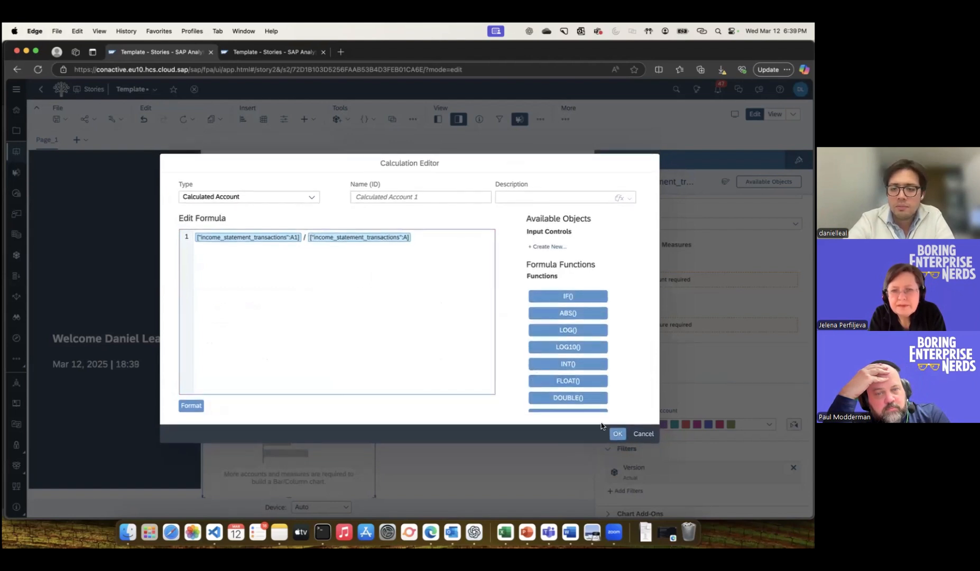
# - Name the calculated account Tax/NetProfit and add Value as the bar chart's measure
pyautogui.click(404, 197)
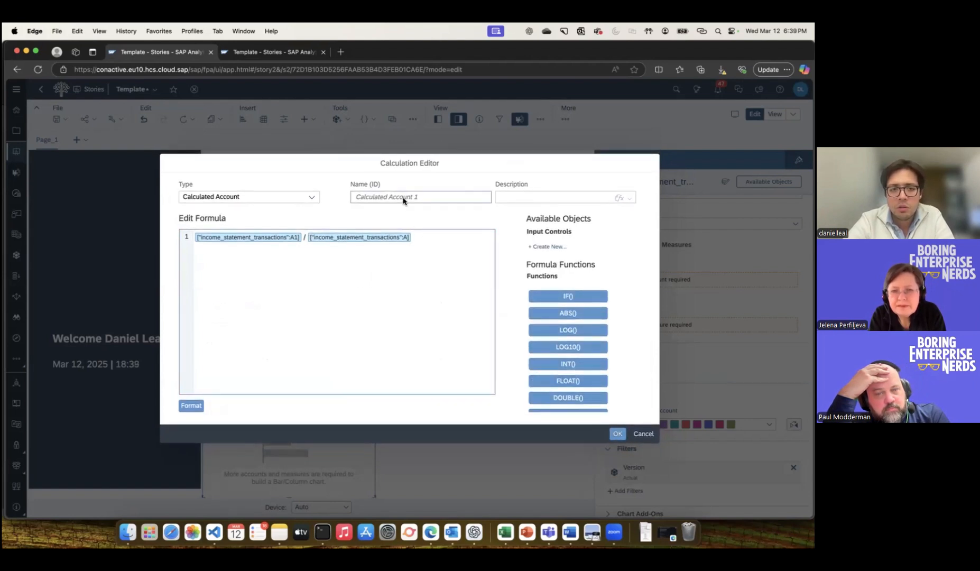
pyautogui.write('Tax/NetProfit')
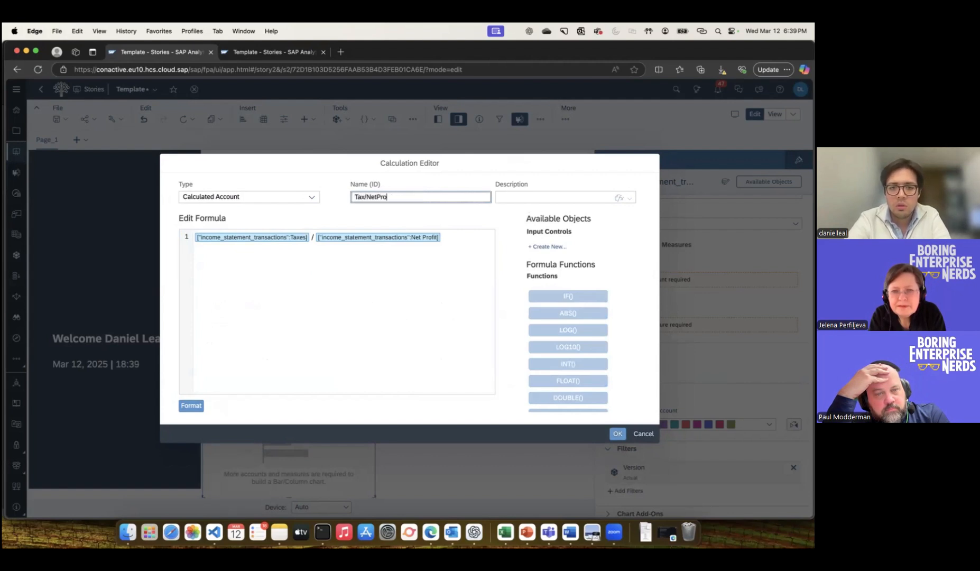
pyautogui.click(617, 433)
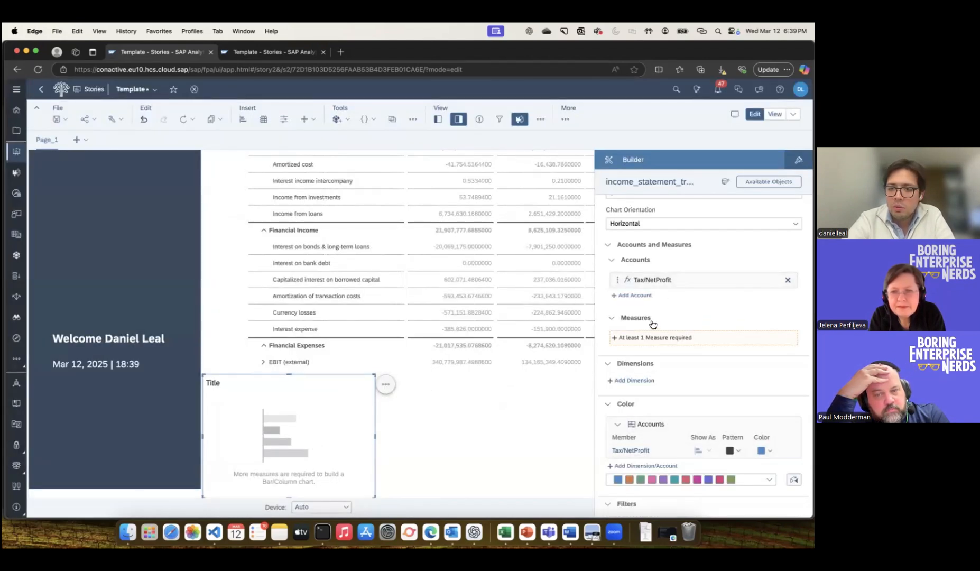
pyautogui.click(634, 339)
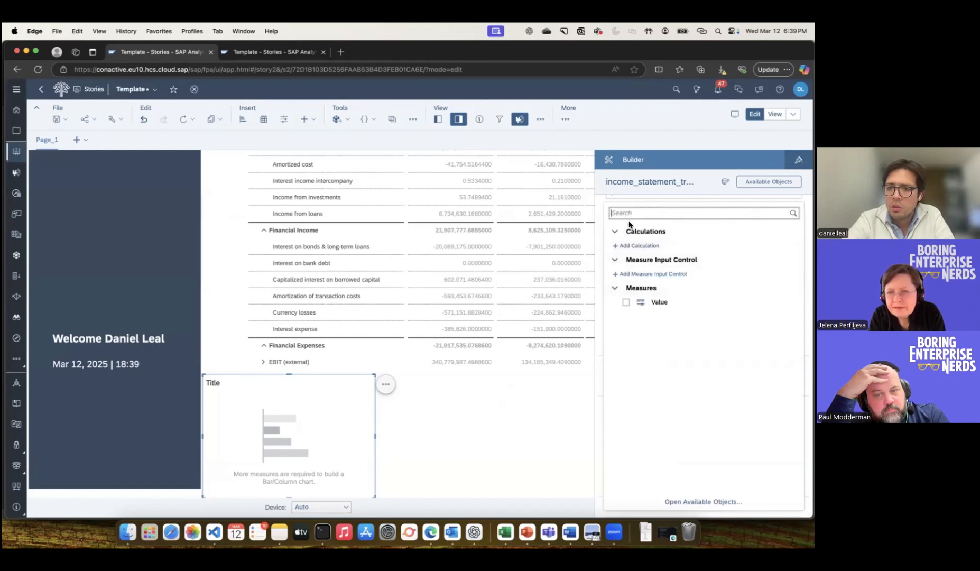
pyautogui.click(625, 302)
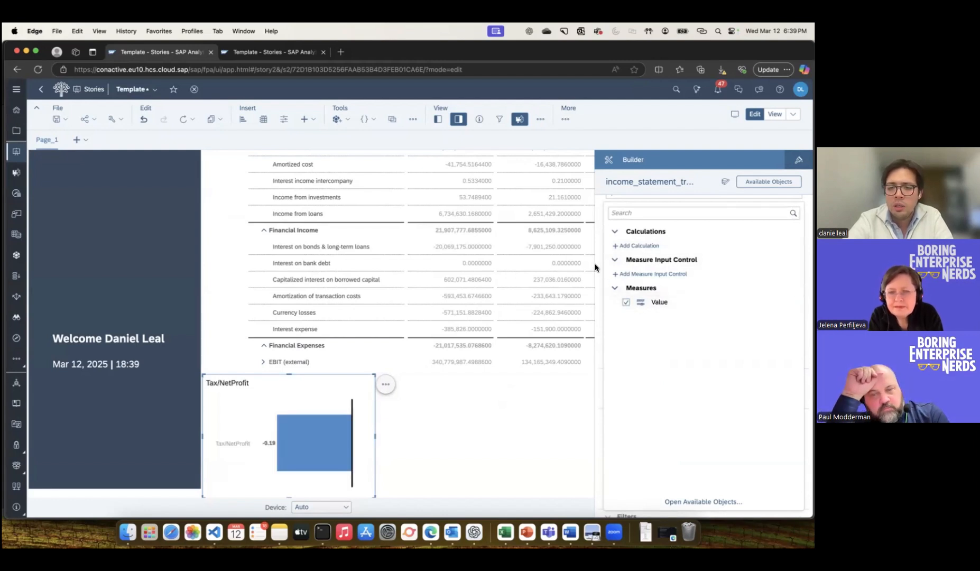
# - Change the Tax/NetProfit bar chart to a Numeric Point chart
pyautogui.moveTo(319, 440)
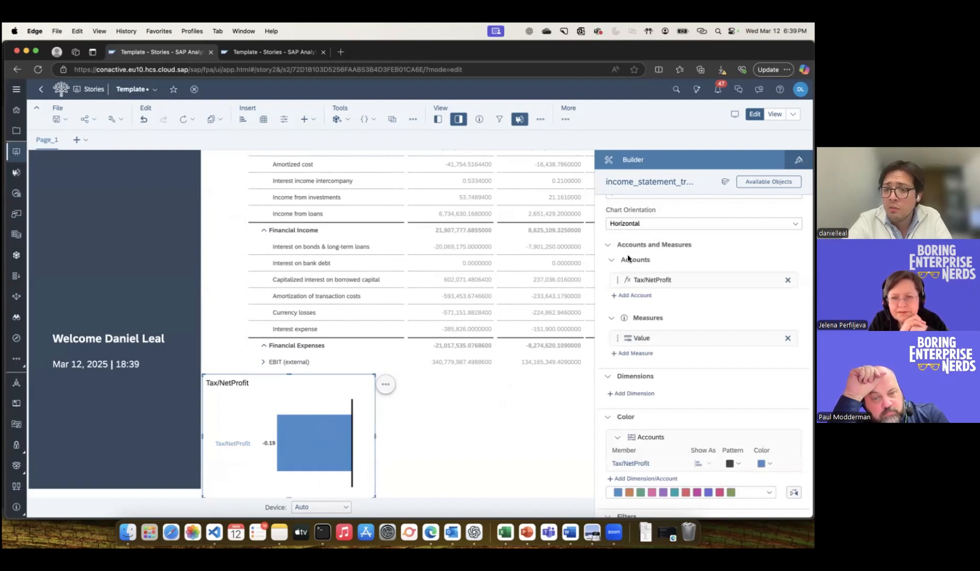
pyautogui.scroll(1, 628, 258)
pyautogui.click(659, 221)
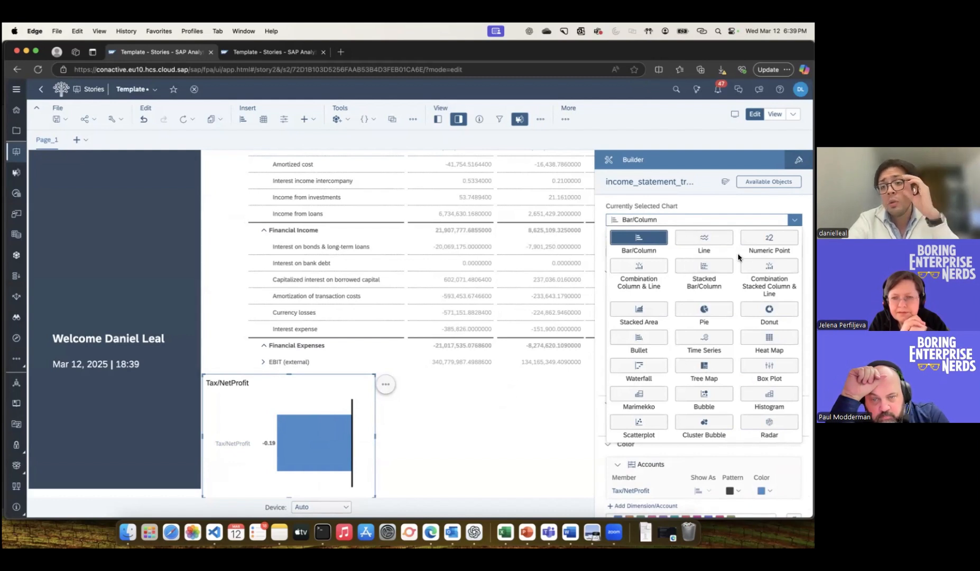
pyautogui.click(761, 241)
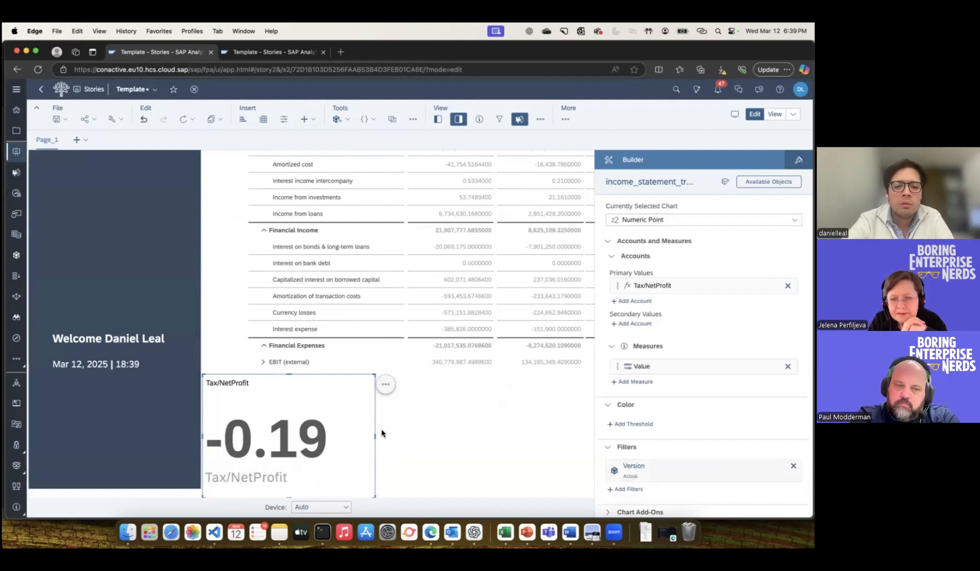
# - Format the Tax/NetProfit account with the Percentage scale and without the unit of the underlying measures
pyautogui.click(384, 386)
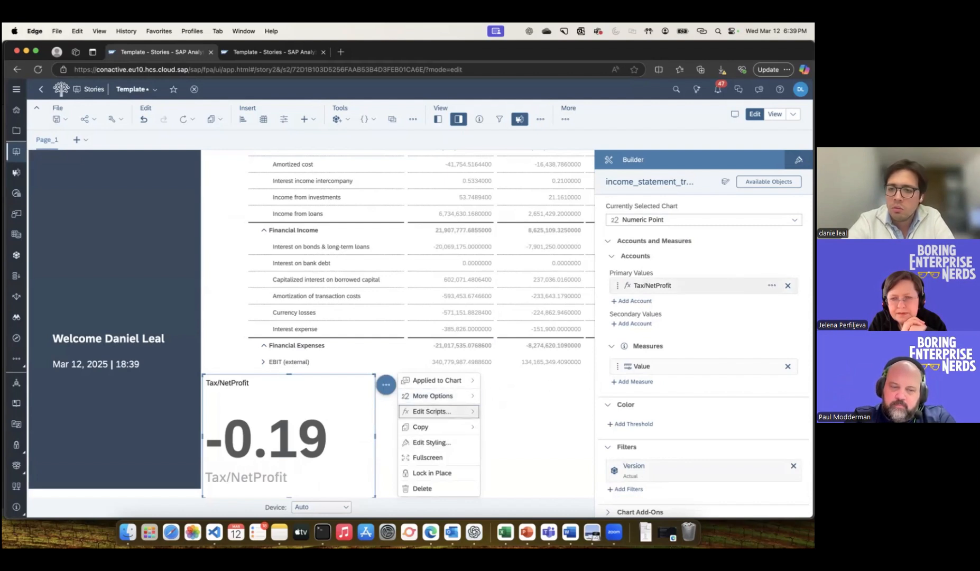
pyautogui.click(772, 286)
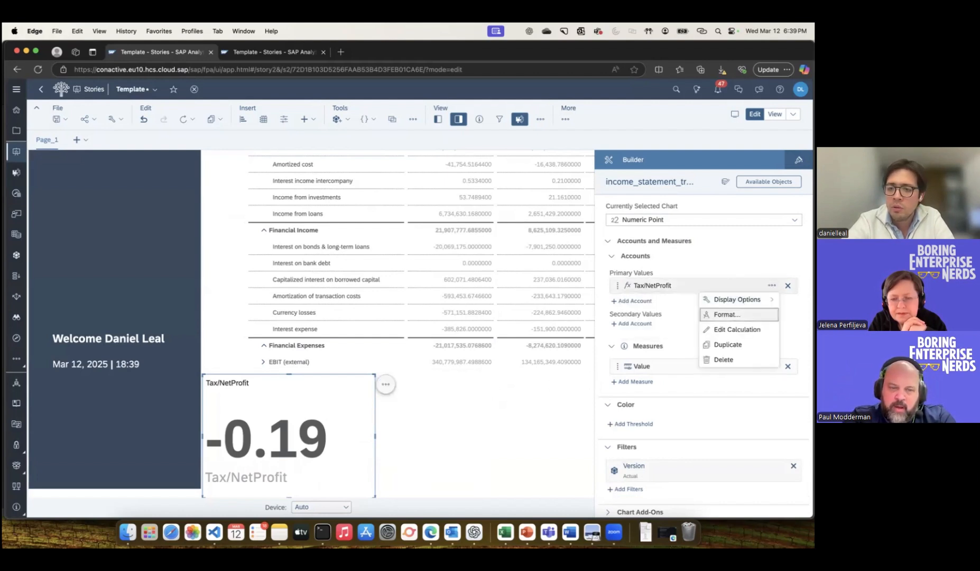
pyautogui.click(734, 315)
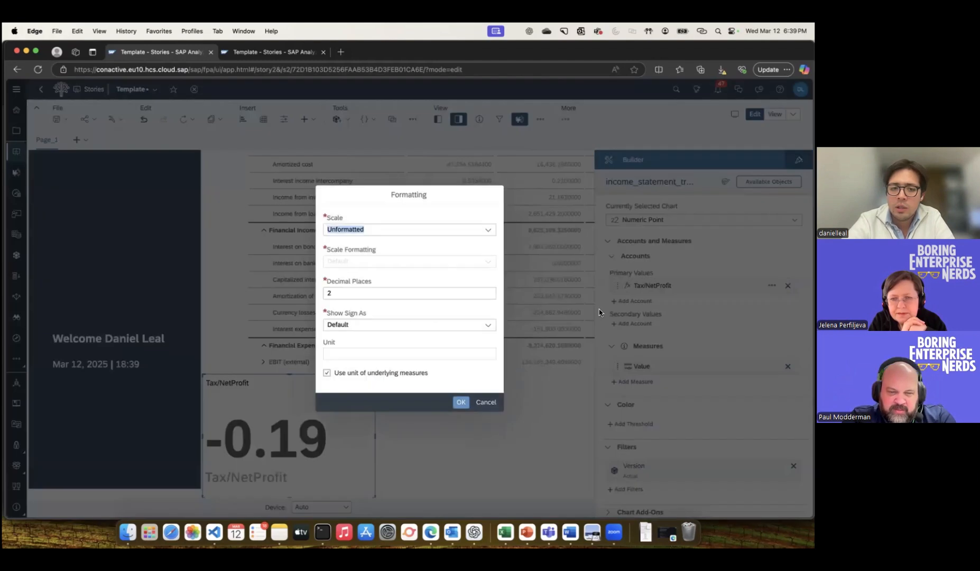
pyautogui.click(369, 321)
pyautogui.click(343, 339)
pyautogui.click(332, 375)
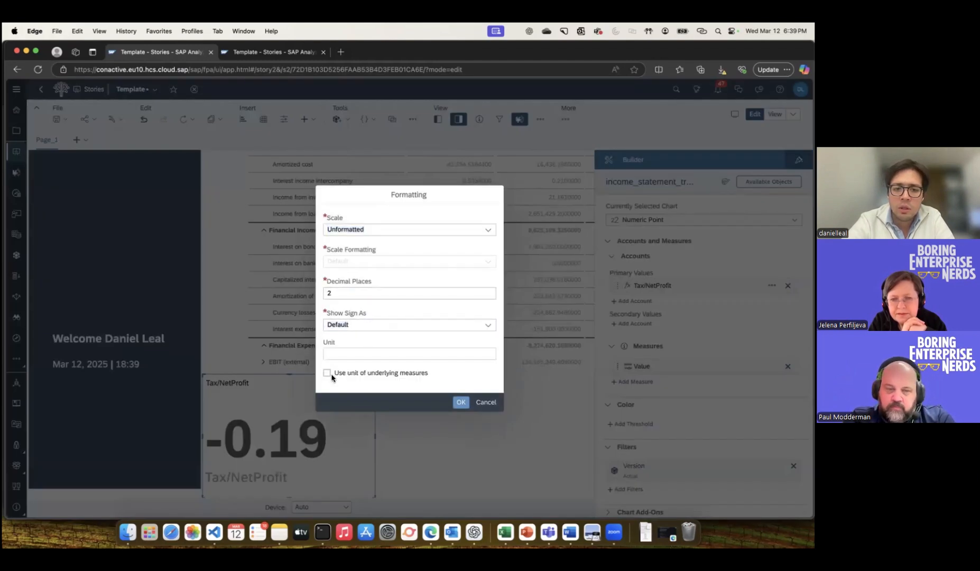
pyautogui.click(460, 230)
pyautogui.click(423, 255)
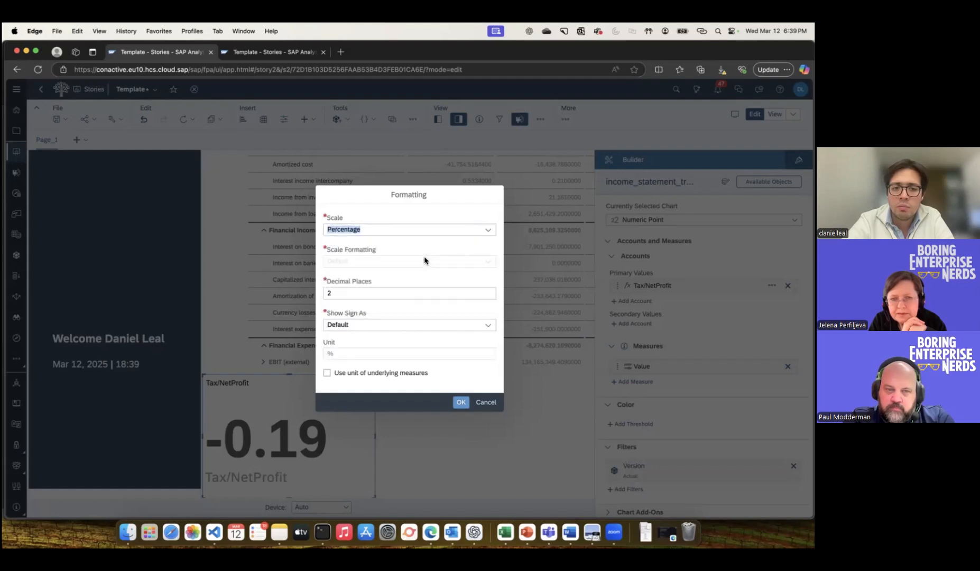
pyautogui.click(460, 402)
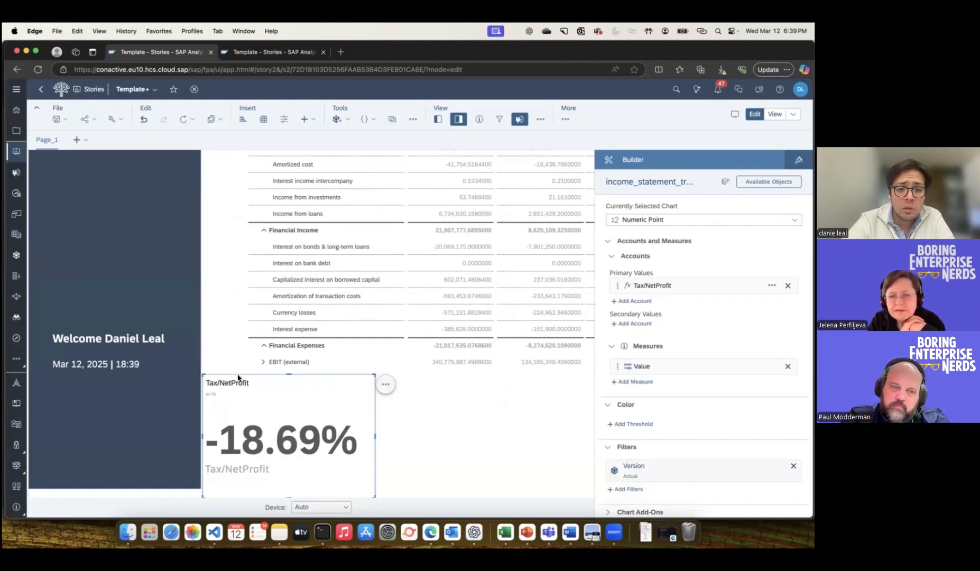
# - Move the Tax/NetProfit numeric point into the dark sidebar between the logo and the welcome text, and dismiss the stray dictionary window
pyautogui.scroll(3, 241, 402)
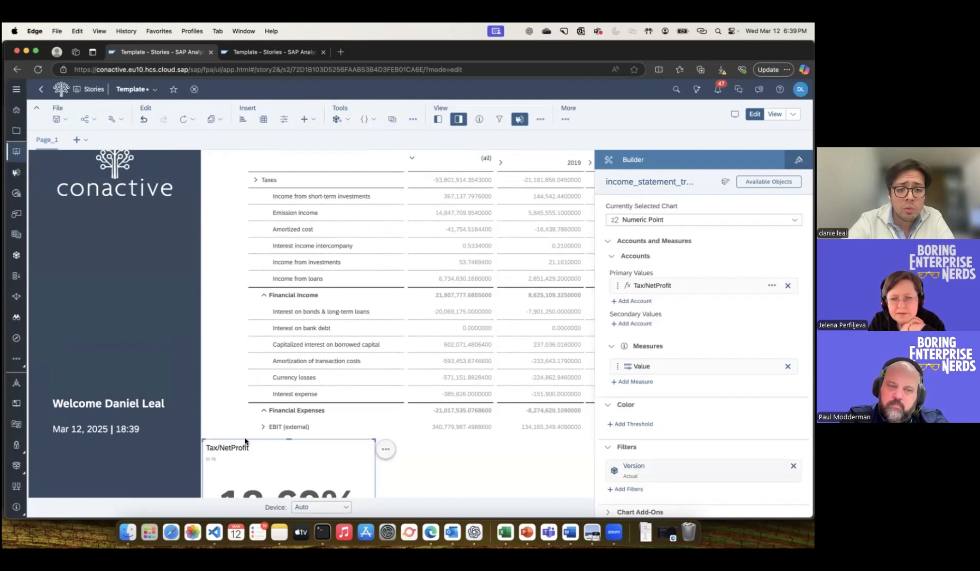
pyautogui.moveTo(253, 442); pyautogui.dragTo(99, 235)
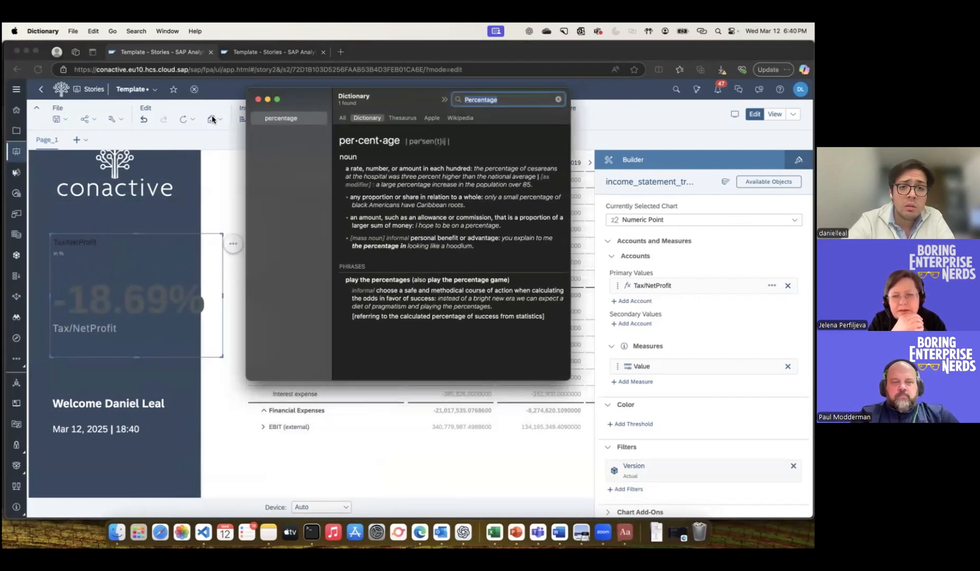
pyautogui.click(258, 100)
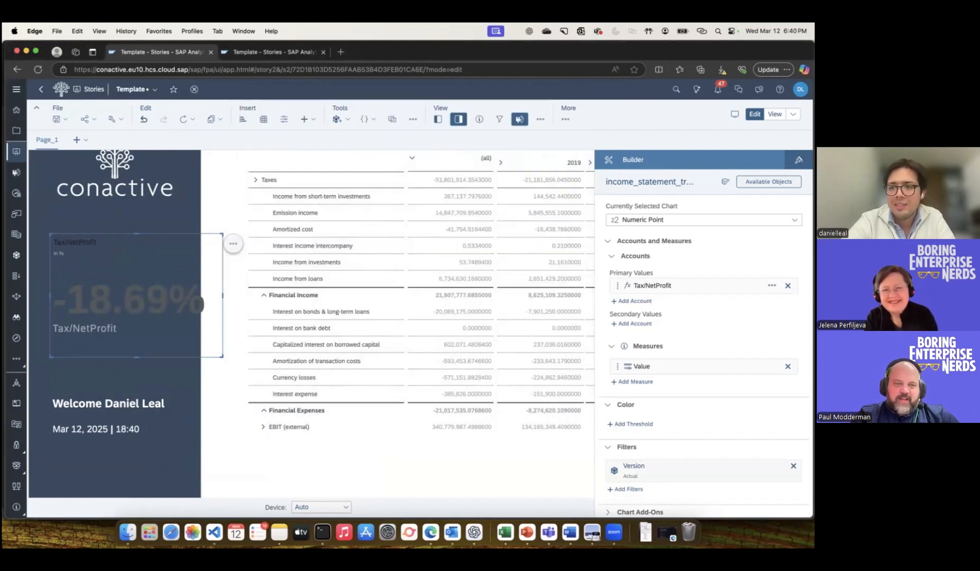
# - Color the numeric point's primary value white and narrow the chart to fit inside the dark sidebar
pyautogui.click(798, 160)
pyautogui.click(141, 311)
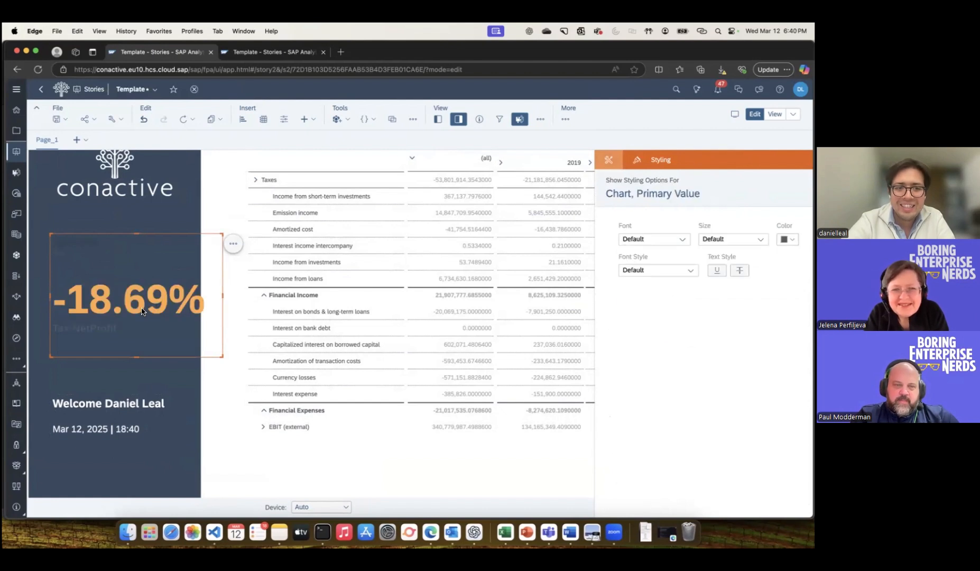
pyautogui.click(787, 239)
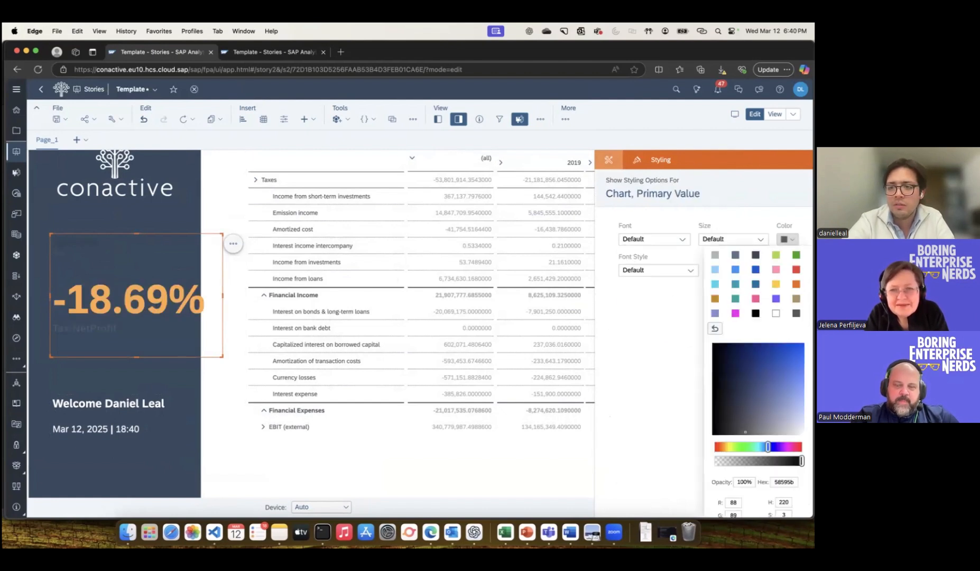
pyautogui.click(715, 255)
pyautogui.click(511, 283)
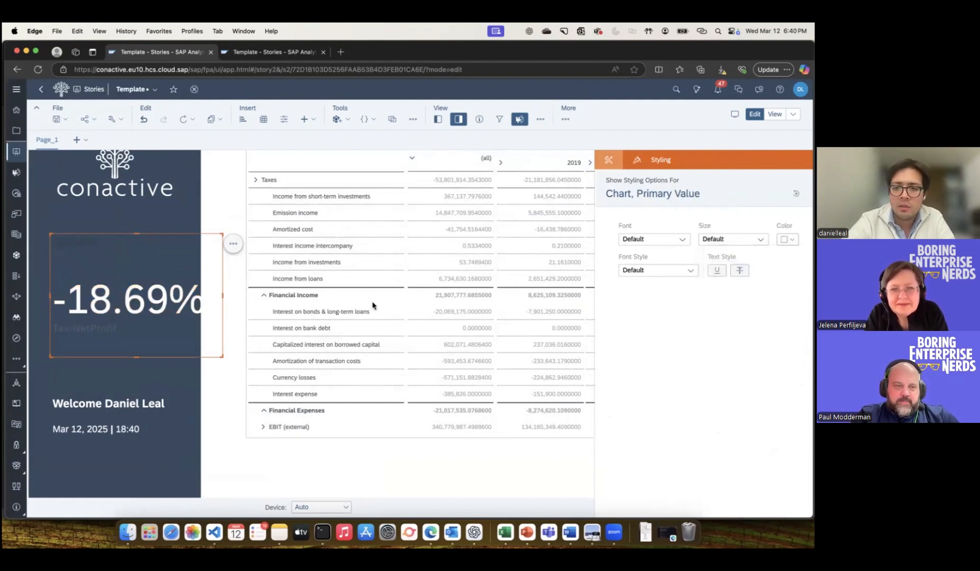
pyautogui.moveTo(222, 358); pyautogui.dragTo(183, 355)
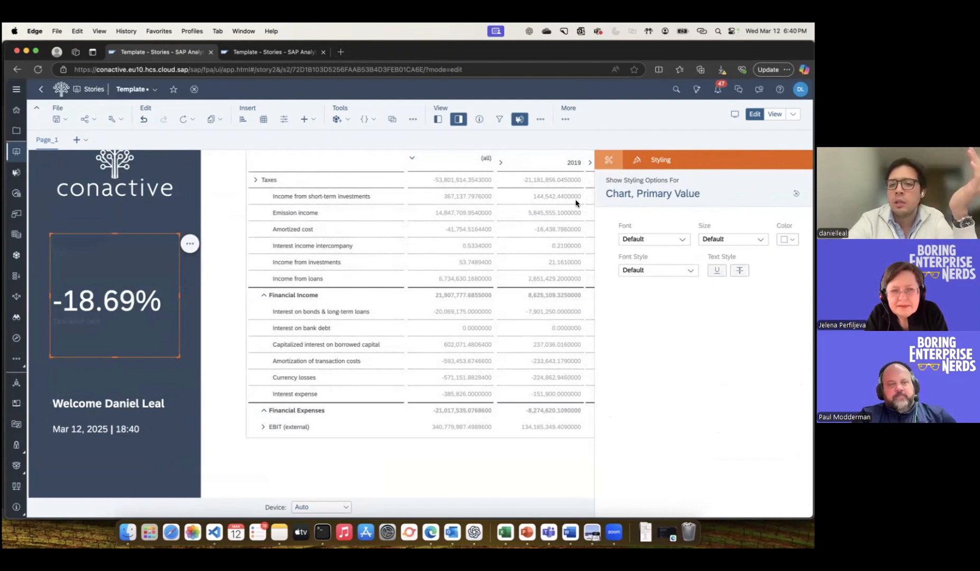
# - Hide the chart title of the Tax/NetProfit numeric point and show the page at full width
pyautogui.click(609, 161)
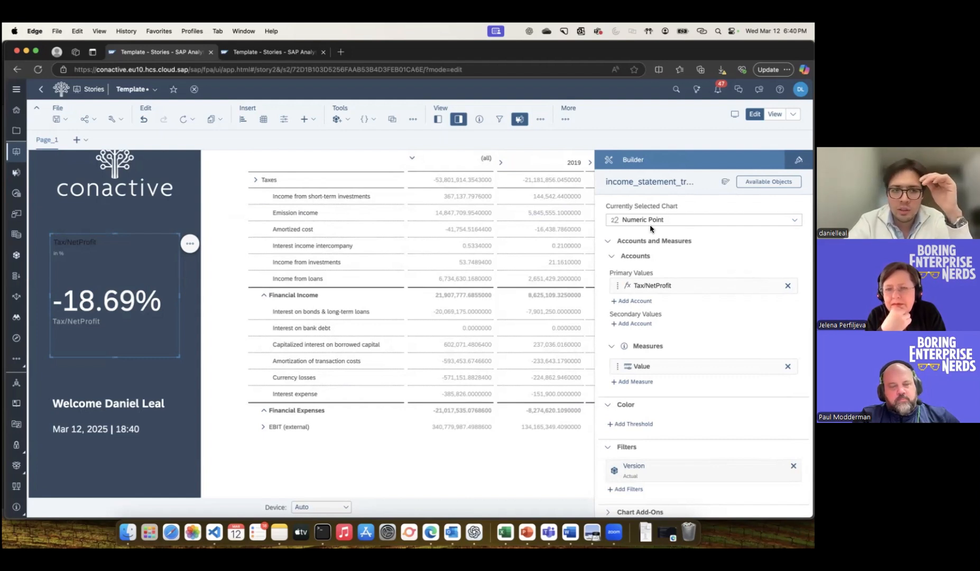
pyautogui.click(190, 243)
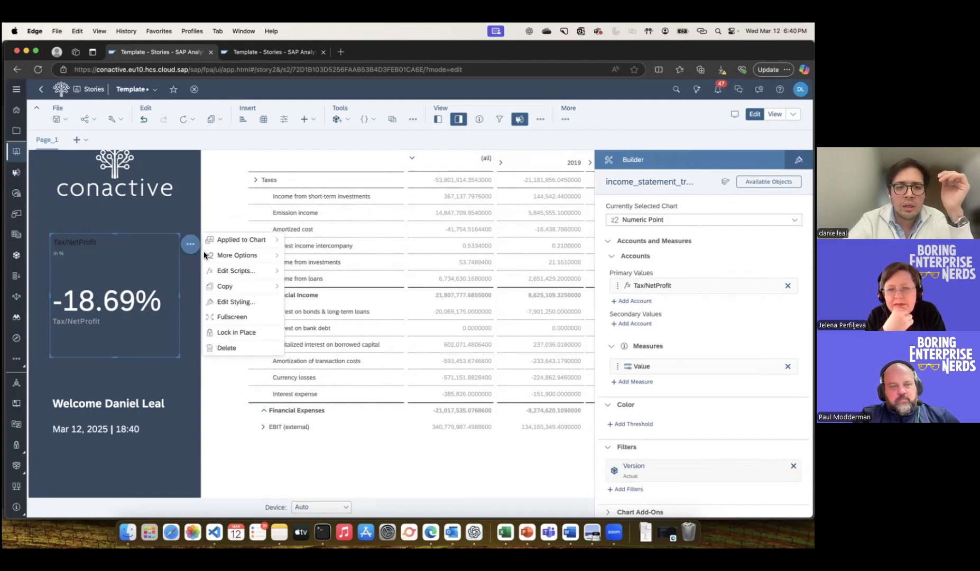
pyautogui.moveTo(235, 275)
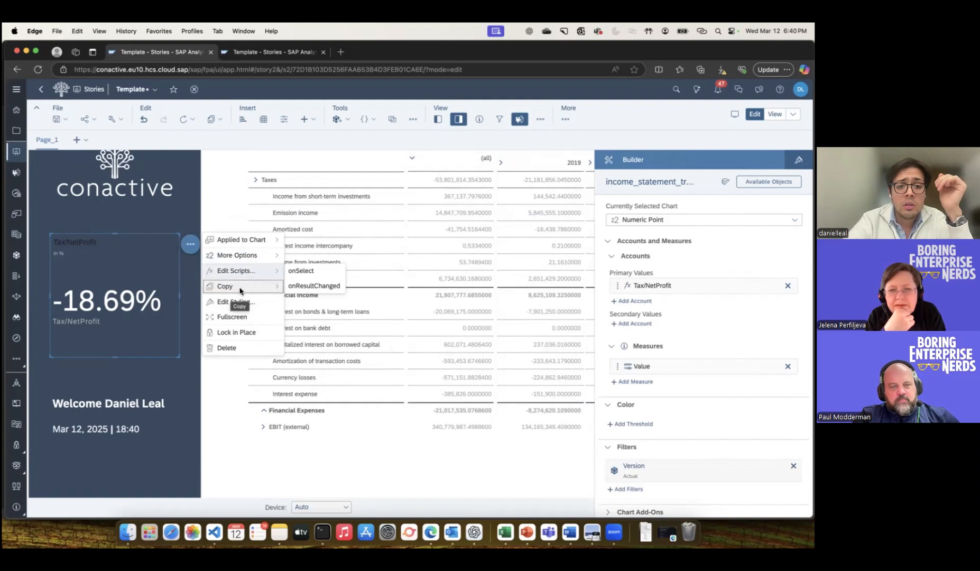
pyautogui.moveTo(253, 255)
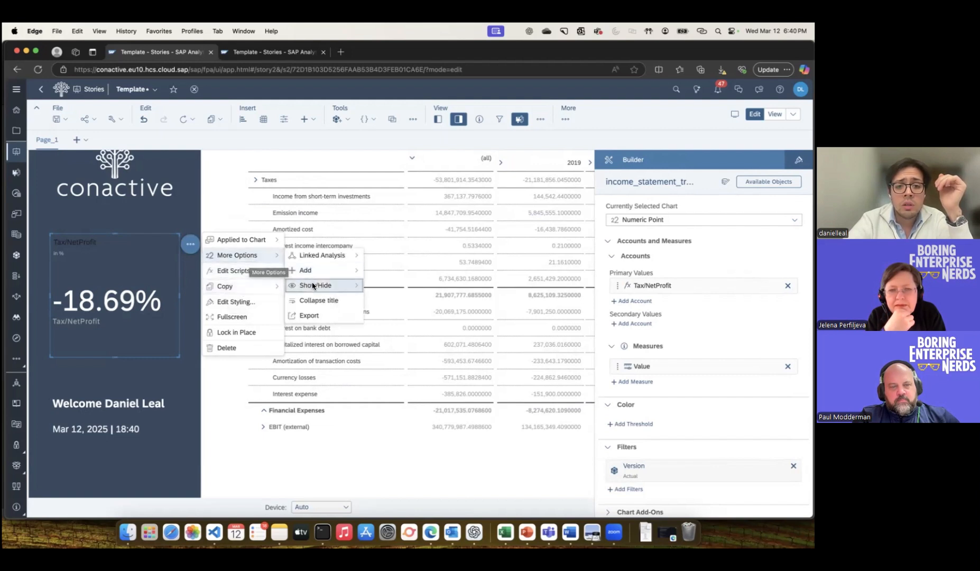
pyautogui.moveTo(313, 286)
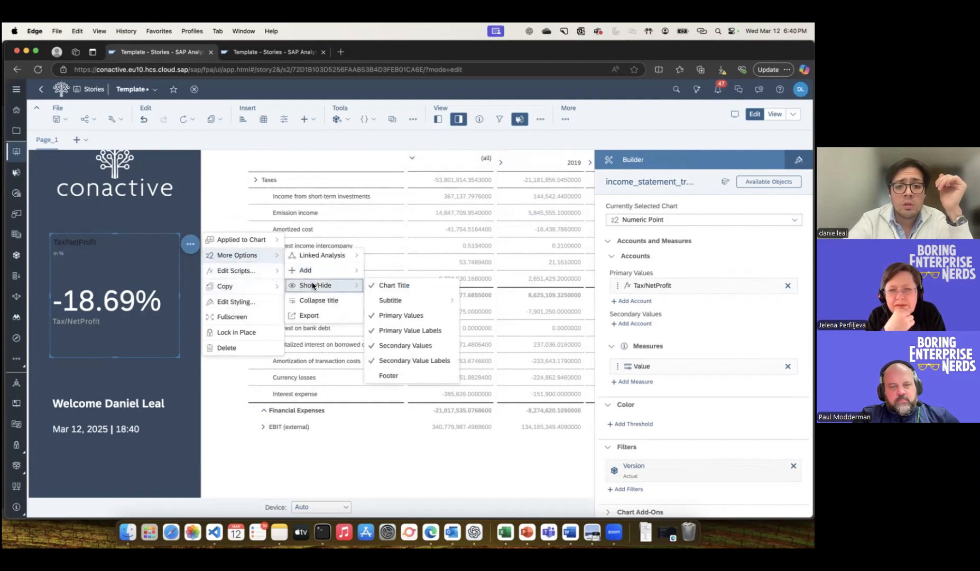
pyautogui.click(409, 283)
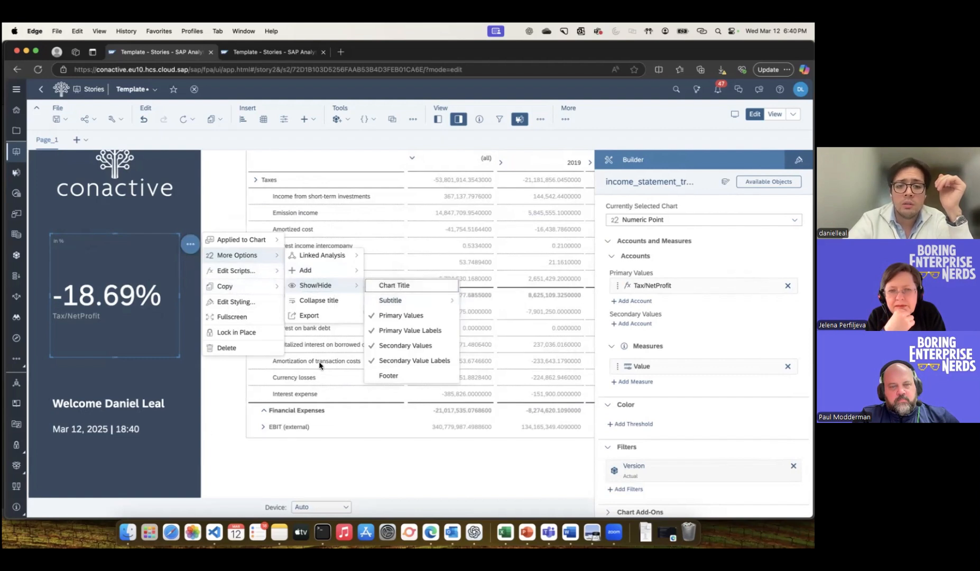
pyautogui.click(203, 413)
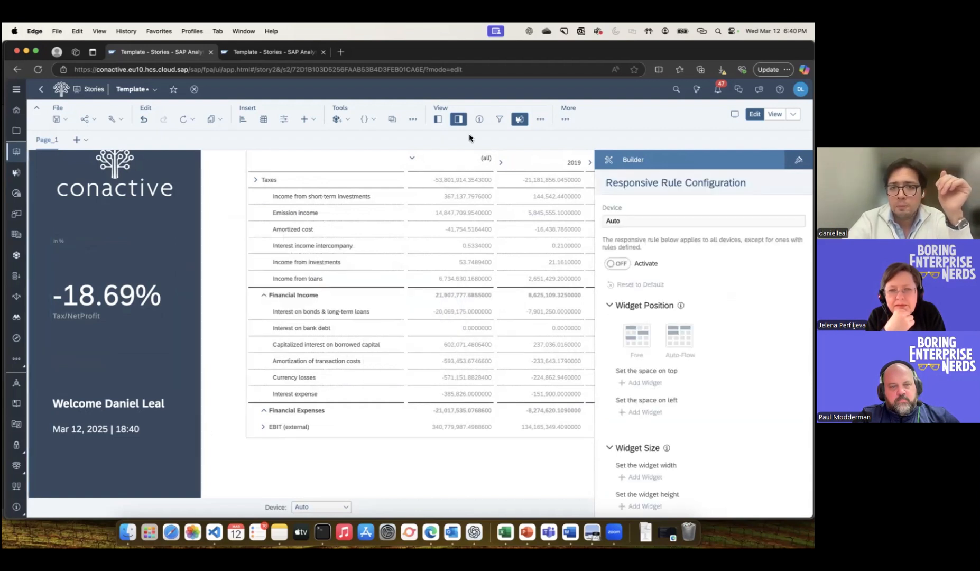
pyautogui.click(458, 122)
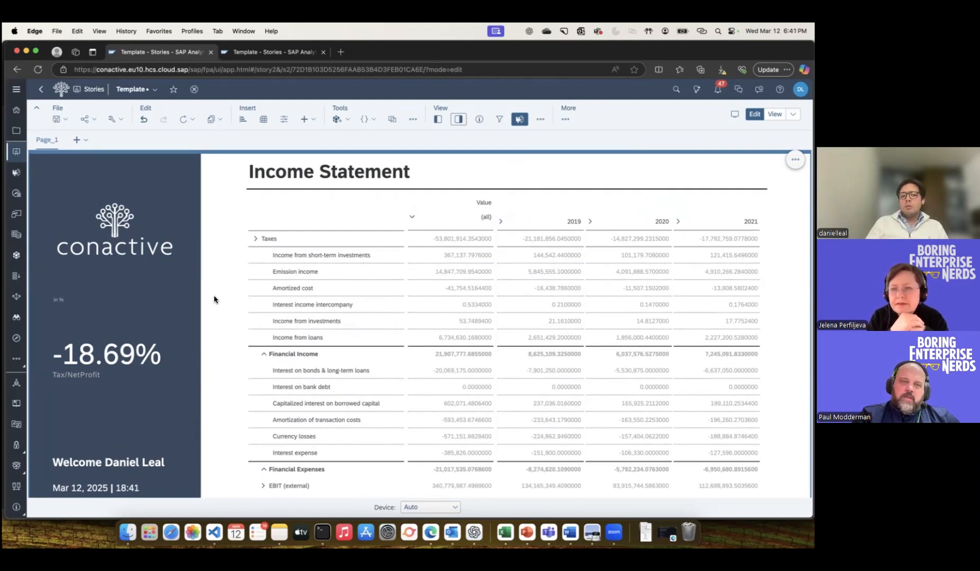
# - Insert a new chart below the income statement table with Net Profit as account and Value as measure
pyautogui.click(243, 121)
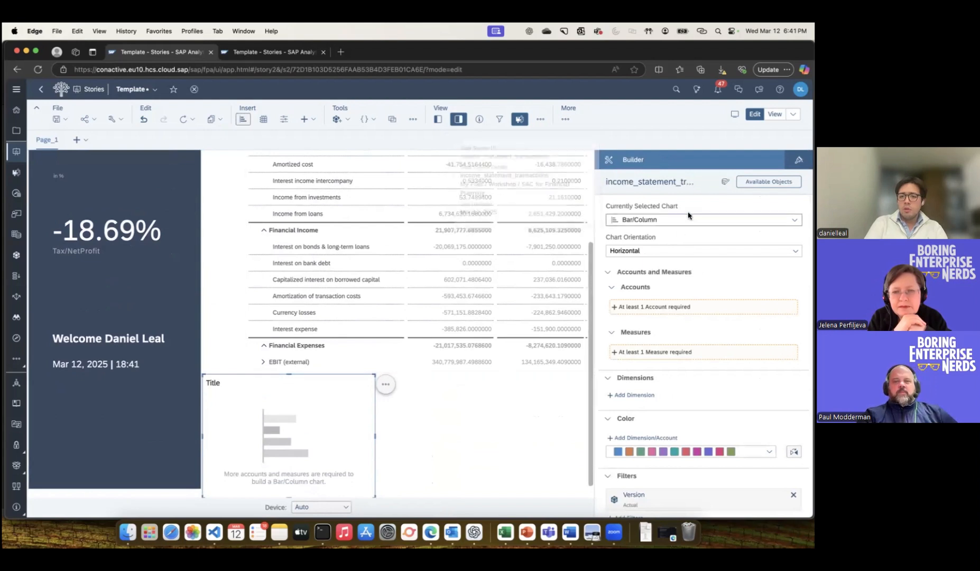
pyautogui.click(654, 306)
pyautogui.click(626, 329)
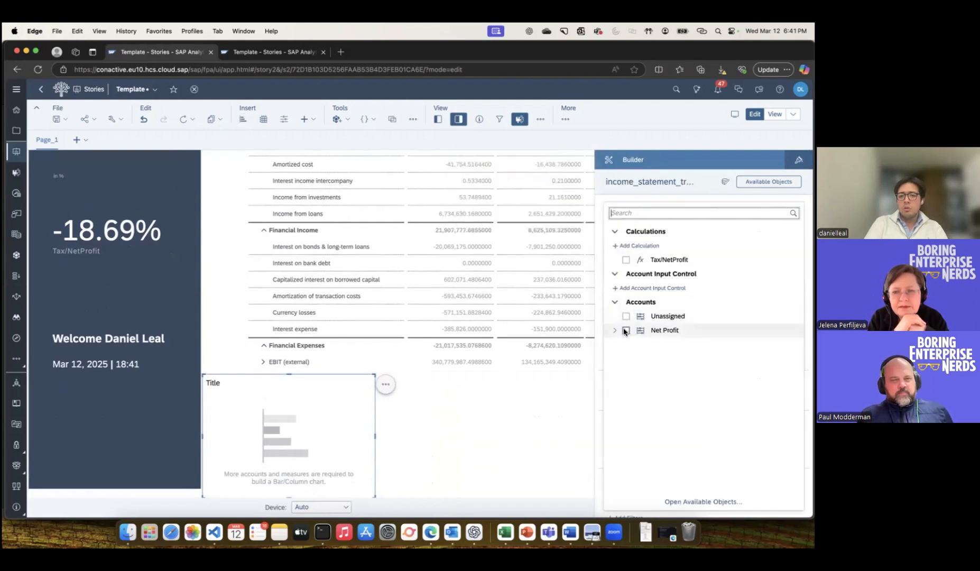
pyautogui.click(604, 285)
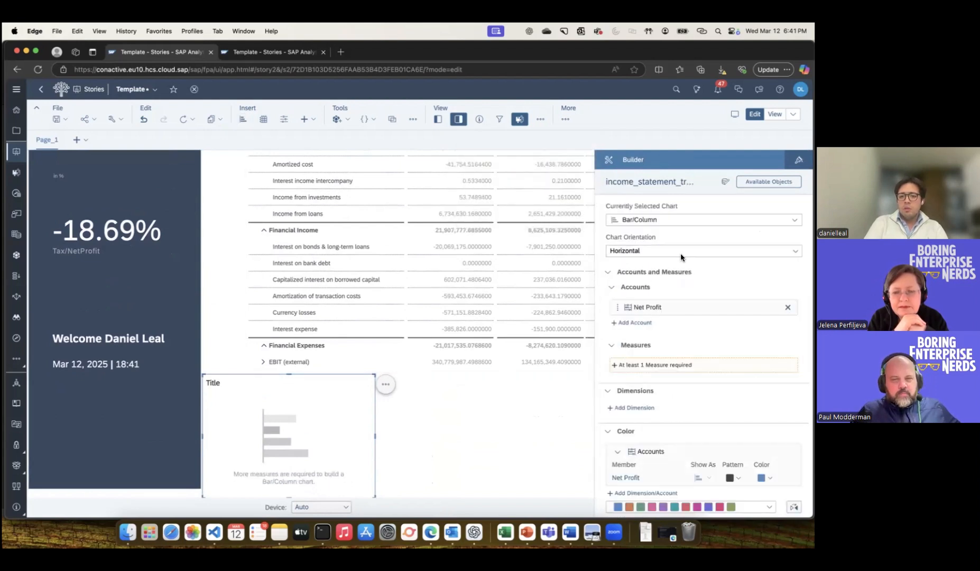
pyautogui.click(660, 368)
pyautogui.click(626, 303)
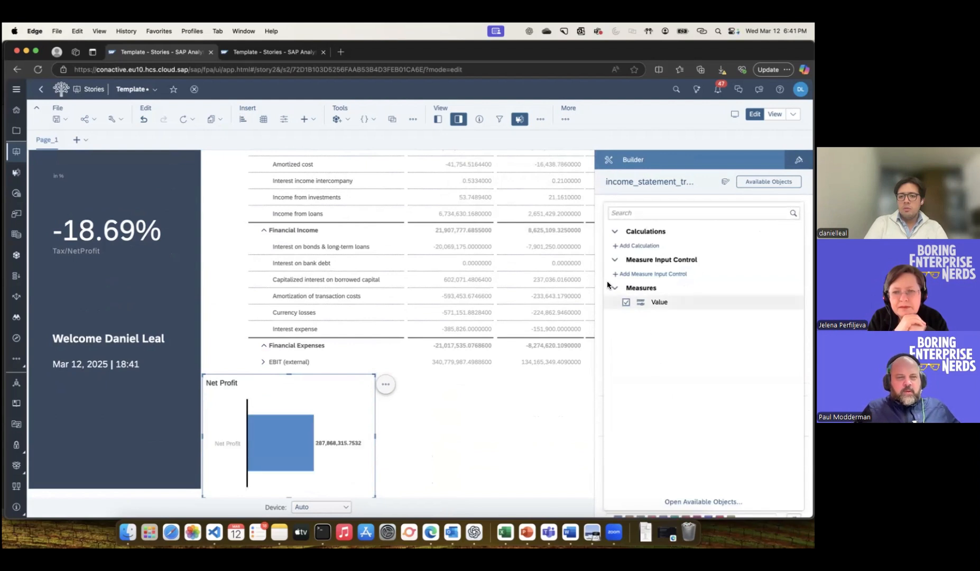
pyautogui.click(596, 266)
# - Change the Net Profit chart to a Line chart, leaving the right Y-axis without an account
pyautogui.click(663, 217)
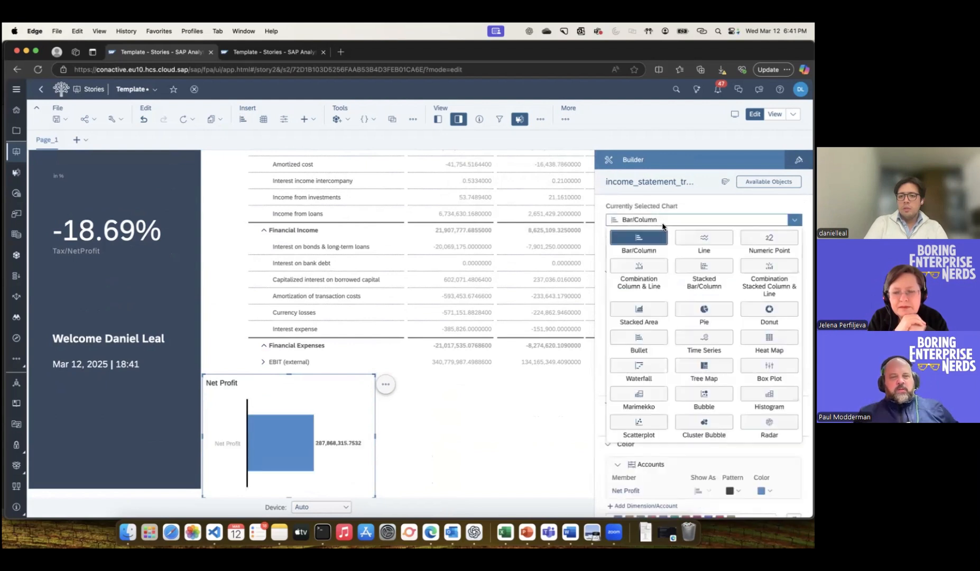
pyautogui.click(704, 239)
pyautogui.scroll(-2, 694, 287)
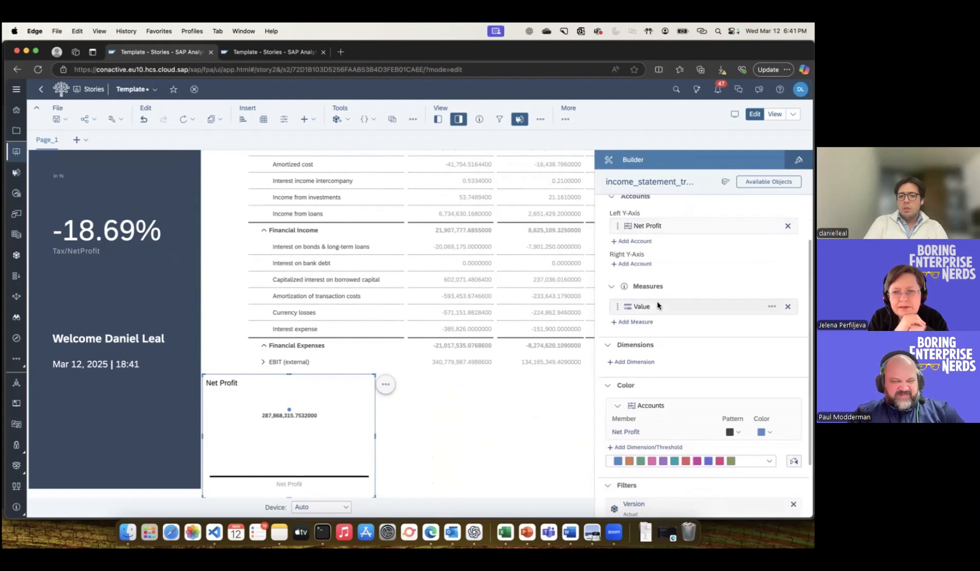
pyautogui.click(639, 263)
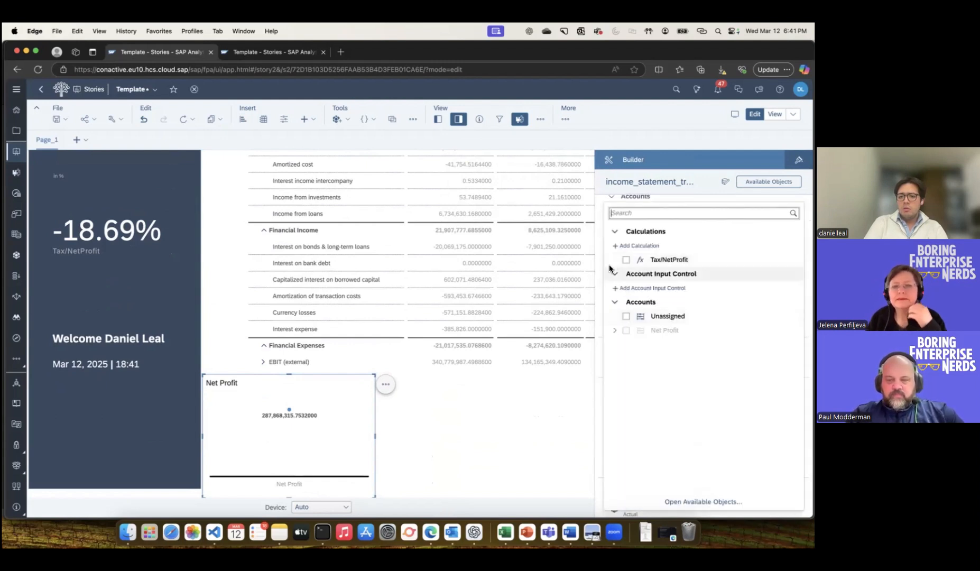
pyautogui.click(595, 254)
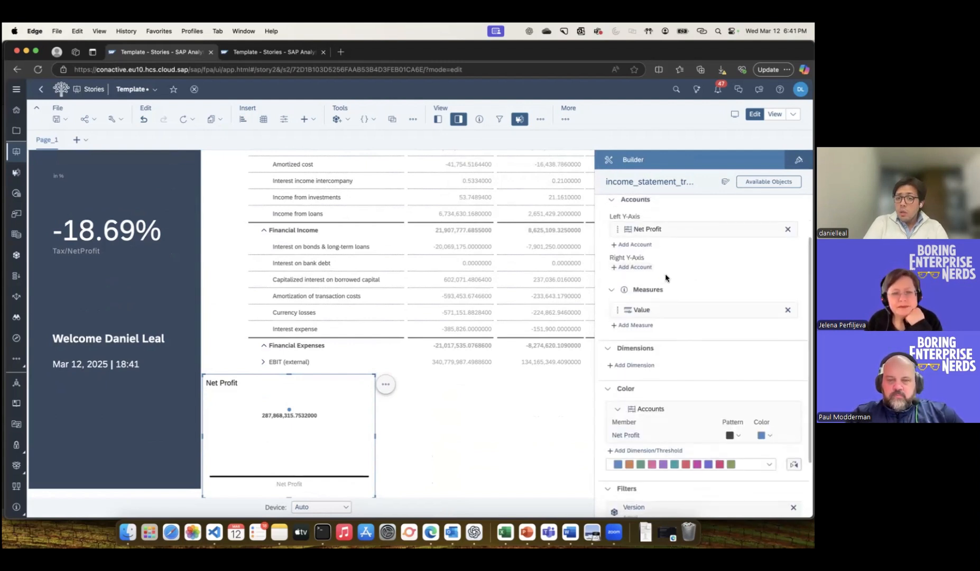
# - Add the Period dimension to the Net Profit line chart and drill it to Level 3
pyautogui.scroll(1, 665, 273)
pyautogui.scroll(-3, 665, 273)
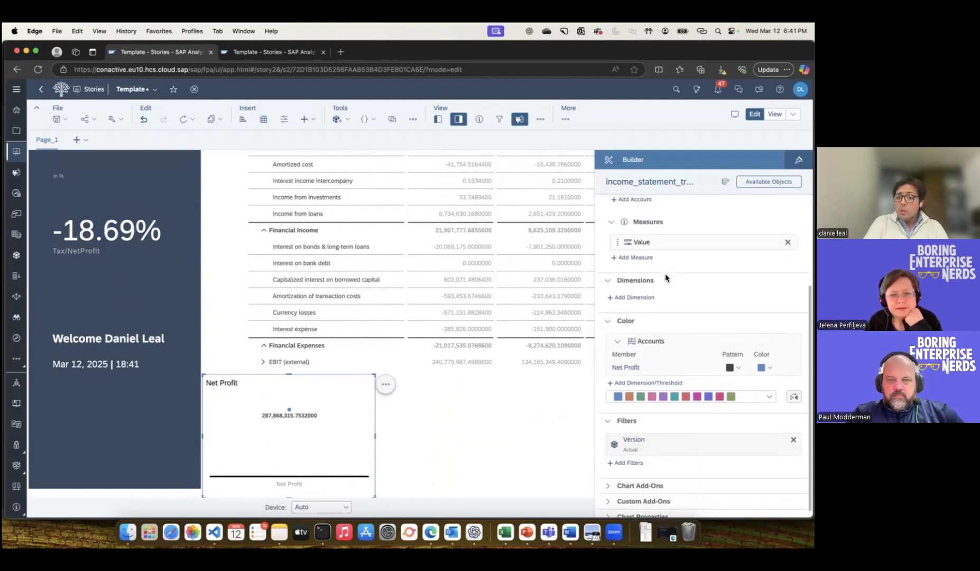
pyautogui.click(644, 288)
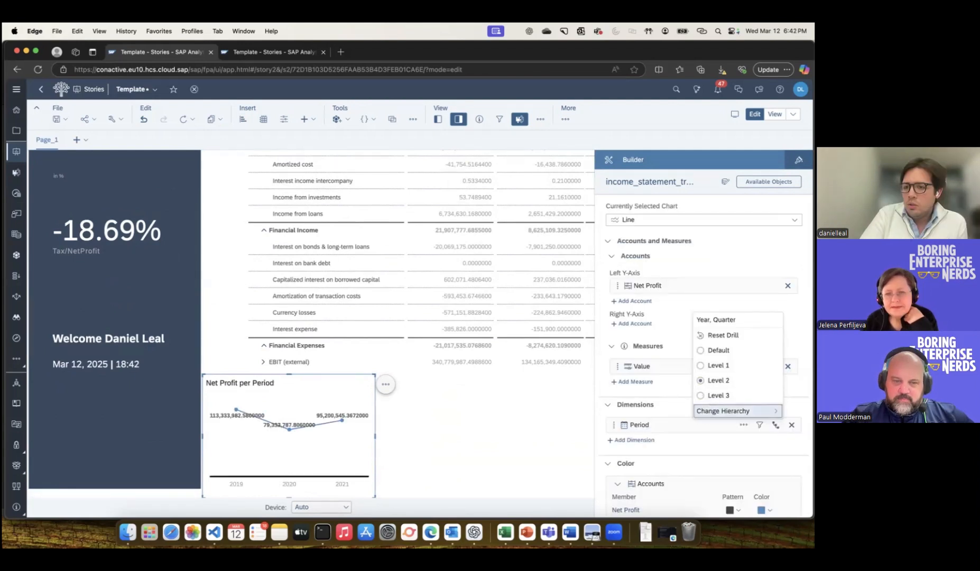
pyautogui.click(736, 411)
pyautogui.click(775, 425)
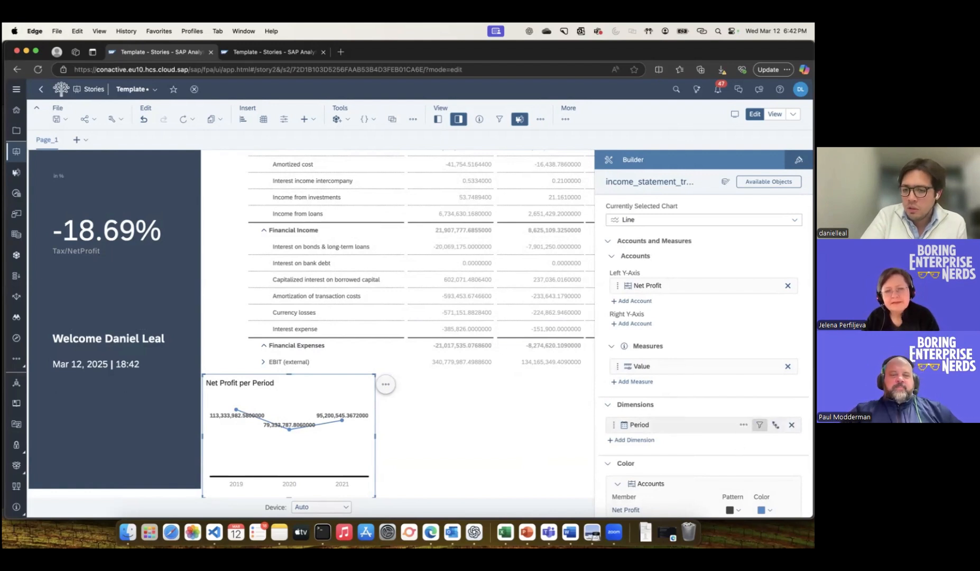
pyautogui.click(775, 425)
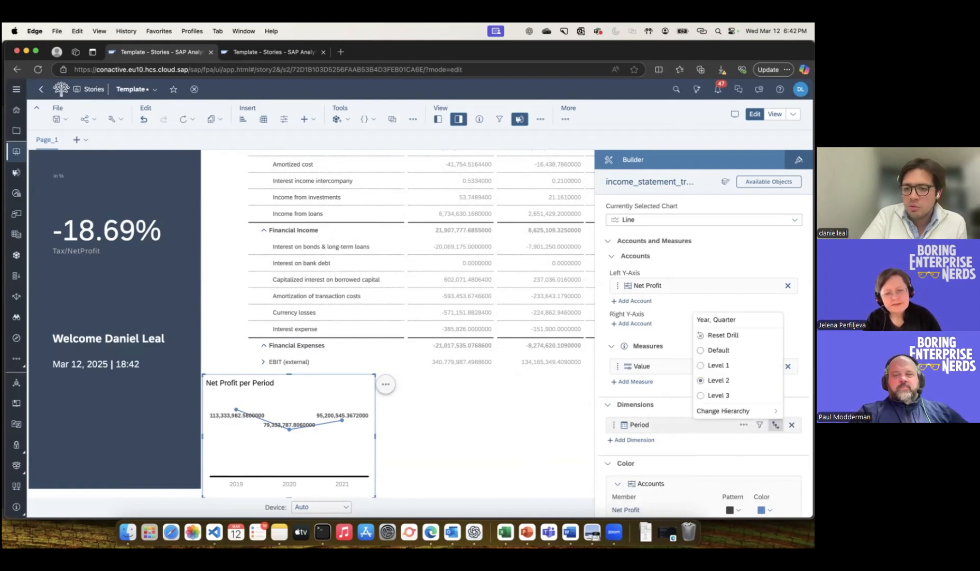
pyautogui.click(718, 395)
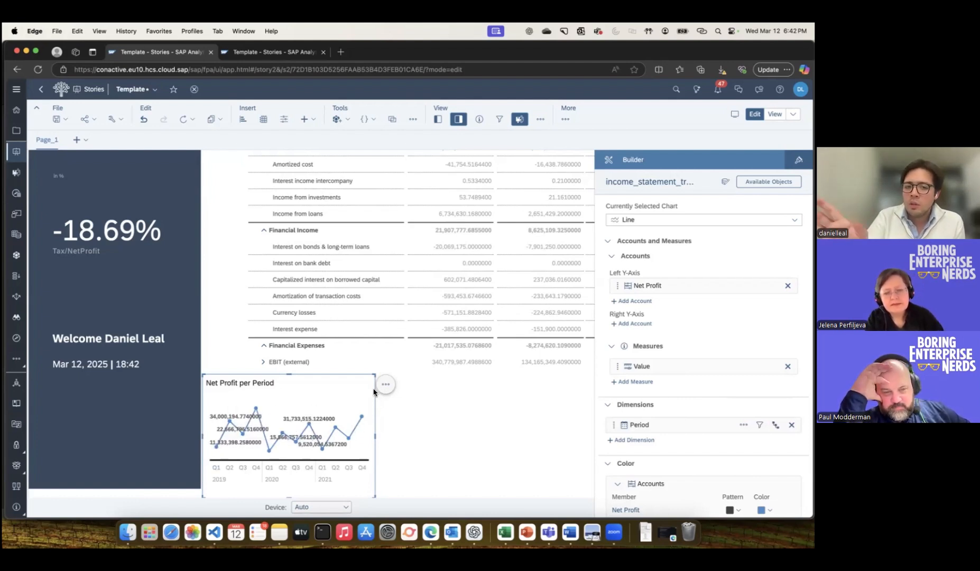
# - Show the story page at full width and save the Template story
pyautogui.scroll(2, 373, 392)
pyautogui.scroll(3, 373, 392)
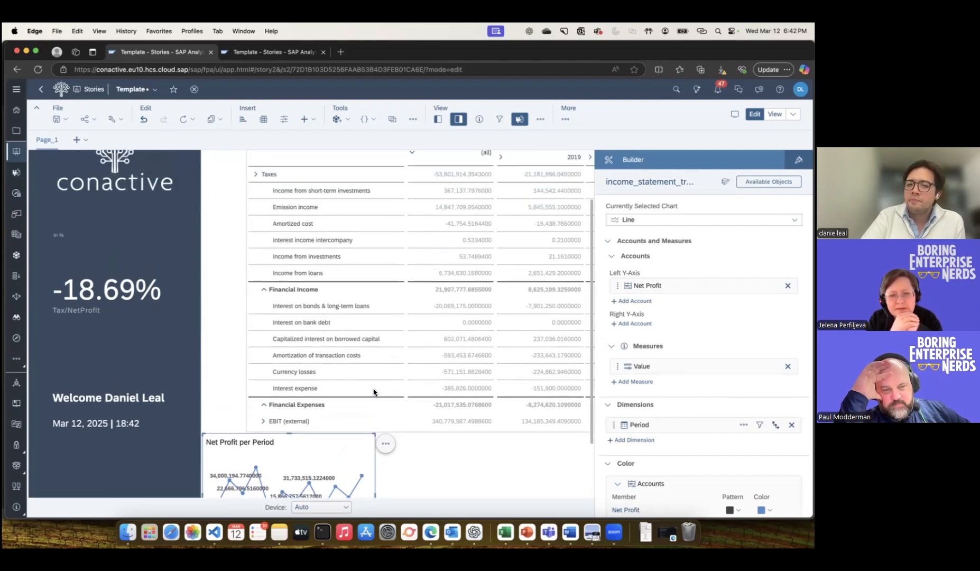
pyautogui.click(459, 119)
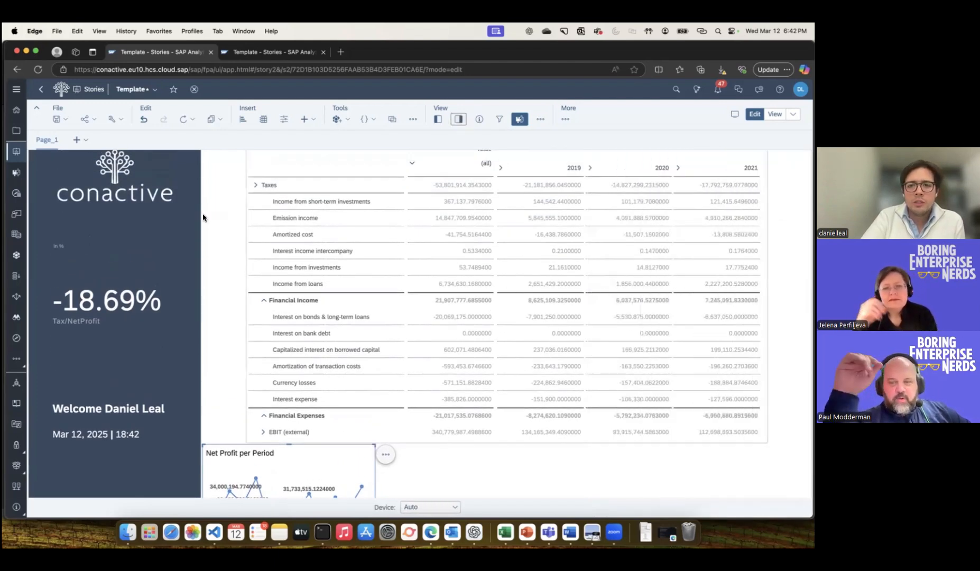
pyautogui.scroll(3, 202, 228)
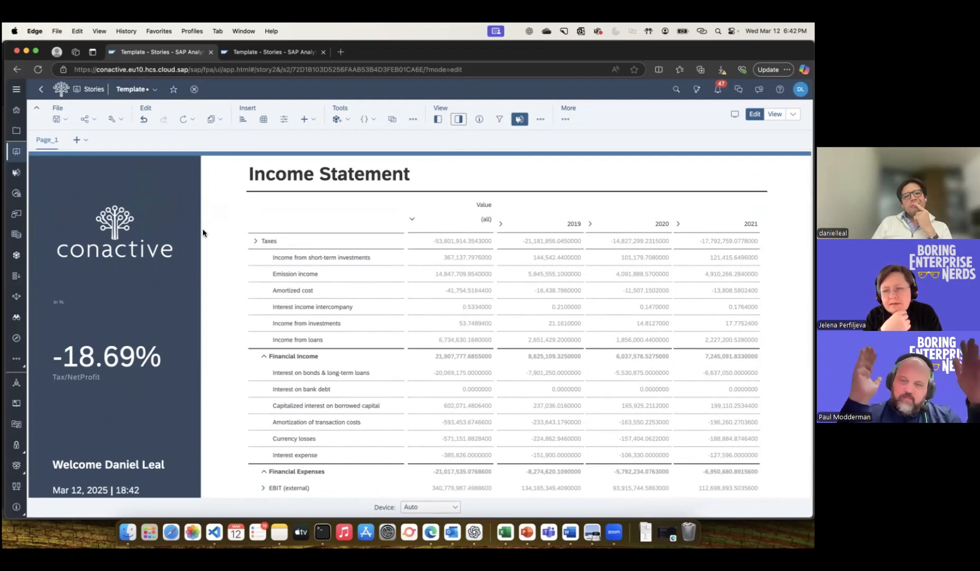
pyautogui.click(52, 119)
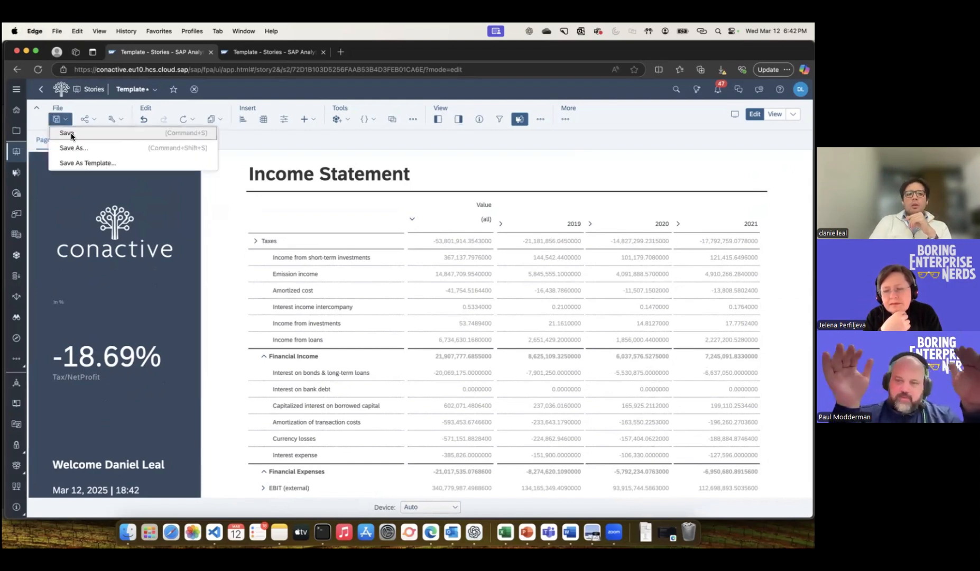
pyautogui.click(71, 137)
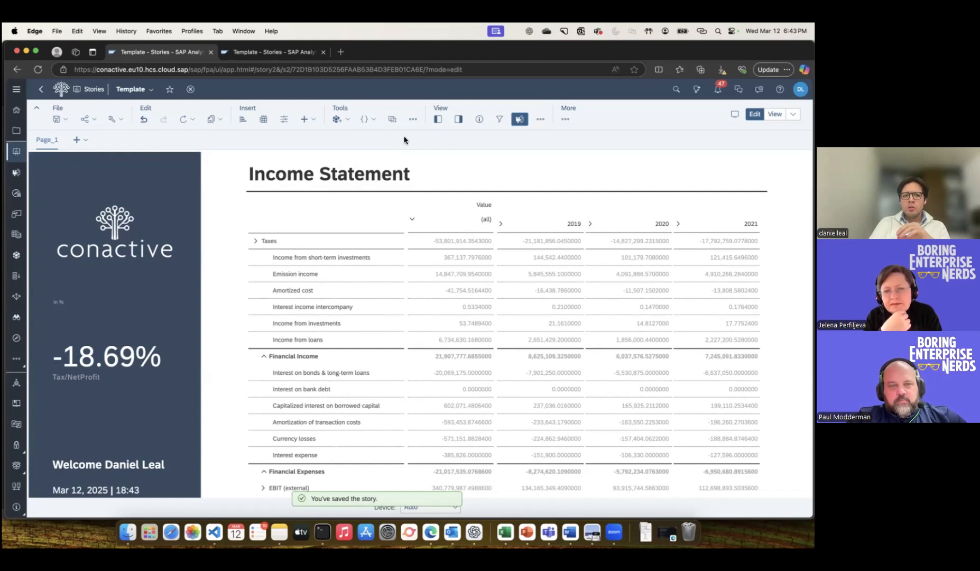
# - Open the income_statement_transactions model from the files and inspect the Formula column of its Account dimension
pyautogui.click(457, 119)
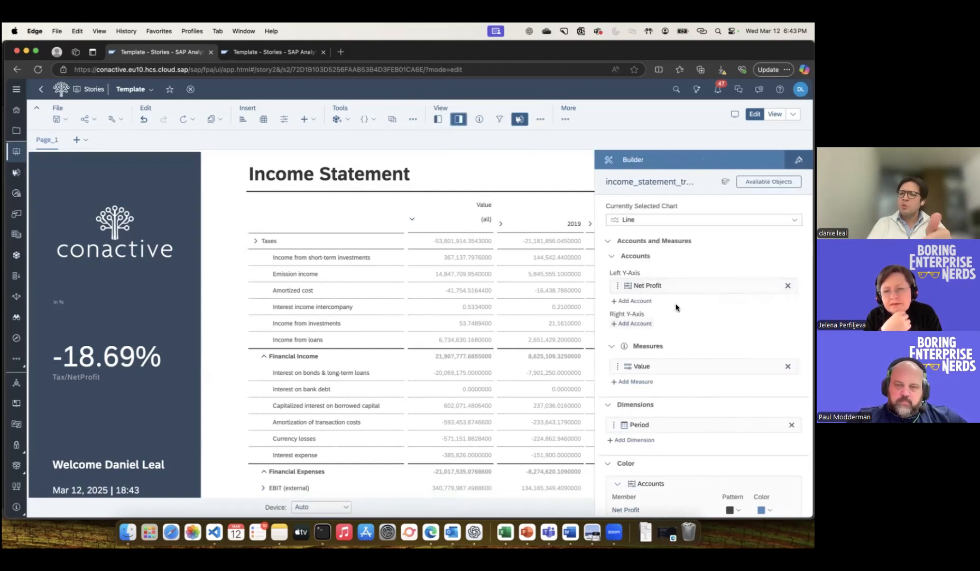
pyautogui.scroll(-1, 679, 313)
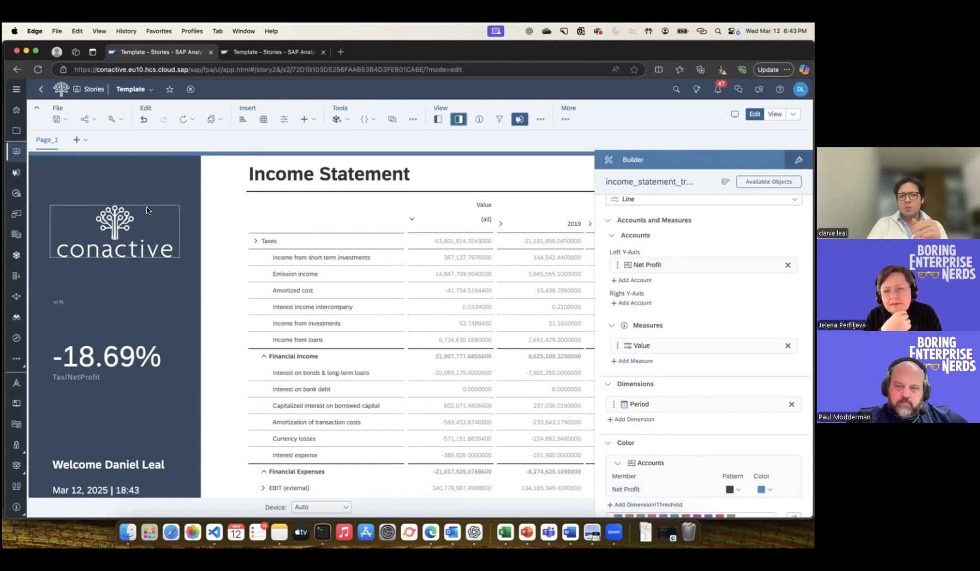
pyautogui.click(16, 130)
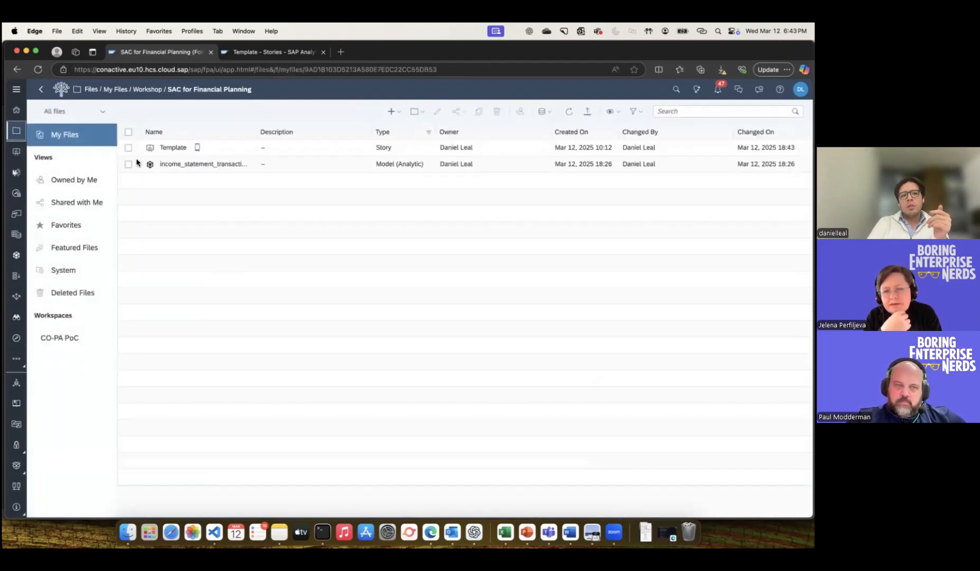
pyautogui.click(165, 165)
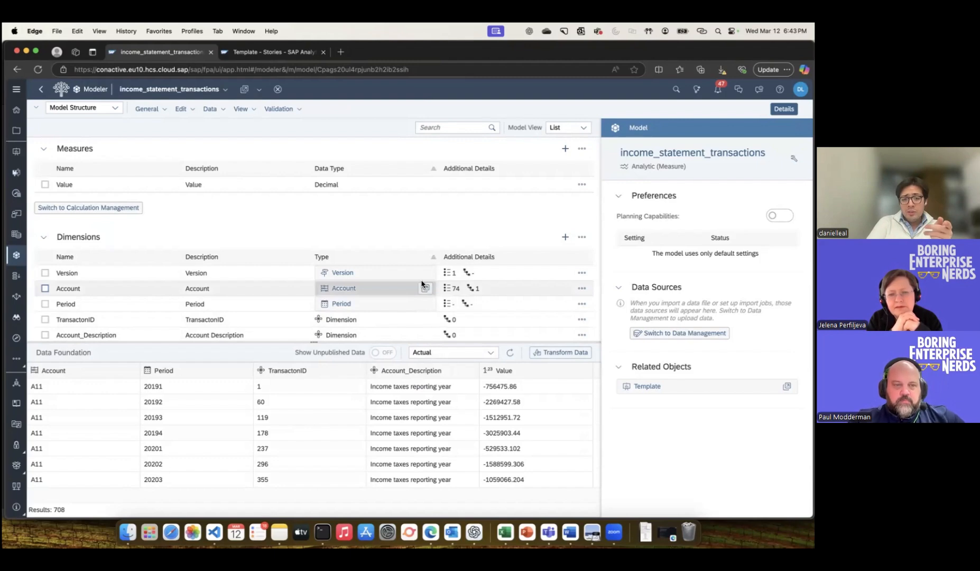
pyautogui.click(423, 288)
pyautogui.click(250, 239)
pyautogui.click(289, 249)
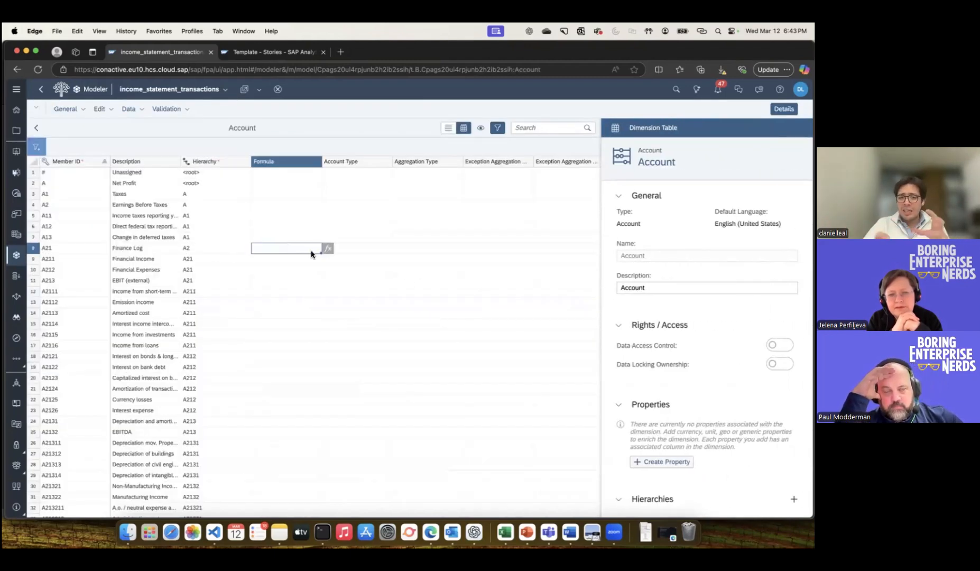
# - Return to the model structure and inspect the TransactonID column in the data foundation
pyautogui.click(36, 128)
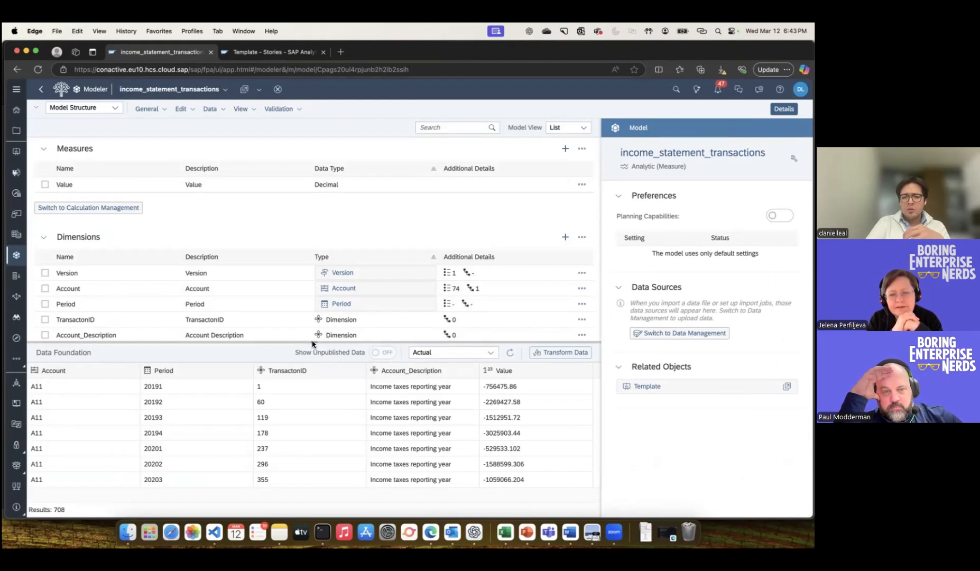
pyautogui.scroll(-5, 297, 400)
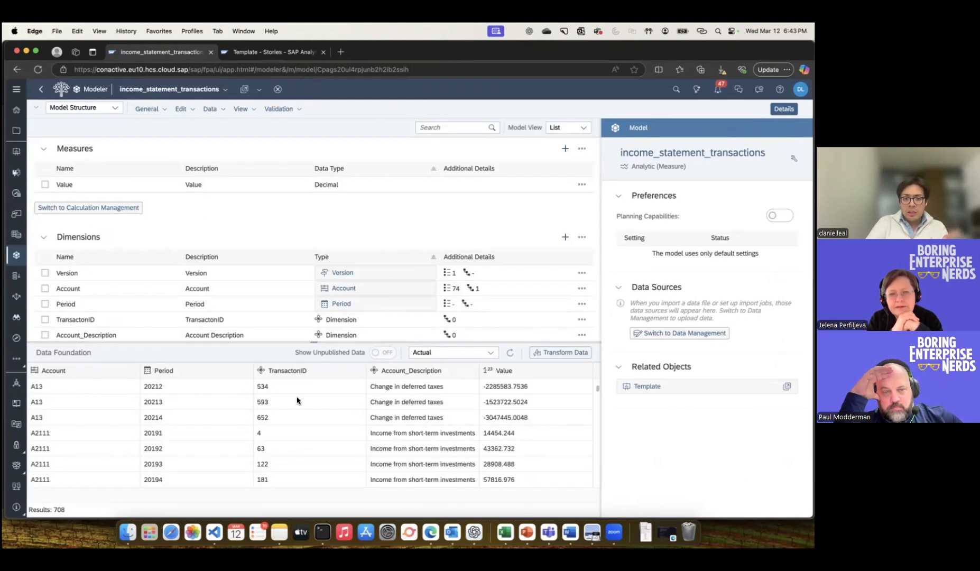
pyautogui.click(297, 400)
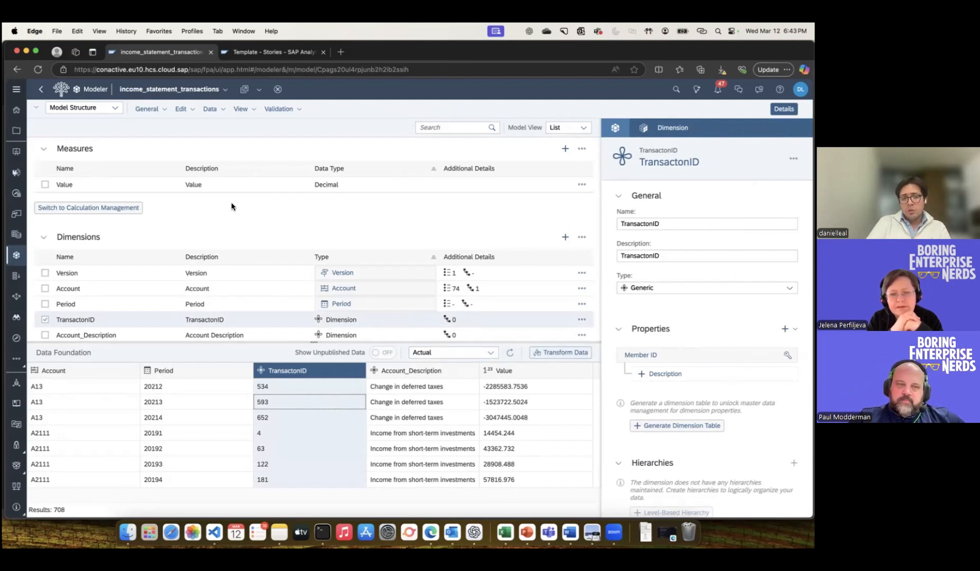
# - Try adding a calculated measure to the model, and discard the changes when returning to the files
pyautogui.click(109, 107)
pyautogui.click(94, 137)
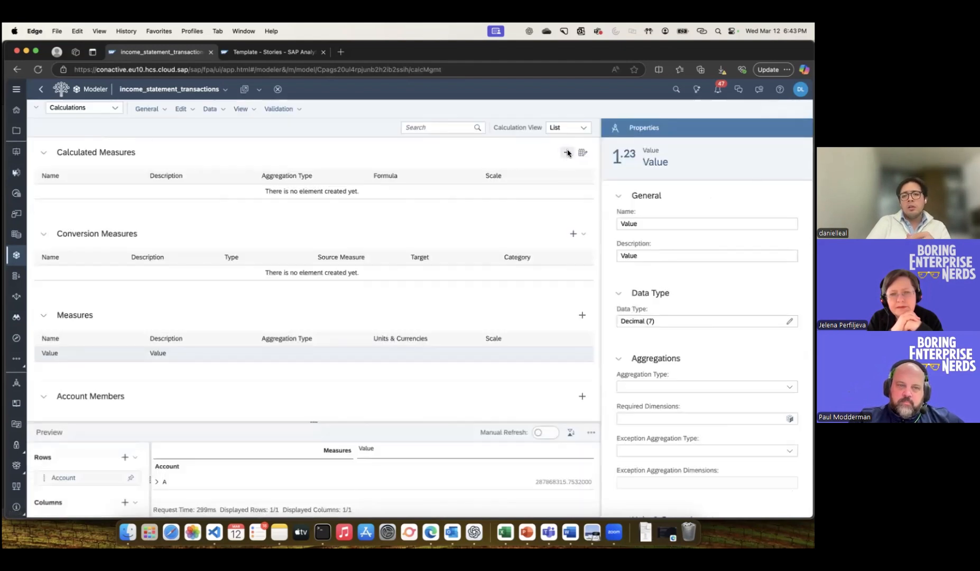
pyautogui.click(567, 153)
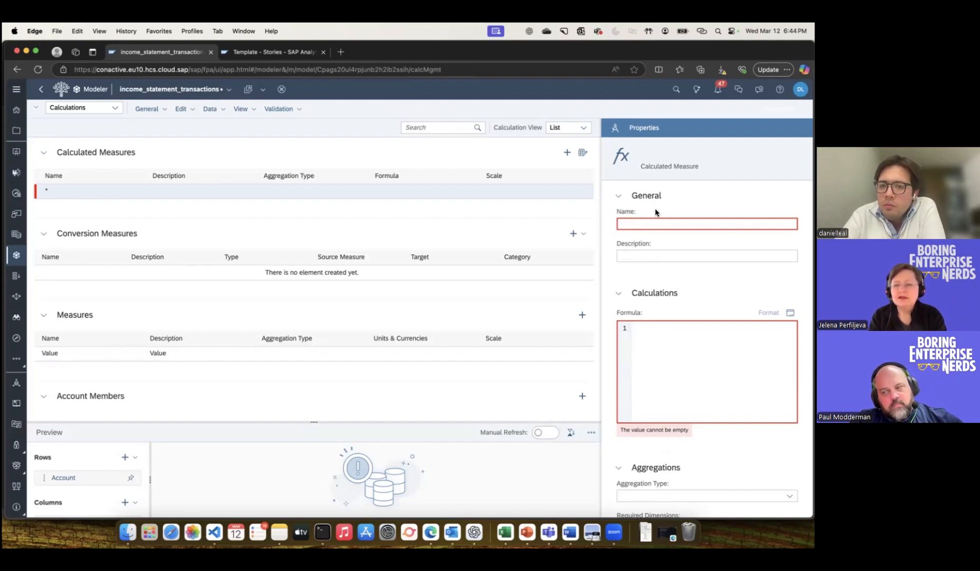
pyautogui.click(105, 108)
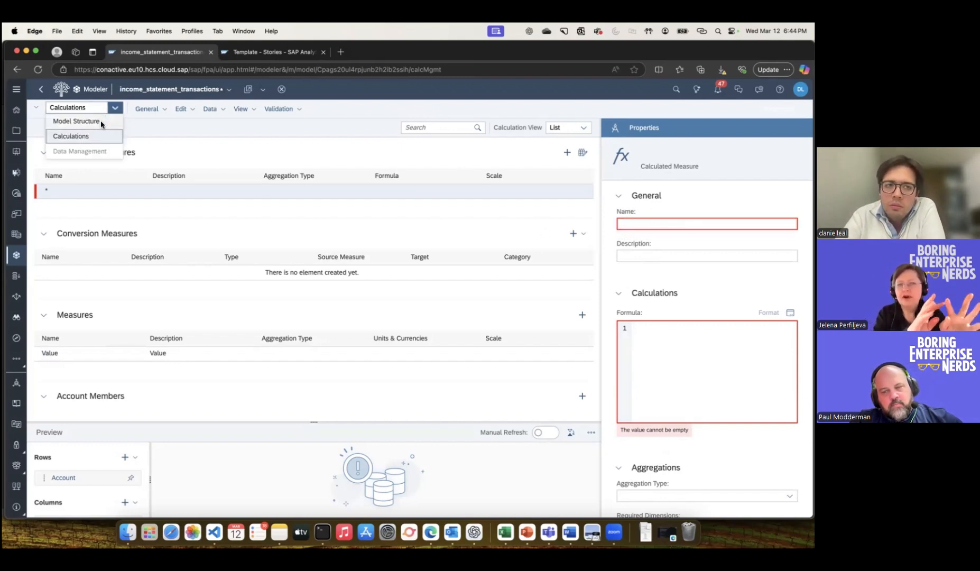
pyautogui.click(77, 121)
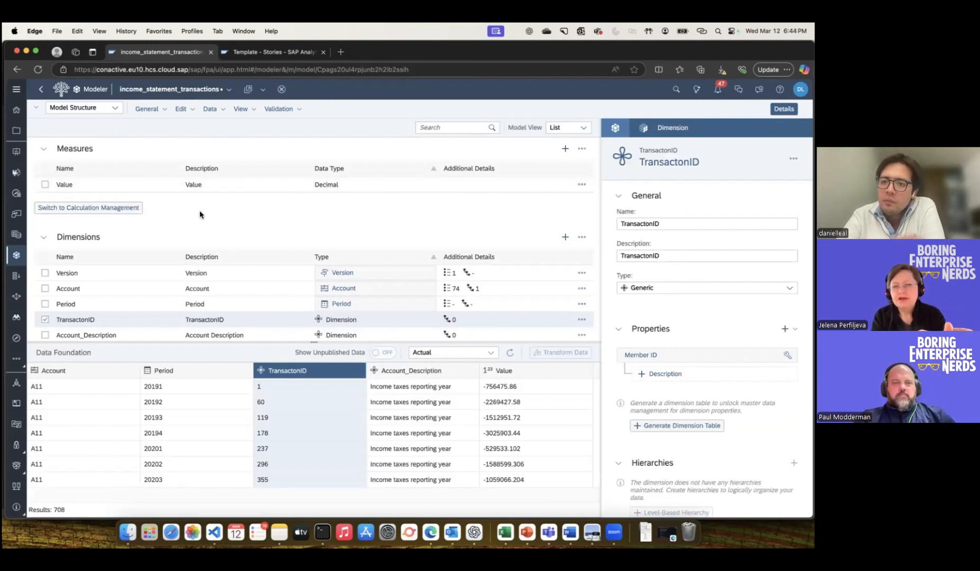
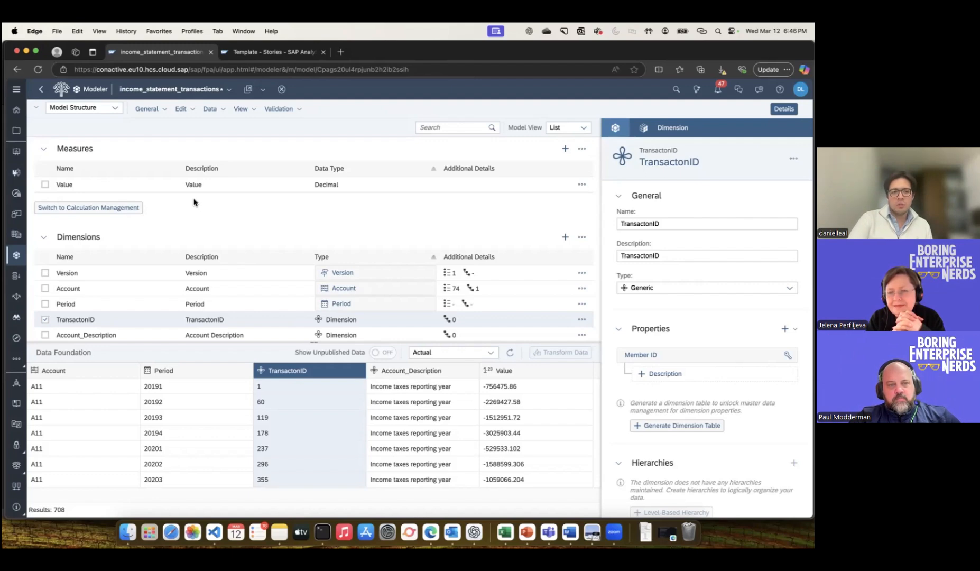
pyautogui.click(41, 89)
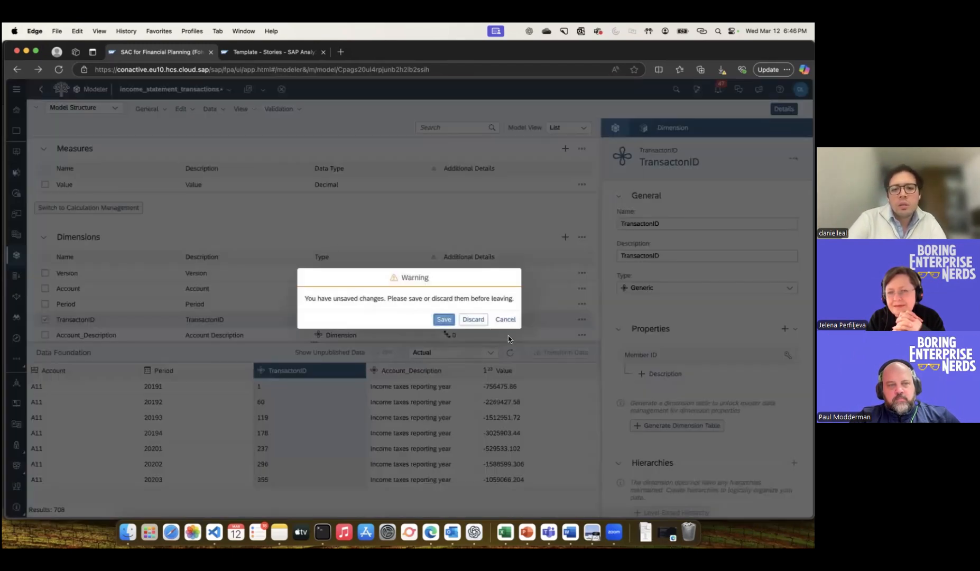
pyautogui.click(468, 320)
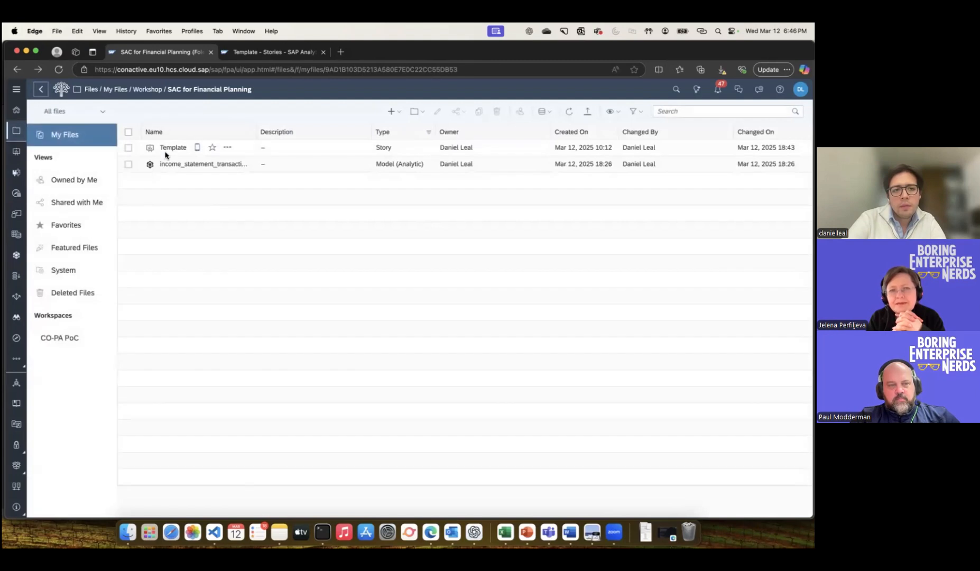
# - Reopen the Template story for editing and delete the Net Profit per Period chart below the table
pyautogui.click(165, 148)
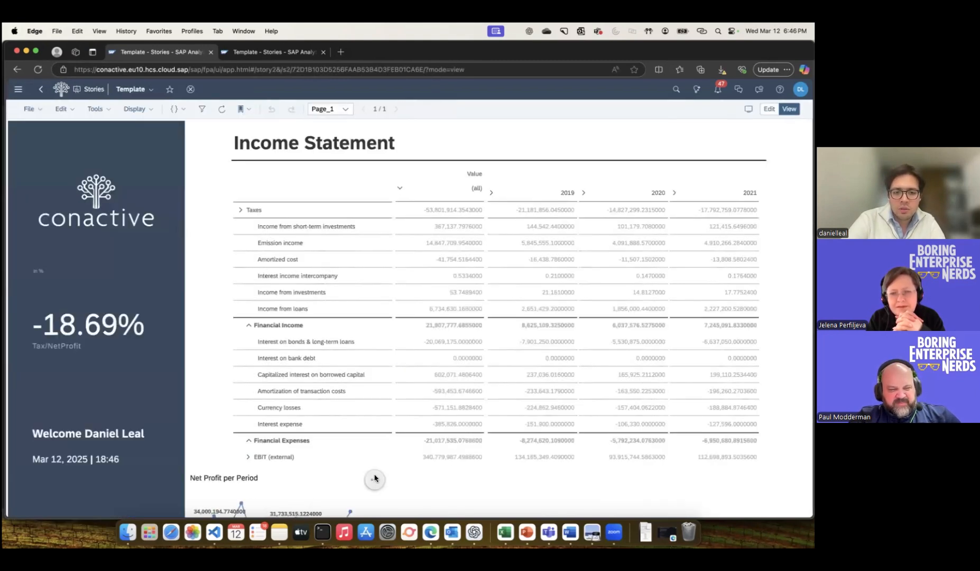
pyautogui.click(769, 109)
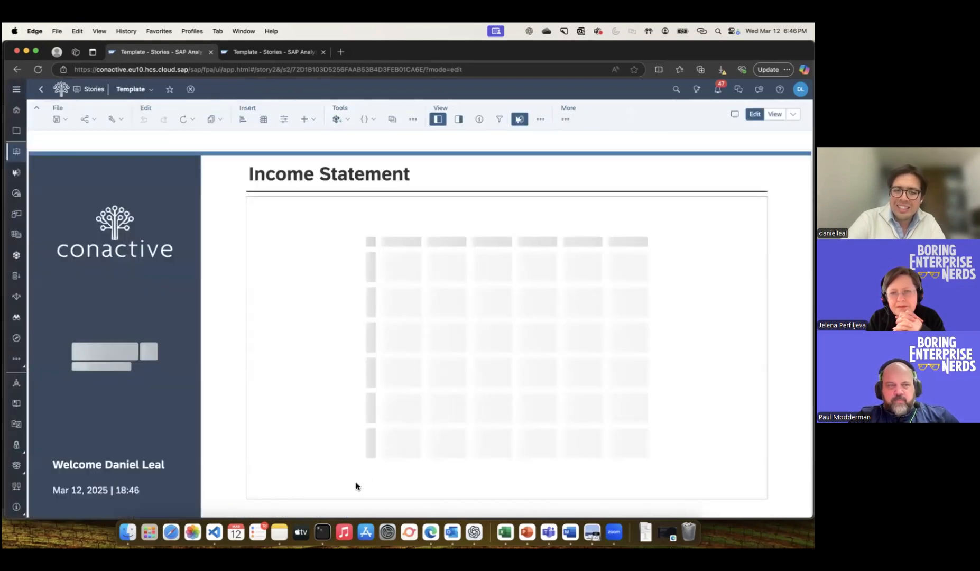
pyautogui.scroll(-3, 356, 465)
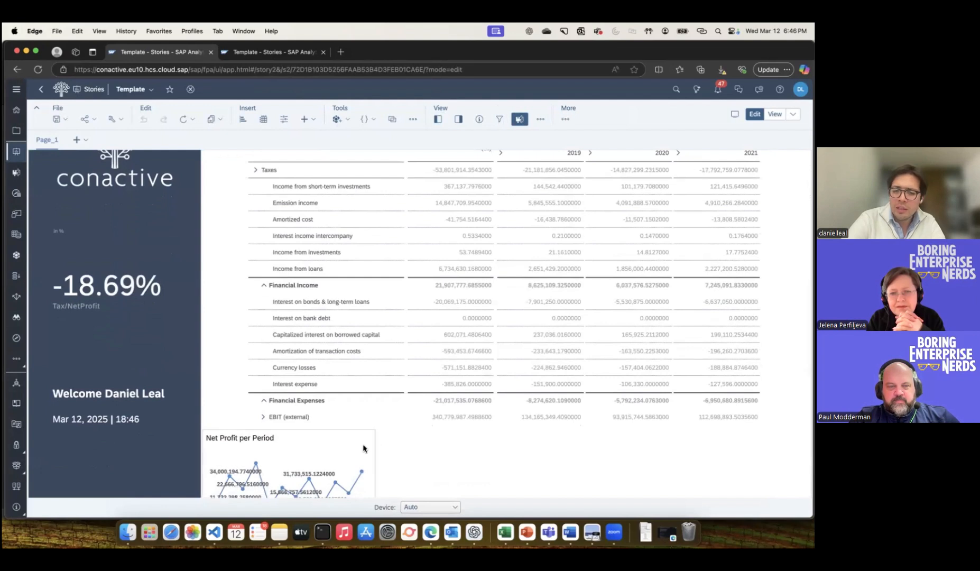
pyautogui.click(385, 439)
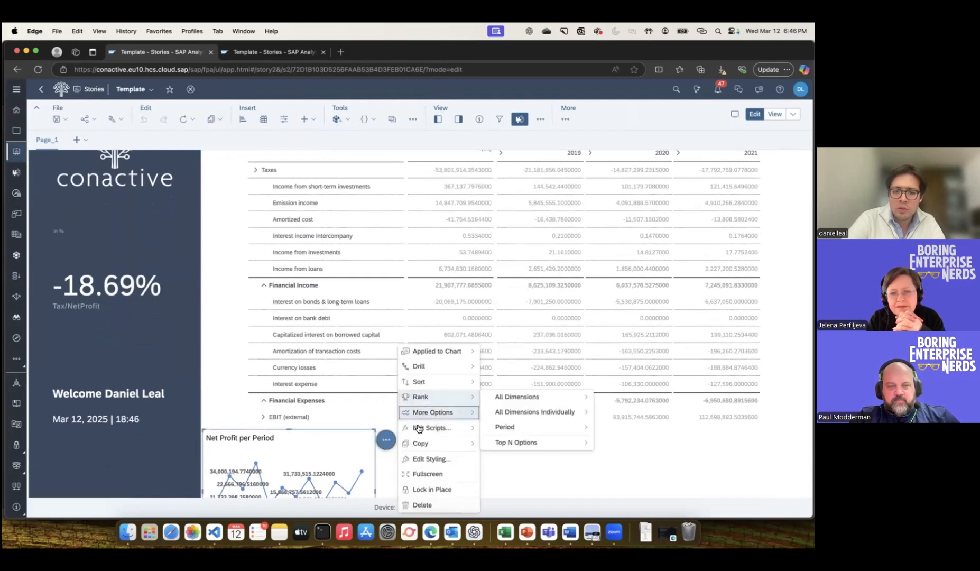
pyautogui.click(420, 504)
pyautogui.scroll(3, 402, 475)
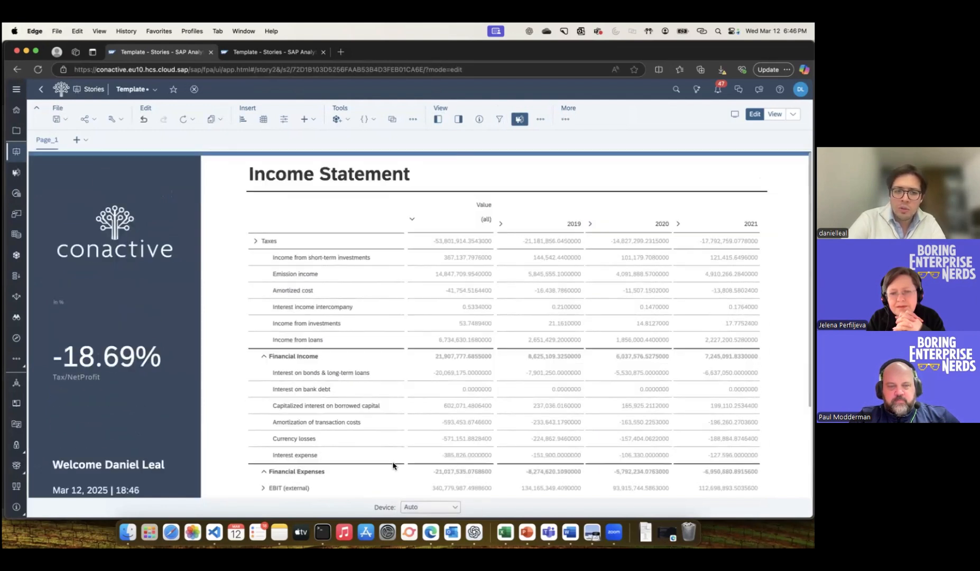
# - Save the Template story and open it in view mode to check the income statement down to Net Profit
pyautogui.click(775, 114)
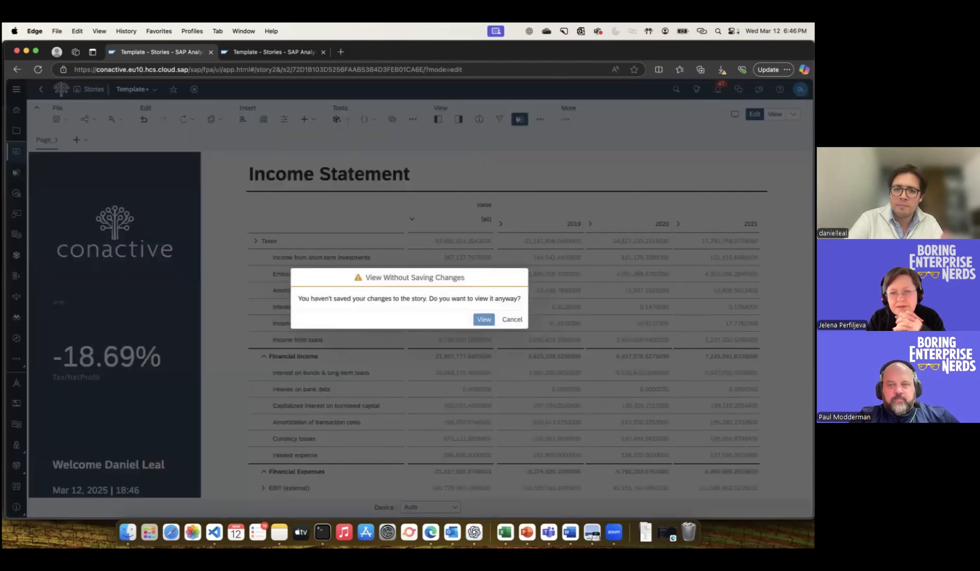
pyautogui.click(508, 319)
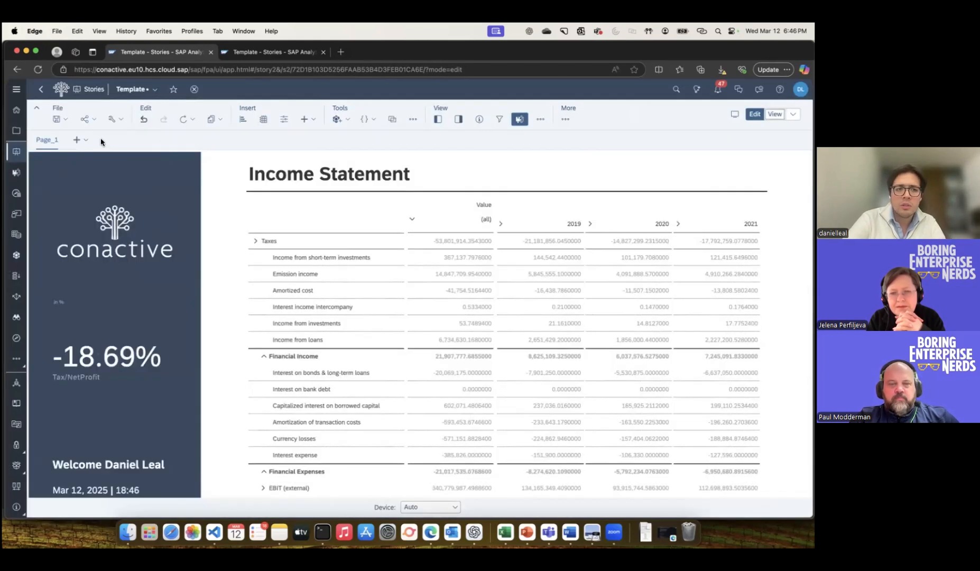
pyautogui.click(60, 119)
pyautogui.click(66, 132)
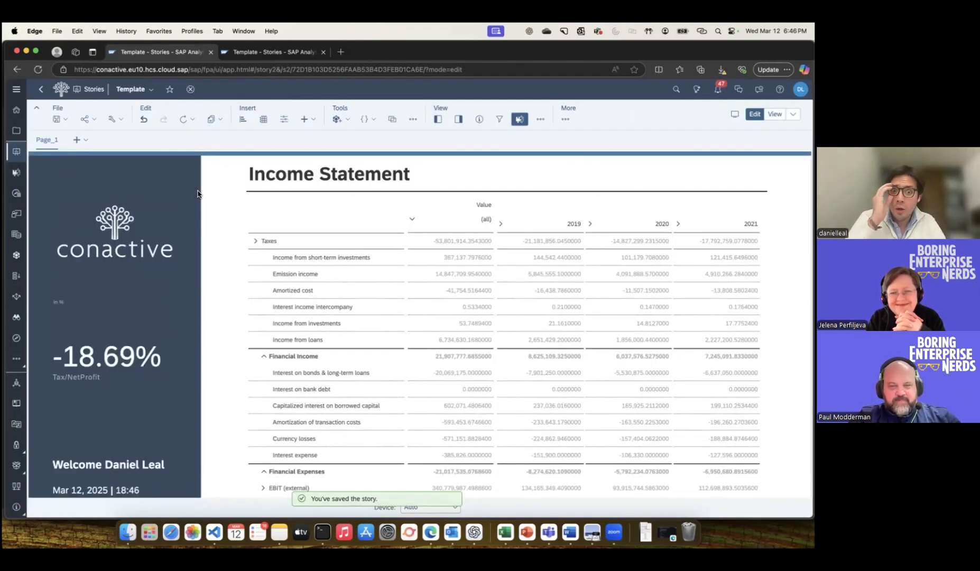
pyautogui.click(775, 114)
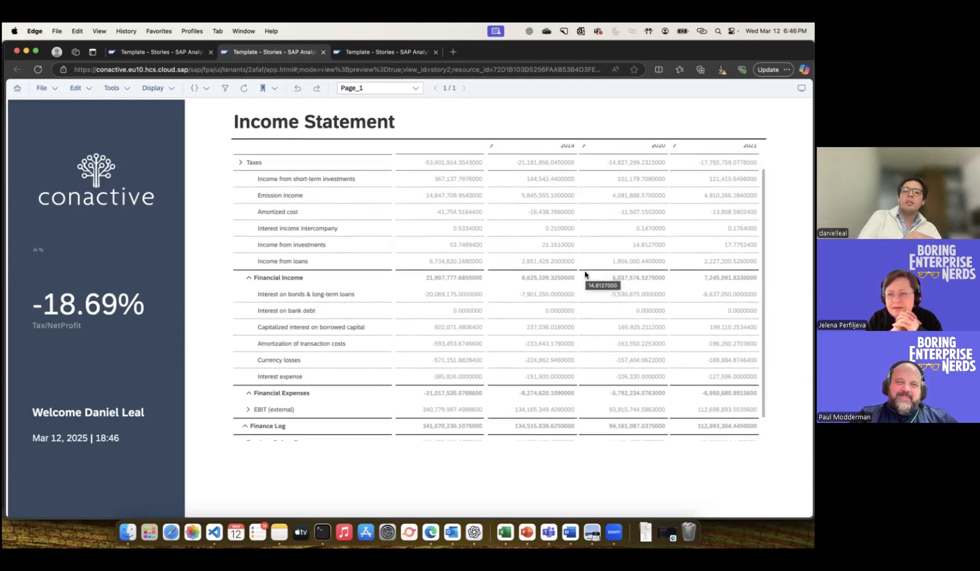
pyautogui.scroll(-3, 585, 274)
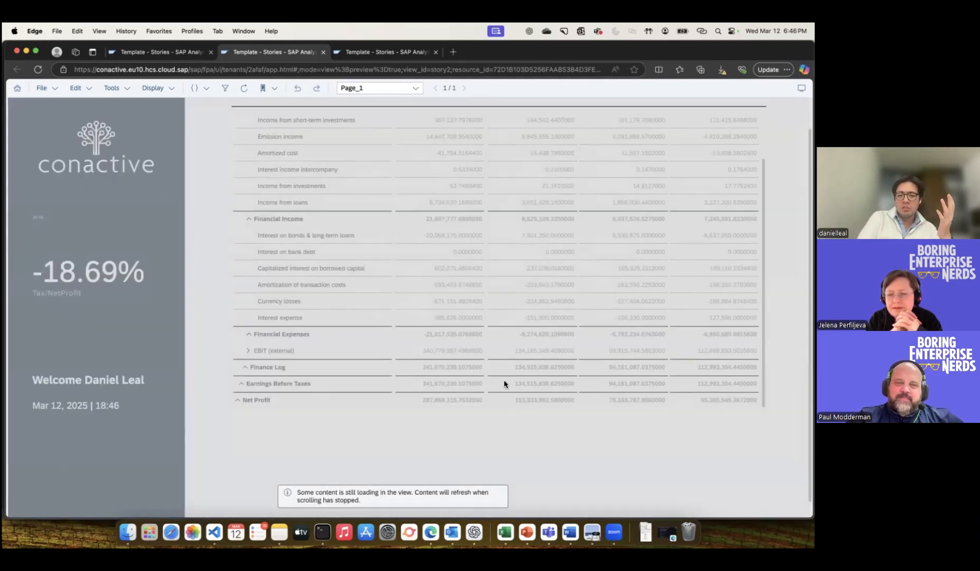
# - Return to the editable Template story and set the sidebar Tax/NetProfit figure's decimal places to 0
pyautogui.scroll(3, 492, 344)
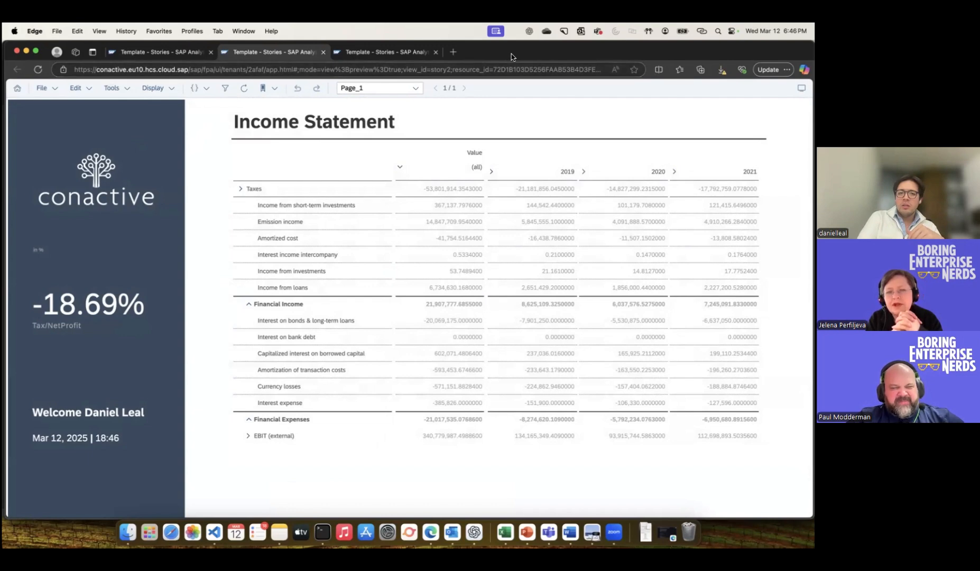
pyautogui.click(164, 52)
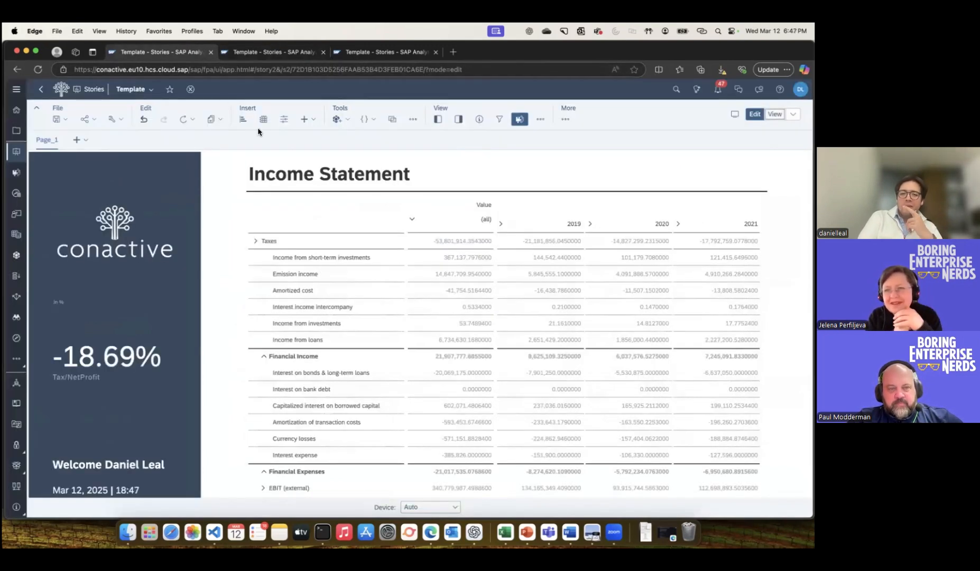
pyautogui.click(147, 341)
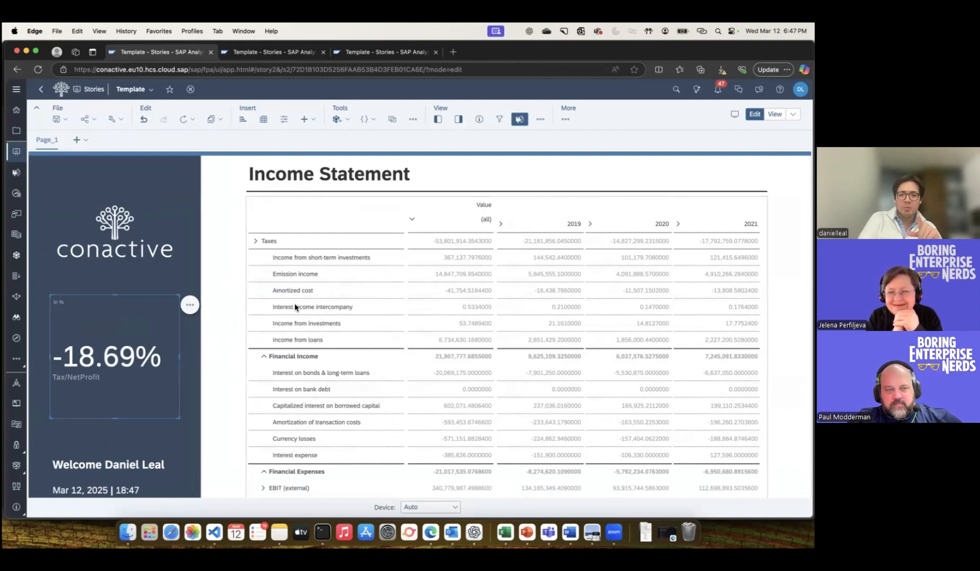
pyautogui.click(459, 119)
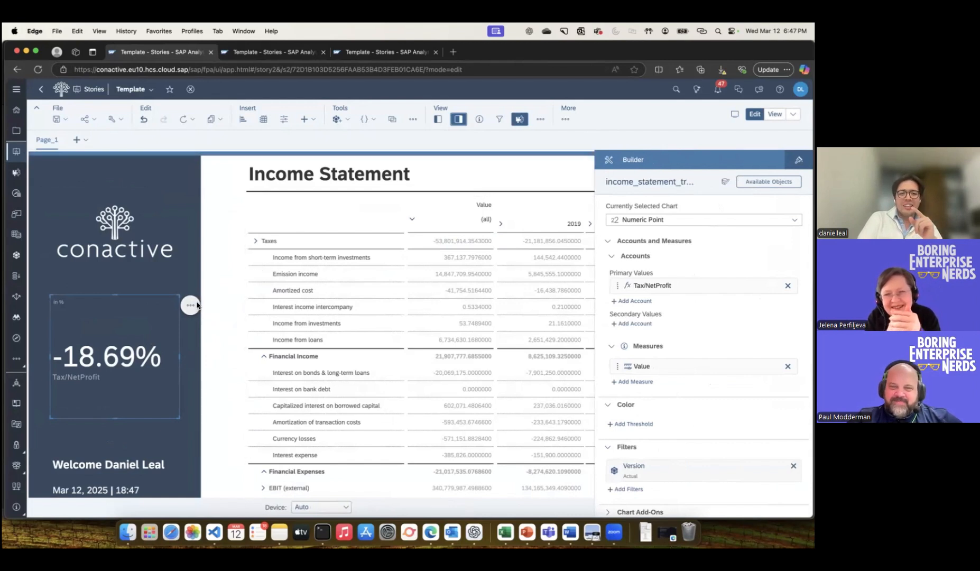
pyautogui.click(798, 160)
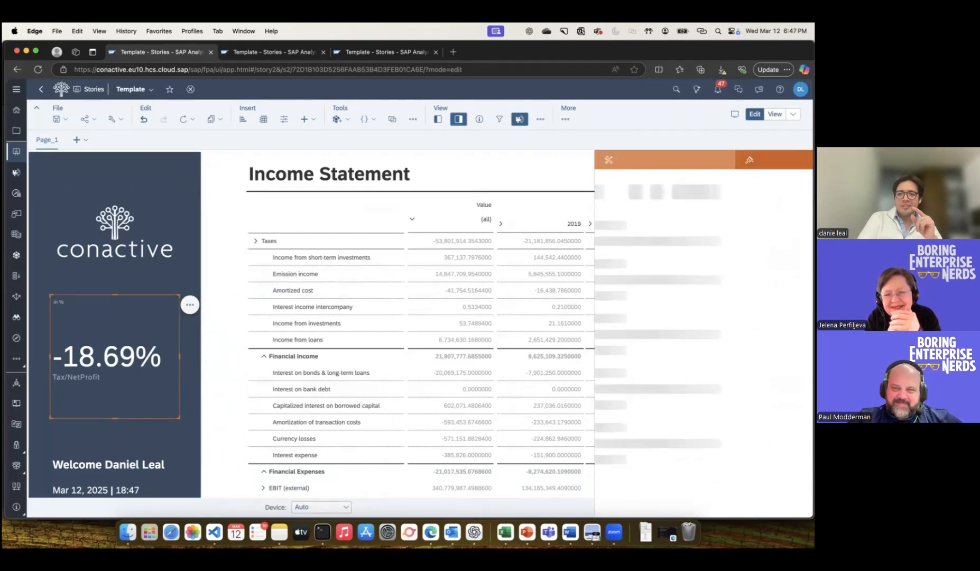
pyautogui.click(74, 365)
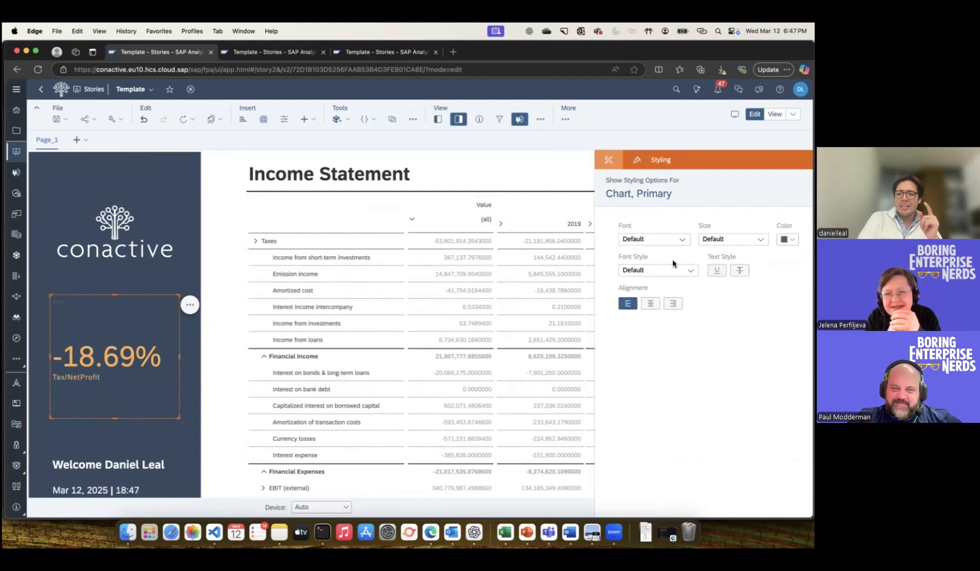
pyautogui.press('Escape')
pyautogui.scroll(-10, 693, 316)
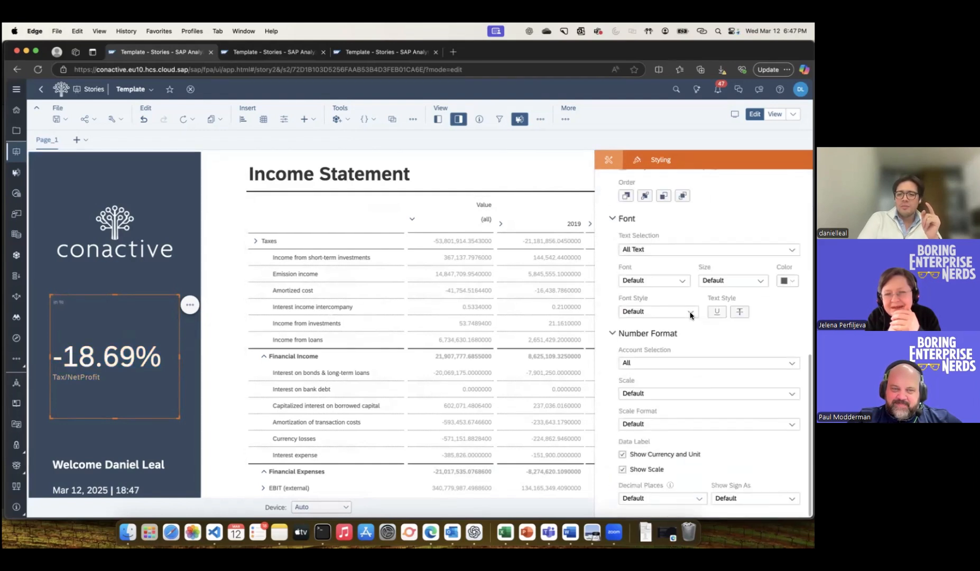
pyautogui.click(699, 497)
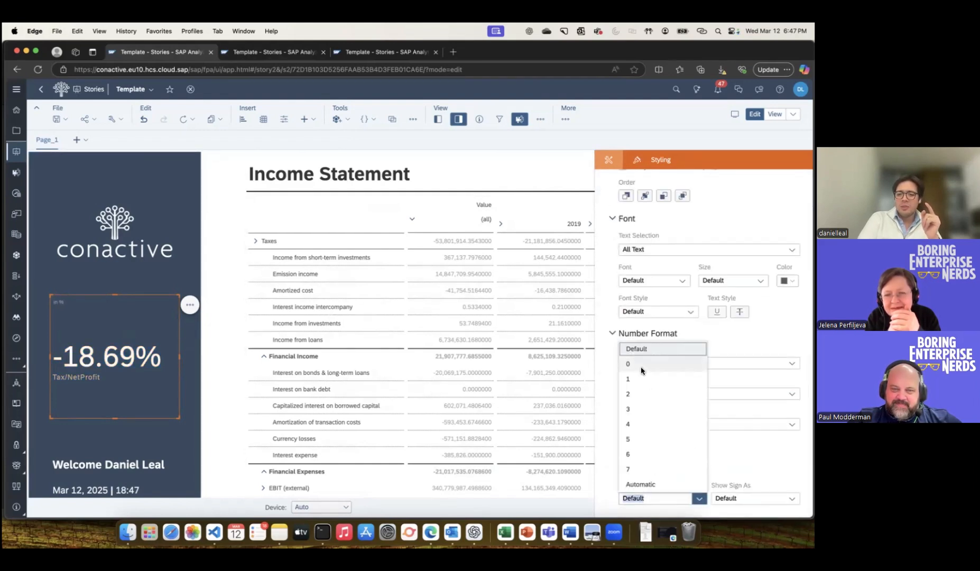
pyautogui.click(641, 365)
# - Set the decimal places of all values in the income statement table to 0 and close the styling options
pyautogui.click(464, 268)
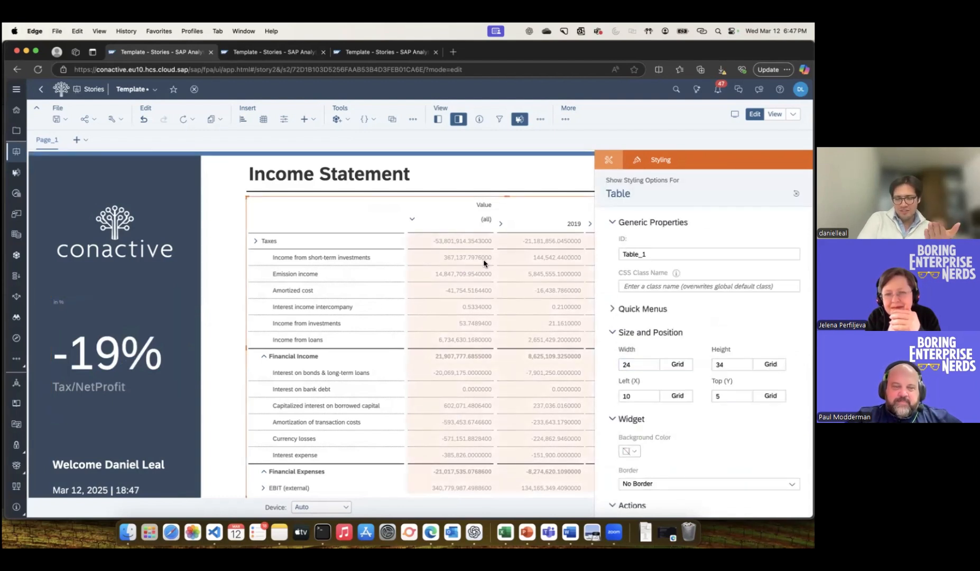
pyautogui.click(484, 263)
pyautogui.scroll(-10, 681, 381)
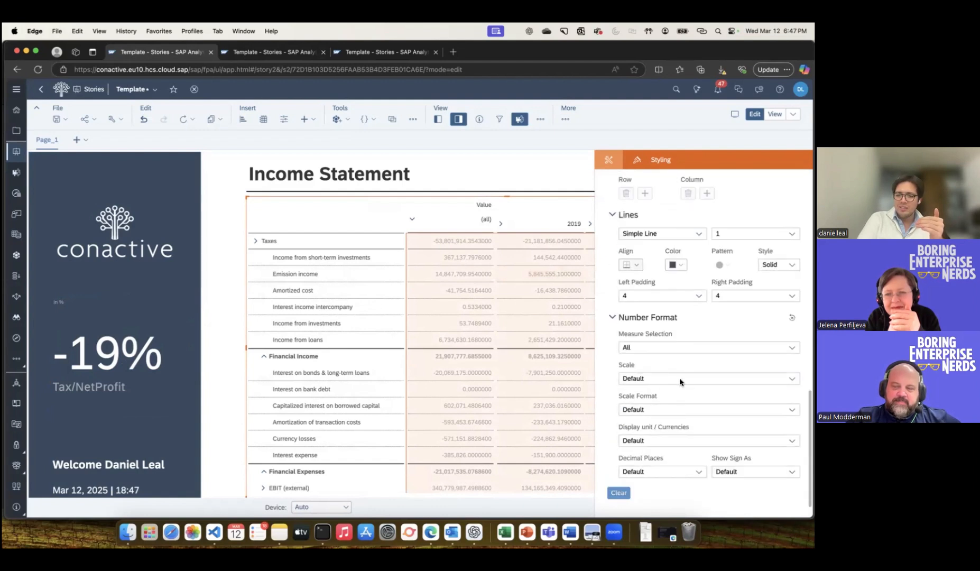
pyautogui.click(678, 467)
pyautogui.click(648, 356)
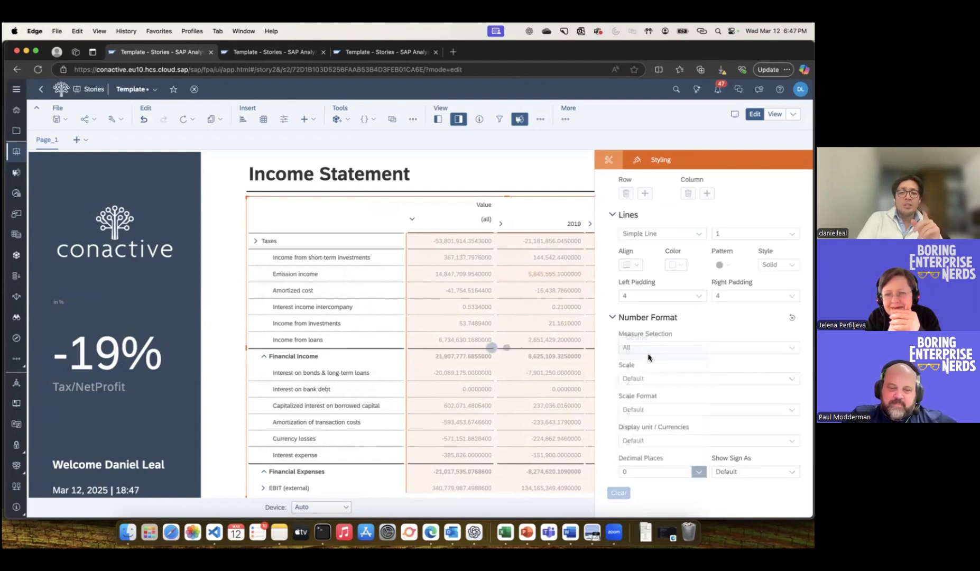
pyautogui.click(461, 121)
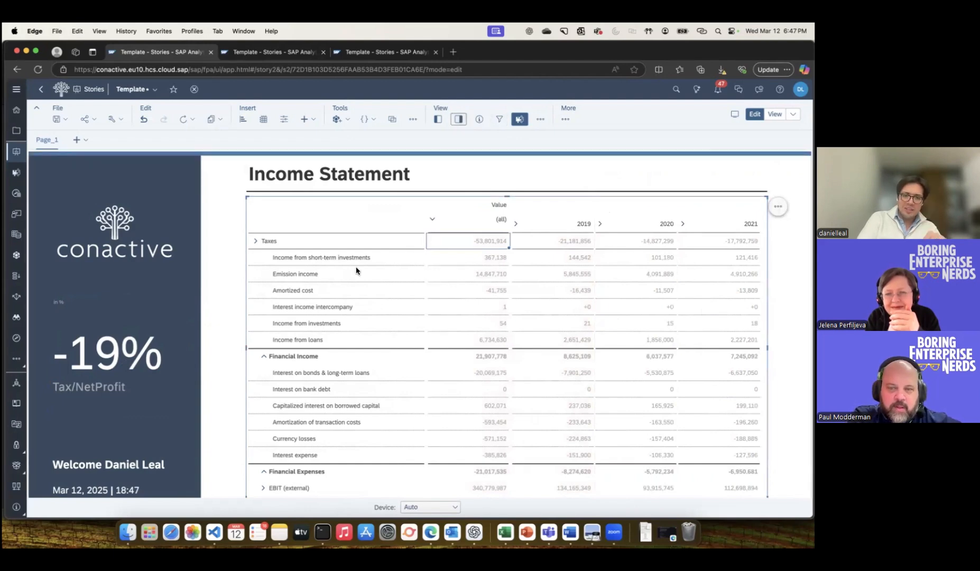
# - Look over the reformatted table and save the Template story
pyautogui.scroll(-3, 356, 268)
pyautogui.scroll(3, 357, 268)
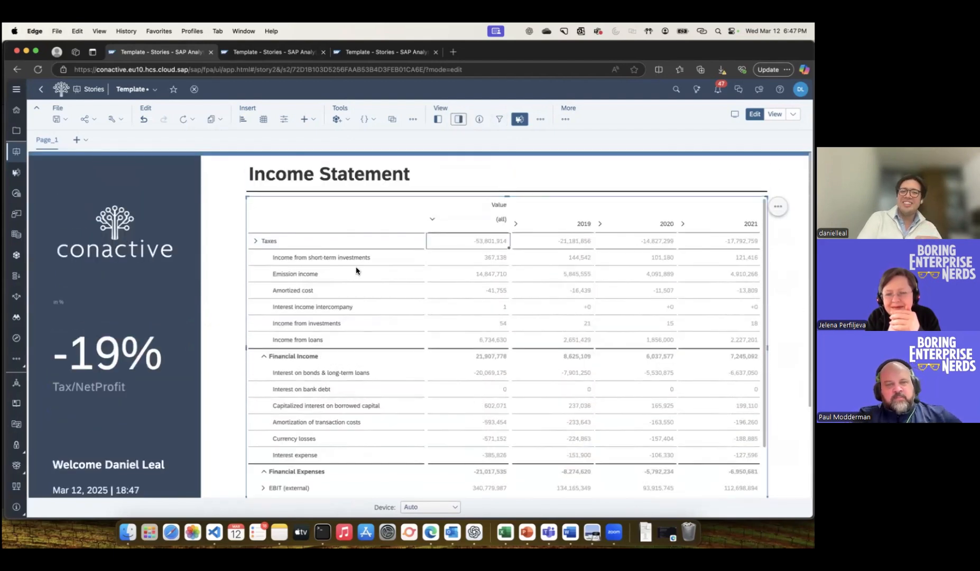
pyautogui.click(61, 119)
pyautogui.click(67, 136)
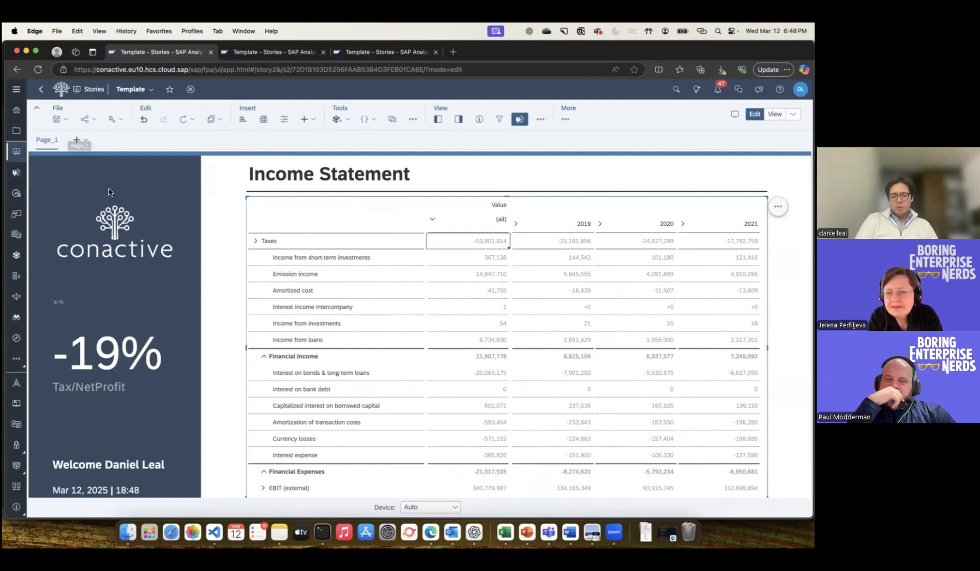
# - Examine the story page from the Income Statement title down to the empty area below the EBIT (external) row
pyautogui.scroll(-2, 199, 278)
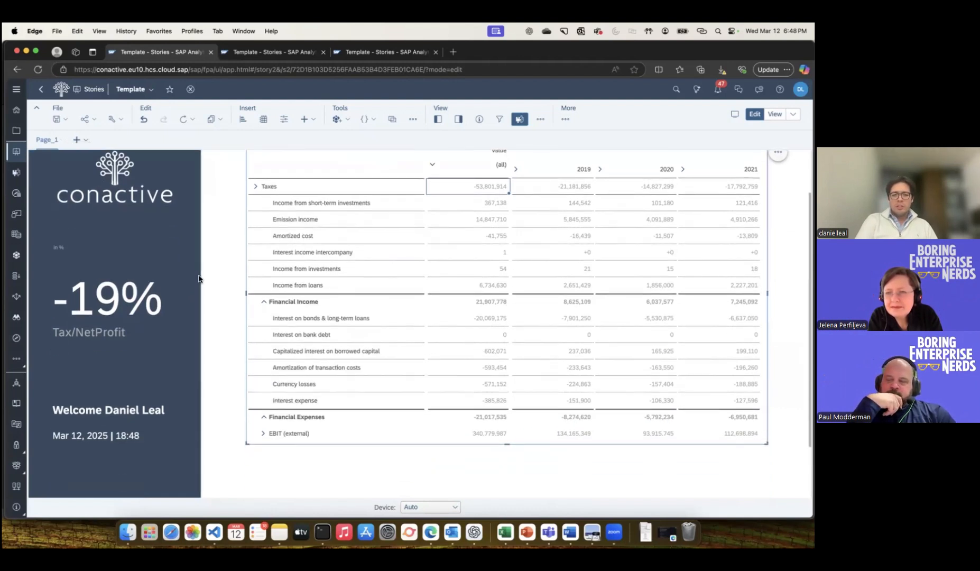
pyautogui.scroll(-1, 204, 289)
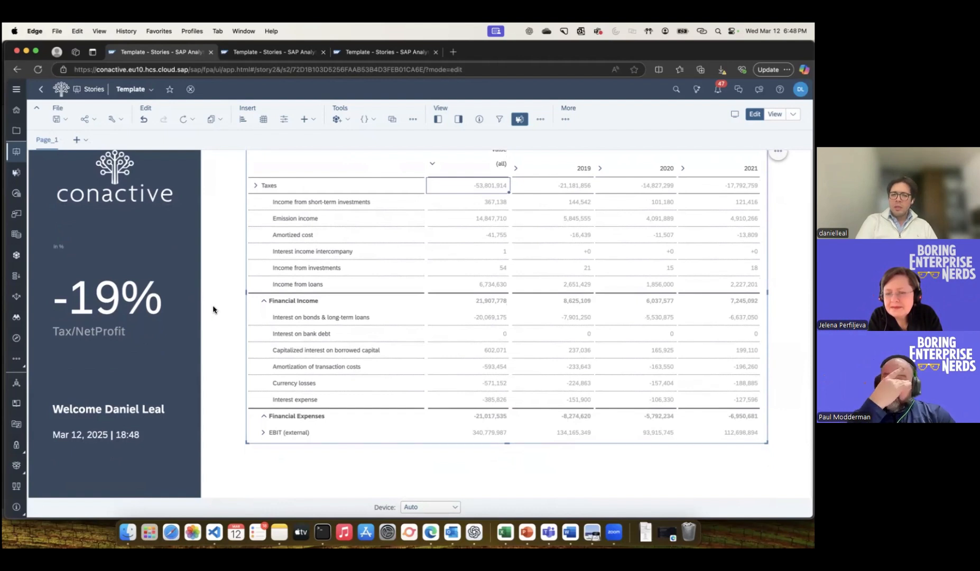
pyautogui.click(265, 457)
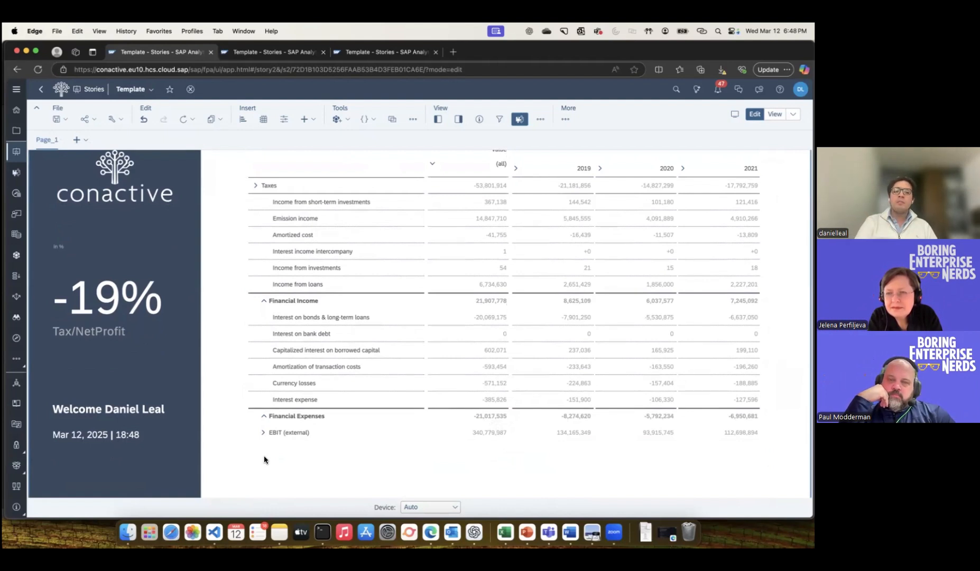
pyautogui.scroll(2, 264, 458)
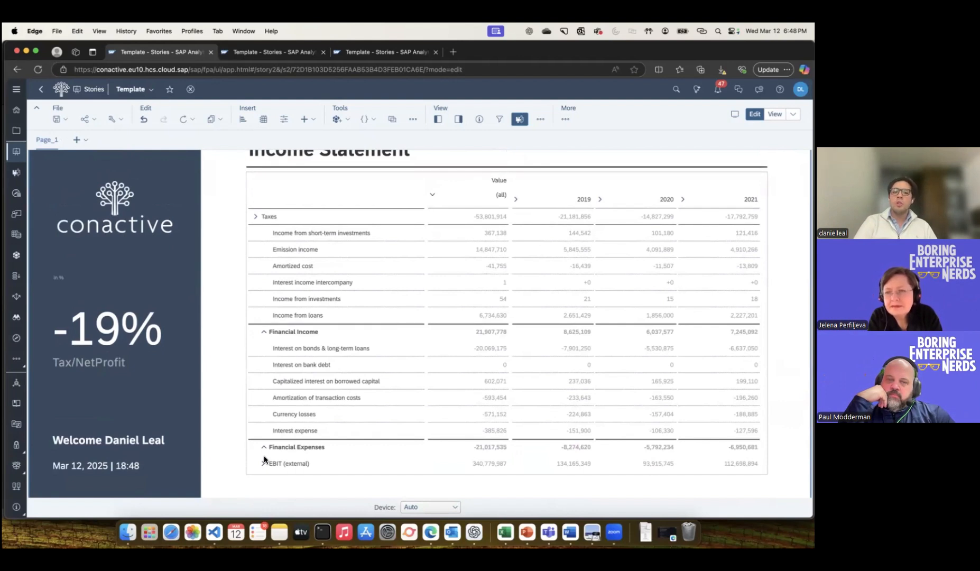
pyautogui.scroll(2, 264, 459)
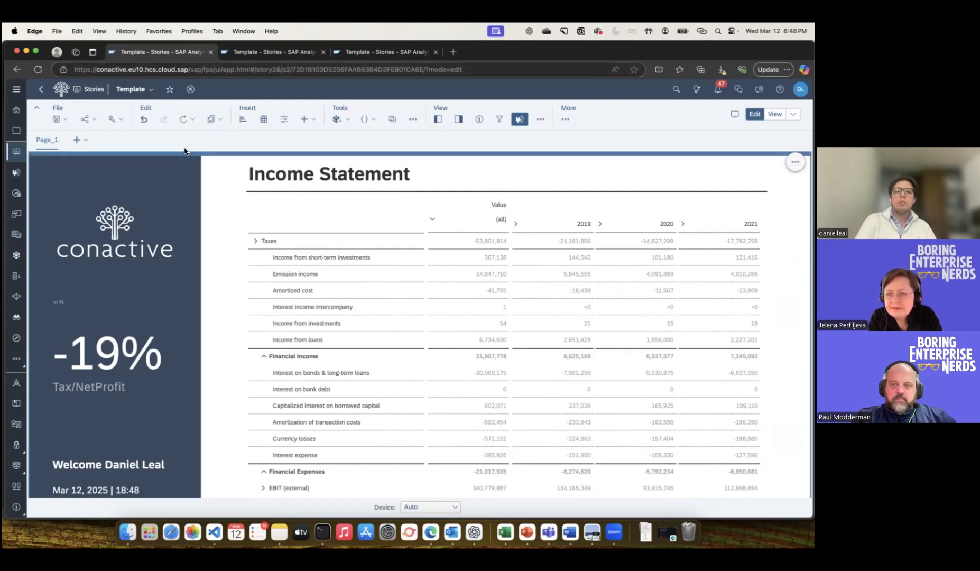
pyautogui.scroll(-2, 214, 215)
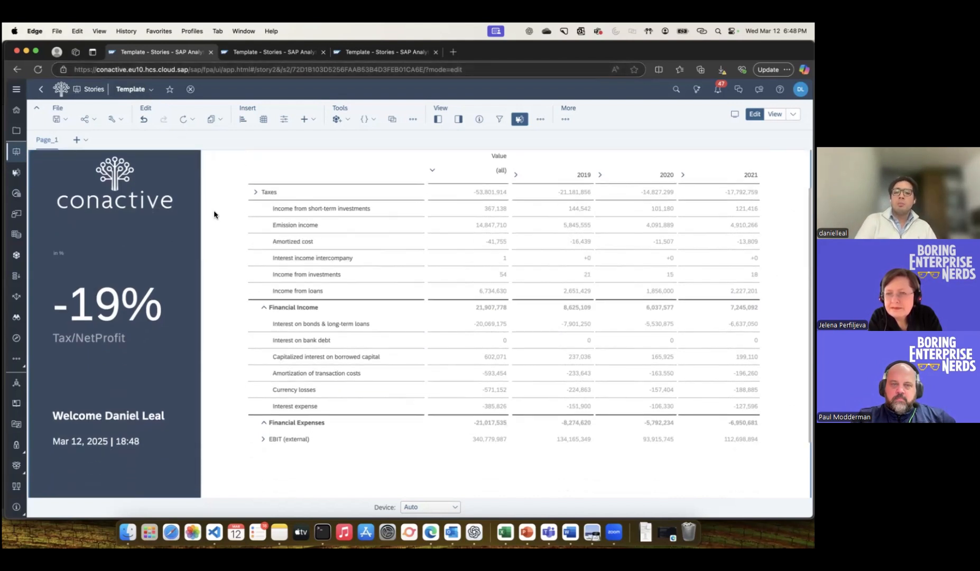
pyautogui.scroll(1, 214, 215)
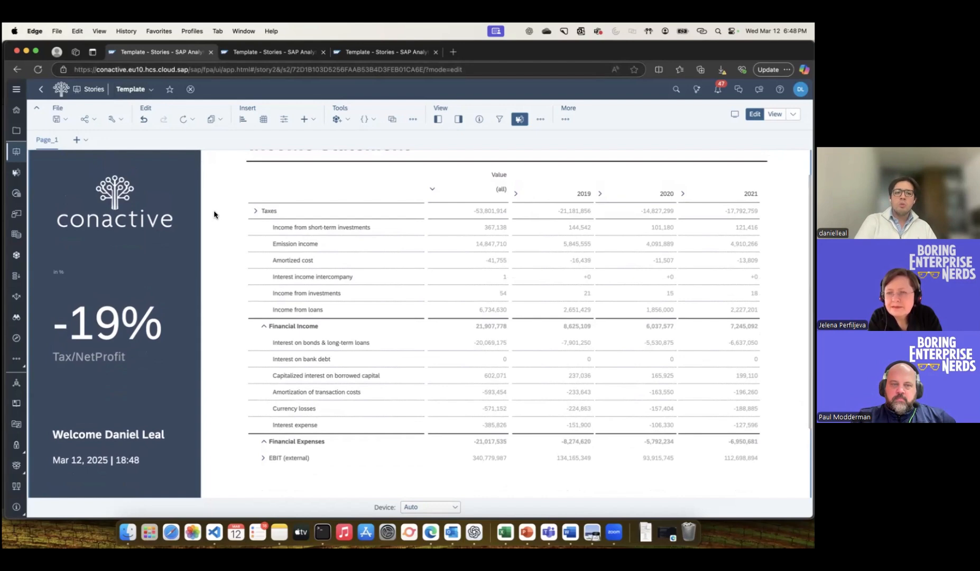
pyautogui.scroll(-4, 214, 215)
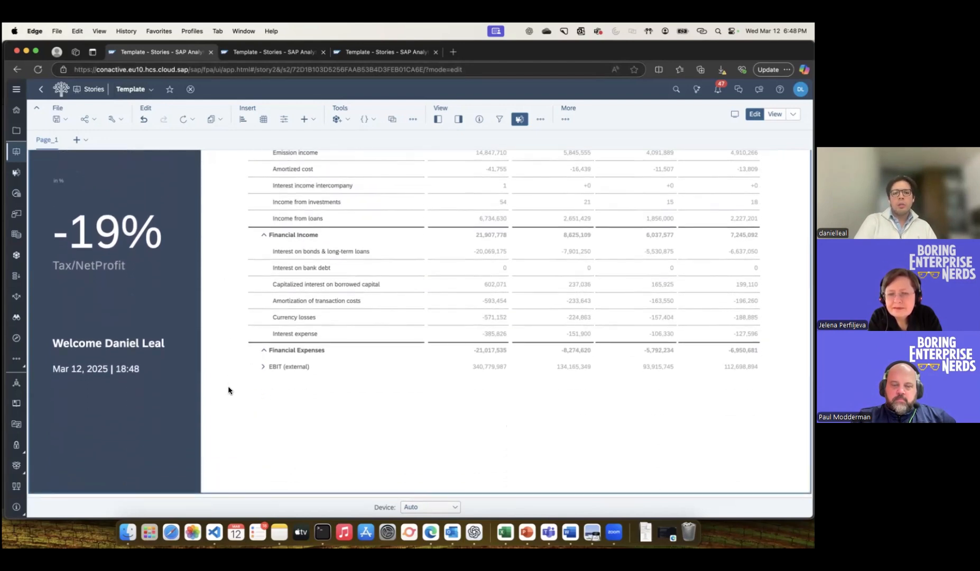
pyautogui.scroll(5, 272, 407)
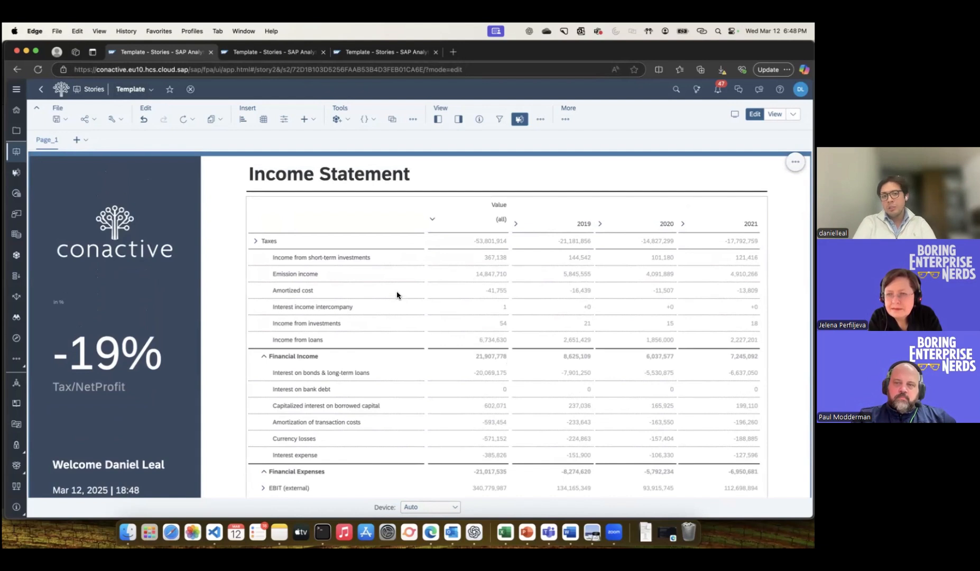
pyautogui.scroll(-2, 395, 326)
pyautogui.scroll(-5, 395, 327)
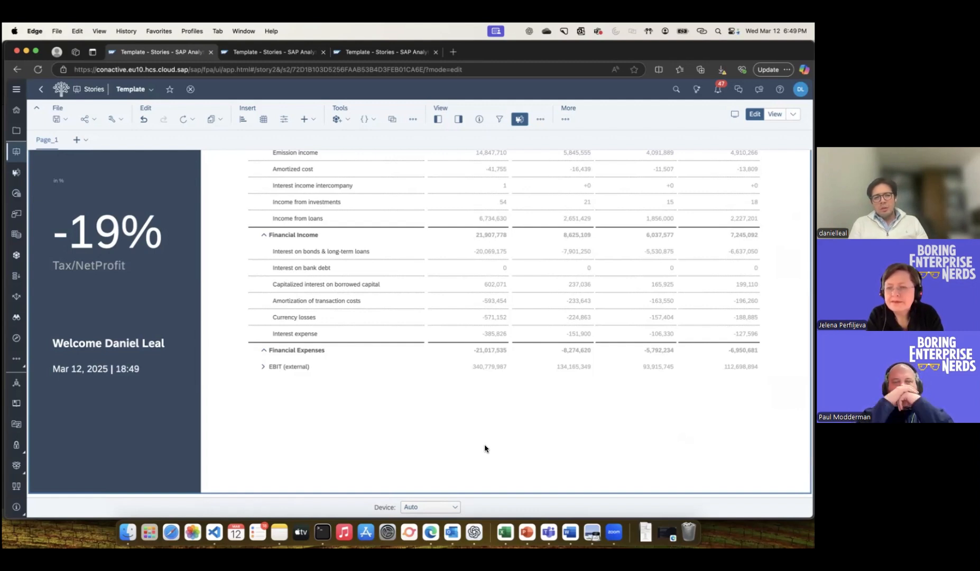
pyautogui.scroll(3, 484, 448)
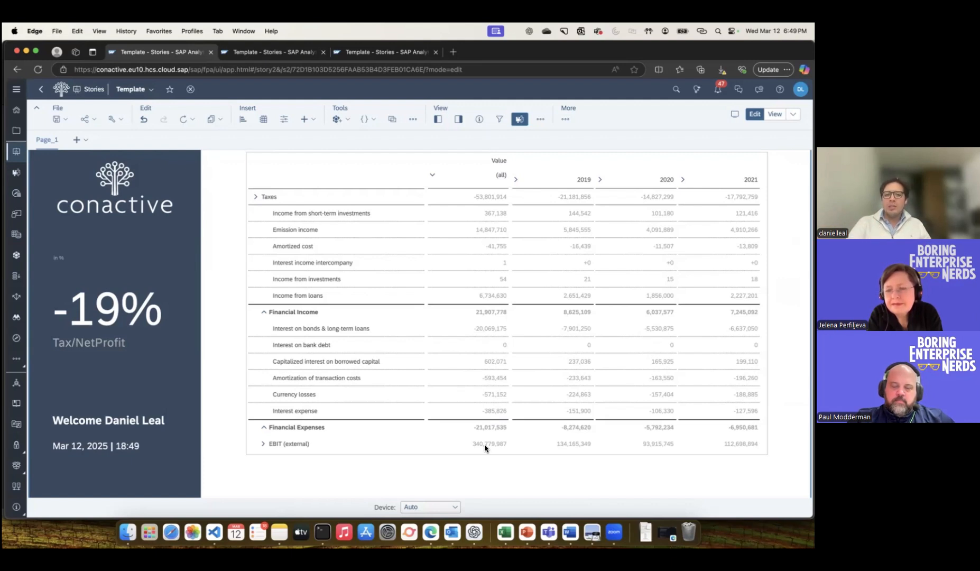
pyautogui.scroll(-3, 485, 447)
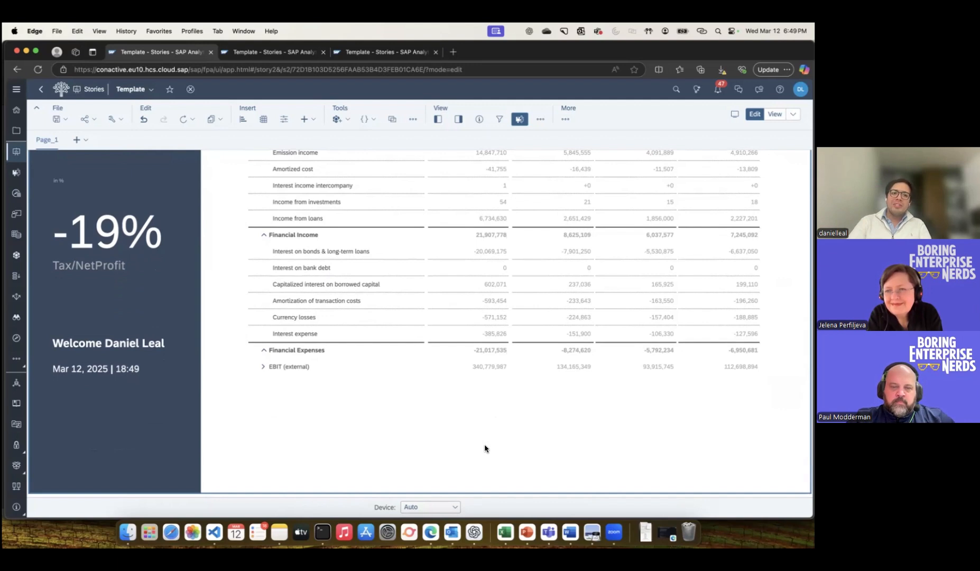
pyautogui.scroll(4, 484, 448)
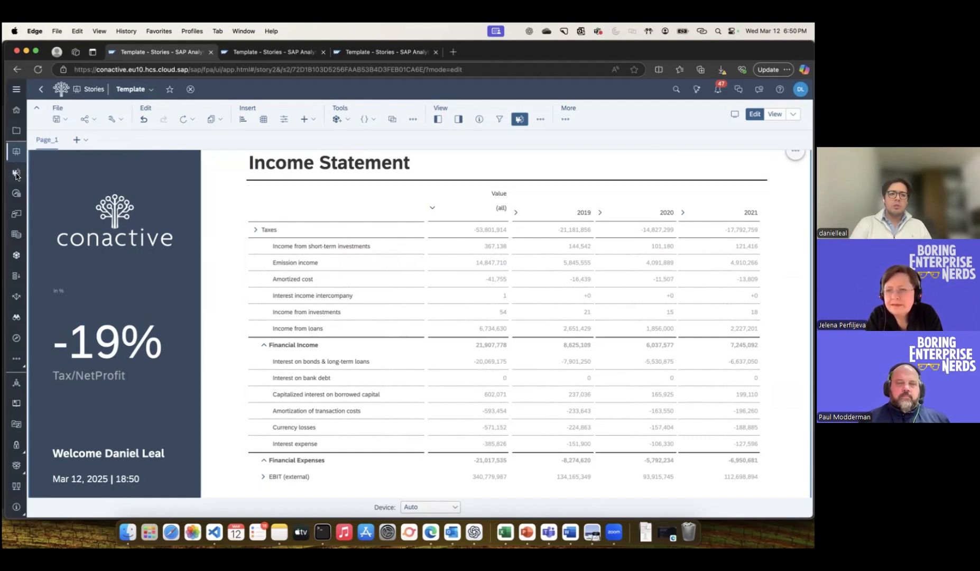
# - Leave the story and reopen Template for editing from the SAC for Financial Planning folder
pyautogui.click(16, 151)
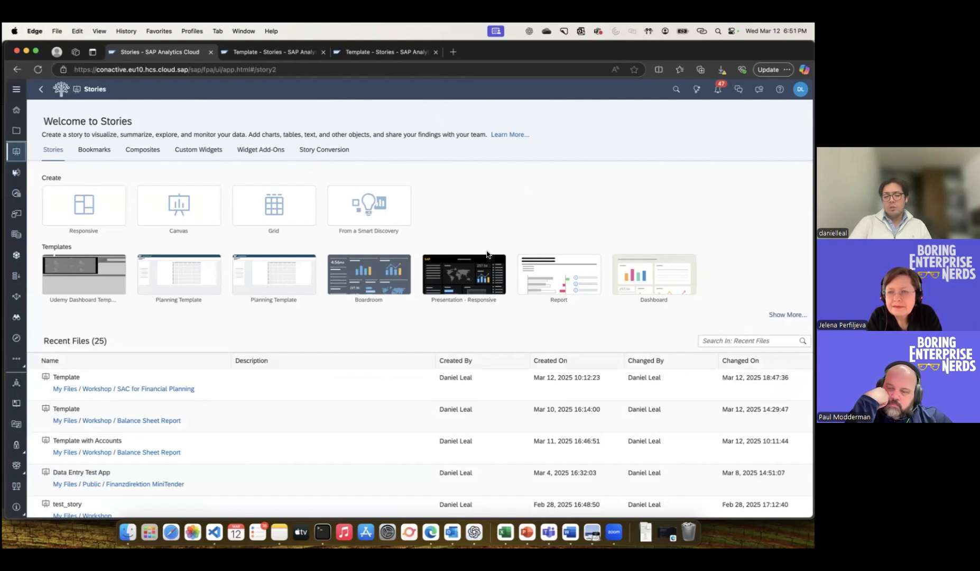
pyautogui.click(16, 131)
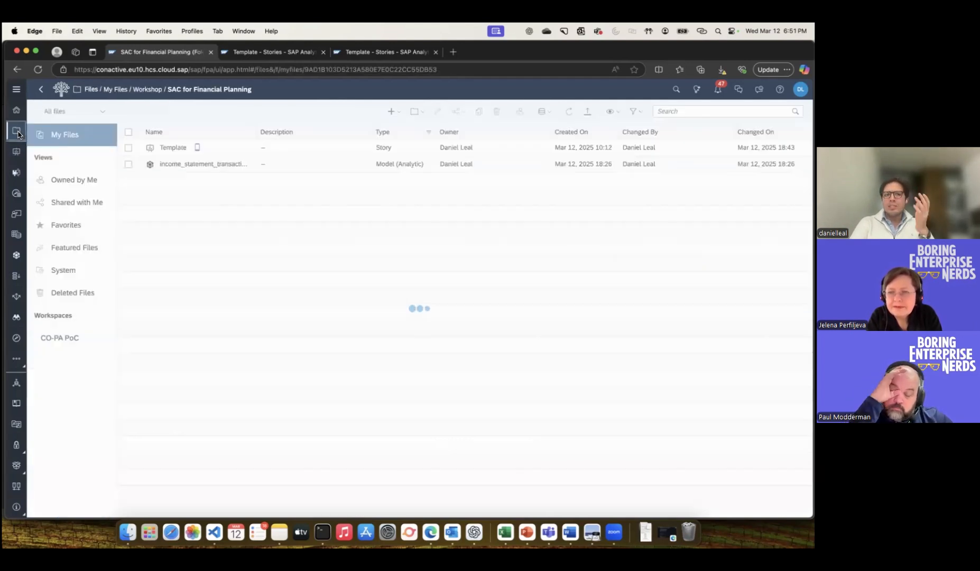
pyautogui.click(174, 149)
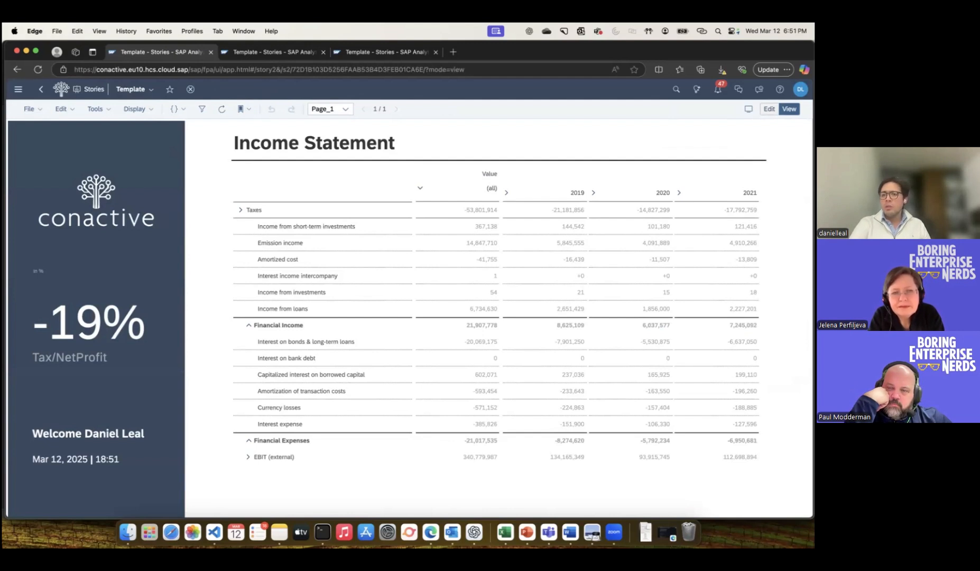
pyautogui.click(769, 109)
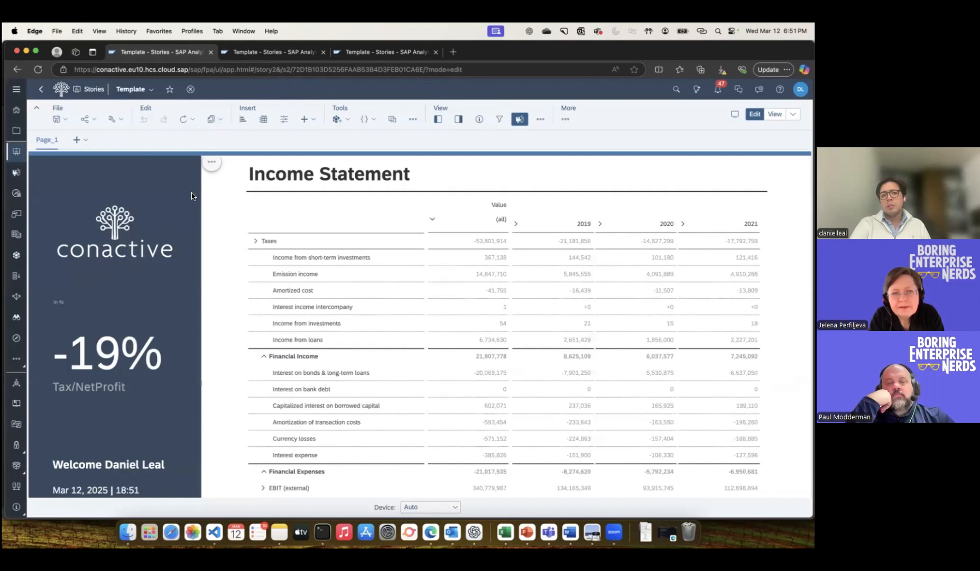
# - Insert a basic square shape into the story page
pyautogui.click(303, 118)
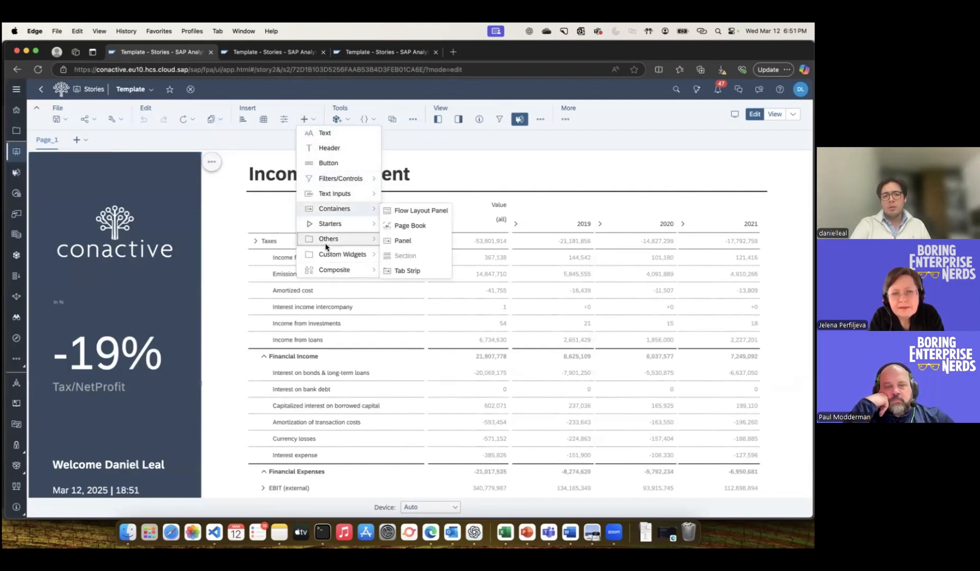
pyautogui.moveTo(348, 241)
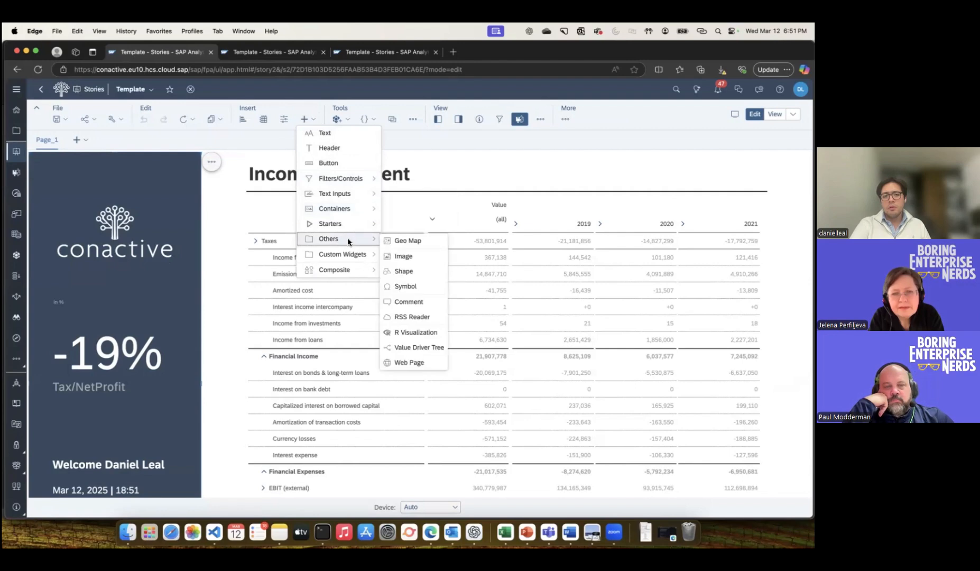
pyautogui.click(397, 271)
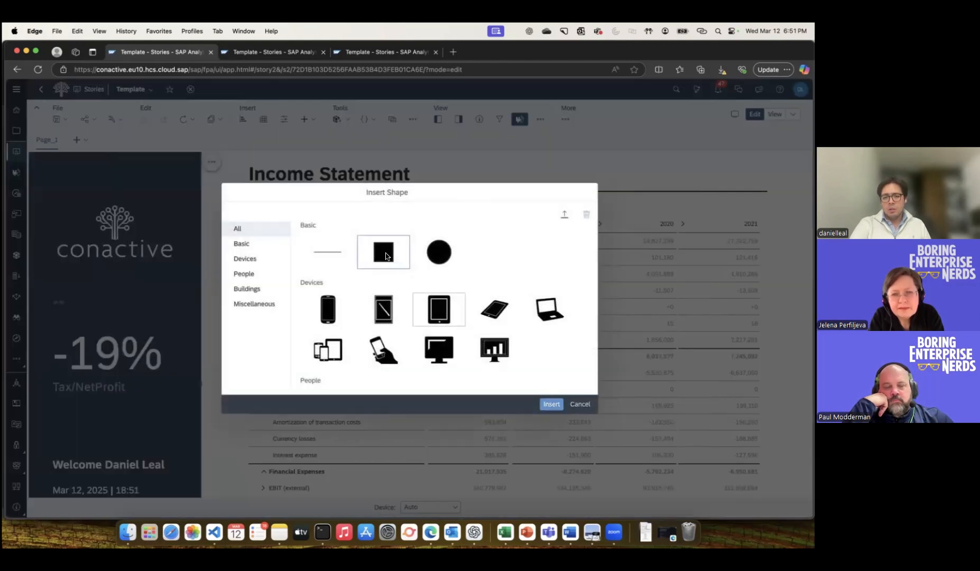
pyautogui.click(551, 404)
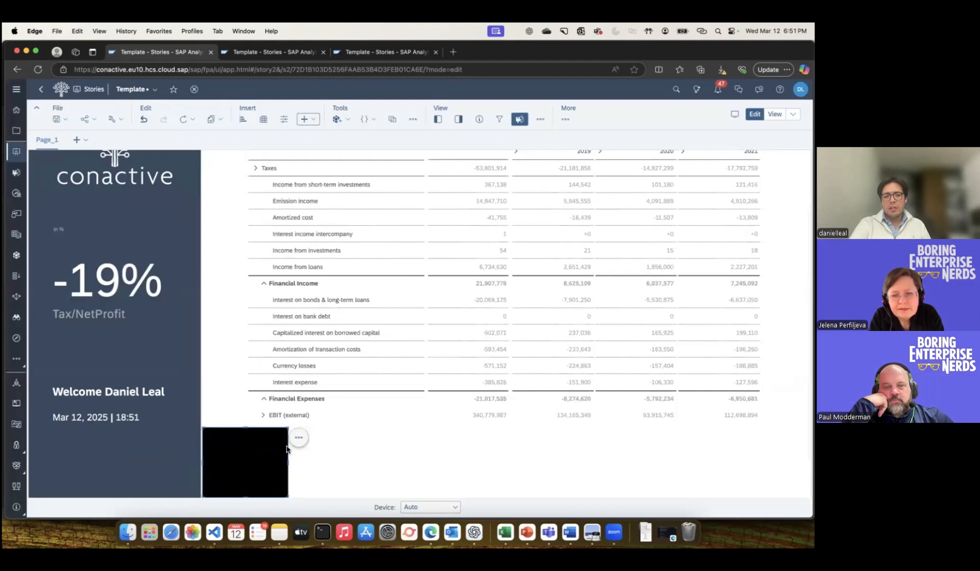
# - Fill the square shape with red and enlarge it to 5 by 12 grid units
pyautogui.click(457, 119)
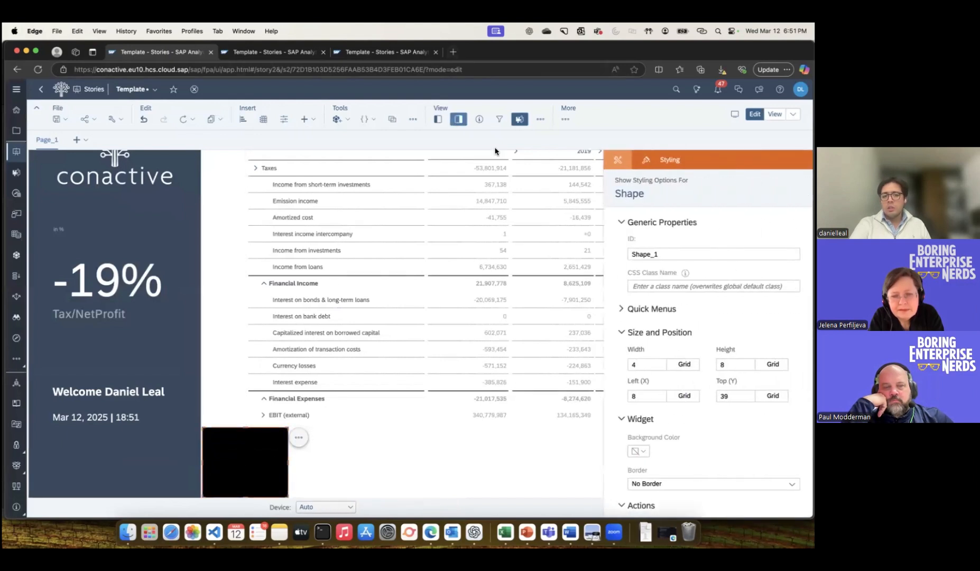
pyautogui.scroll(-5, 679, 370)
pyautogui.moveTo(682, 375)
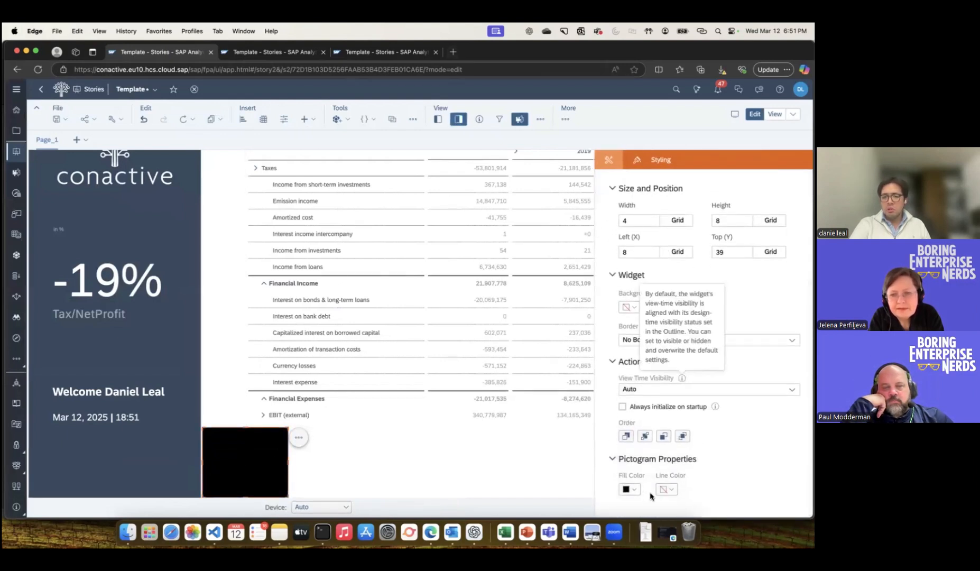
pyautogui.click(629, 489)
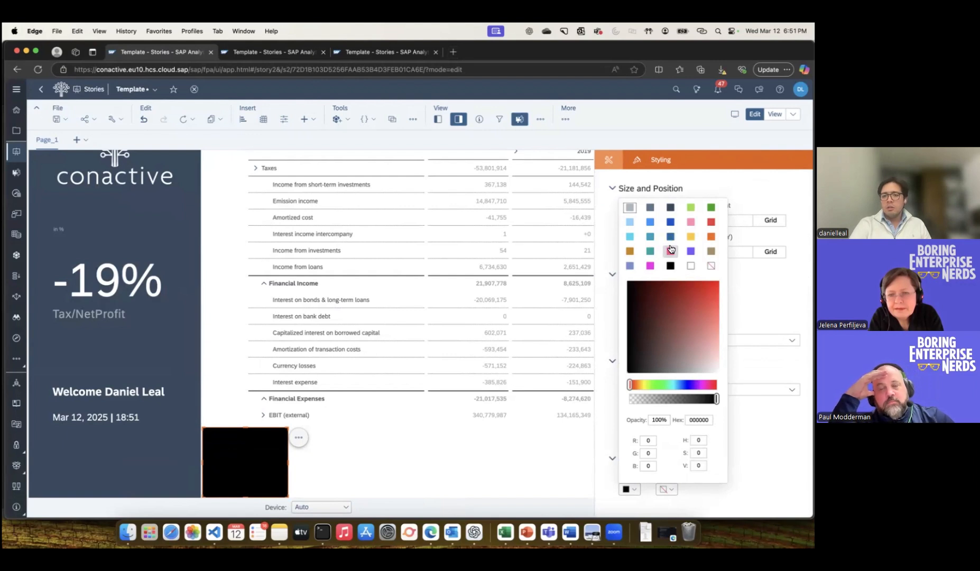
pyautogui.click(710, 221)
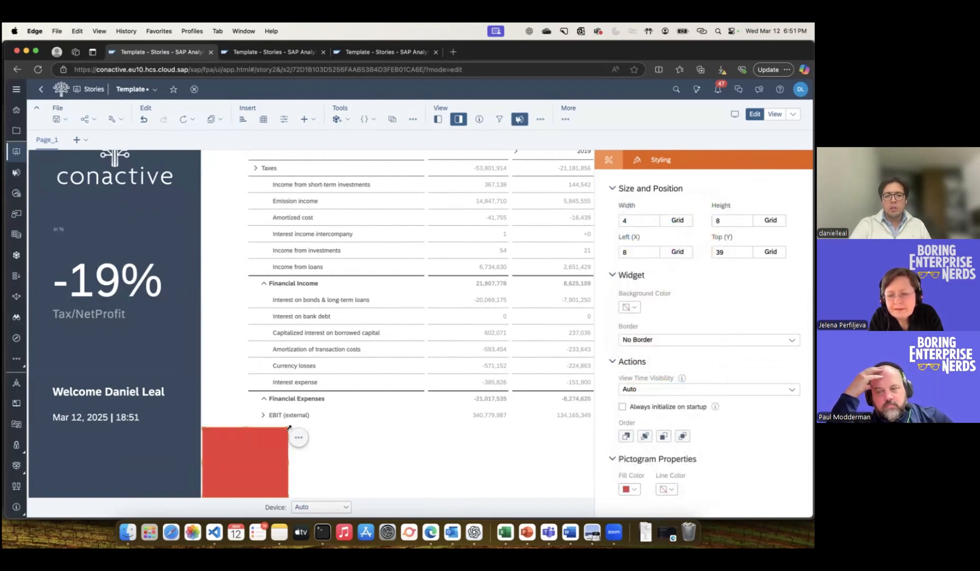
pyautogui.moveTo(288, 427); pyautogui.dragTo(311, 391)
# - Try placing the welcome text over the red square, and return it to its place above the date in the sidebar
pyautogui.click(157, 396)
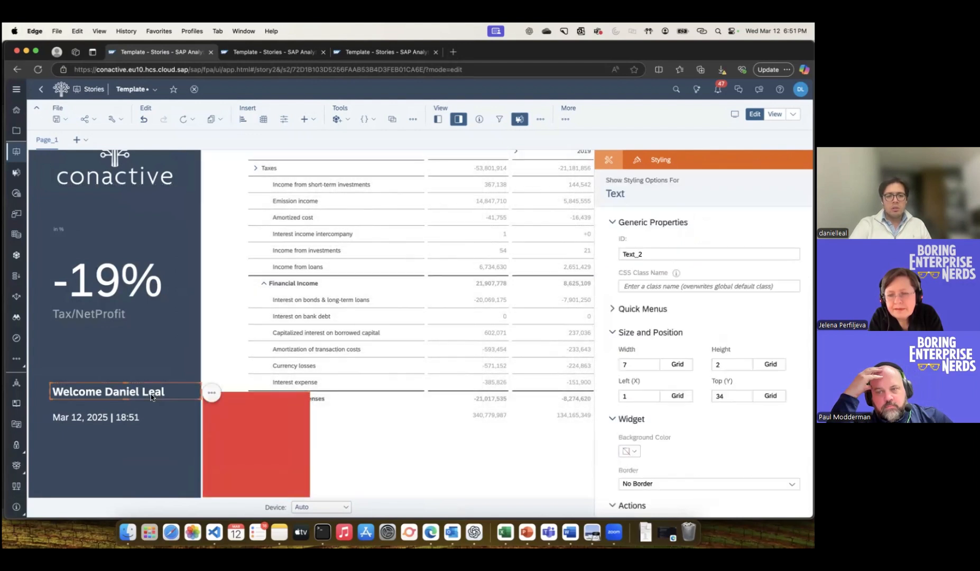
pyautogui.moveTo(156, 395); pyautogui.dragTo(302, 453)
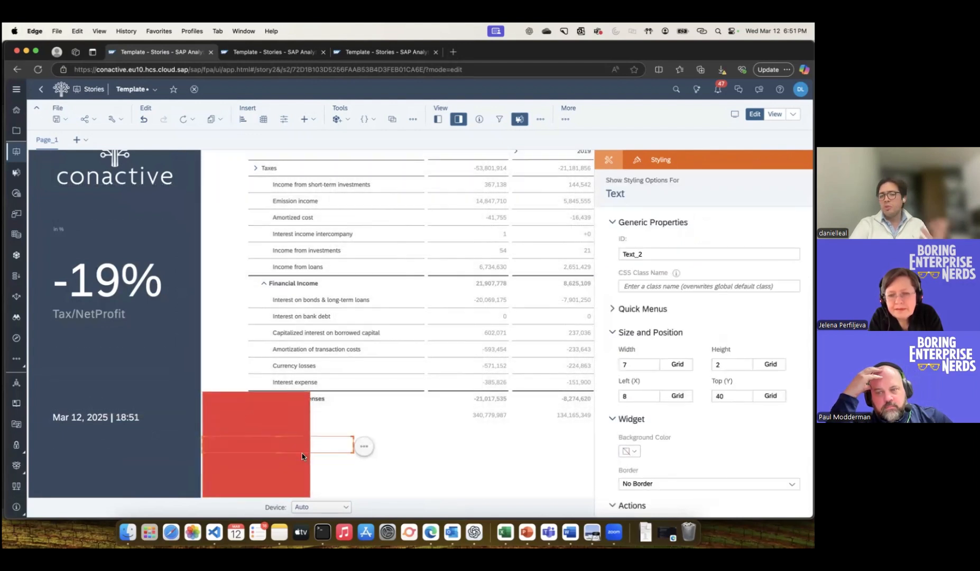
pyautogui.click(295, 455)
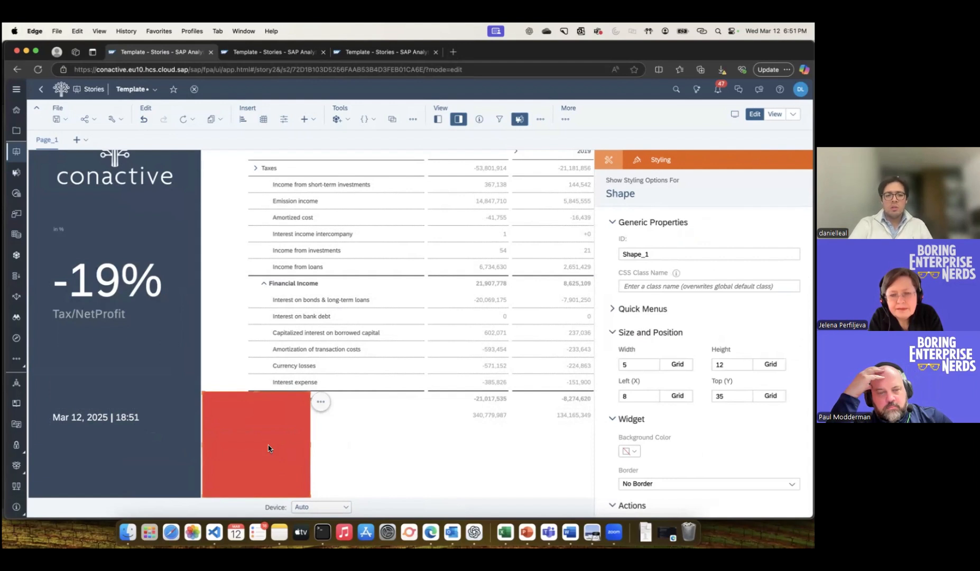
pyautogui.click(326, 452)
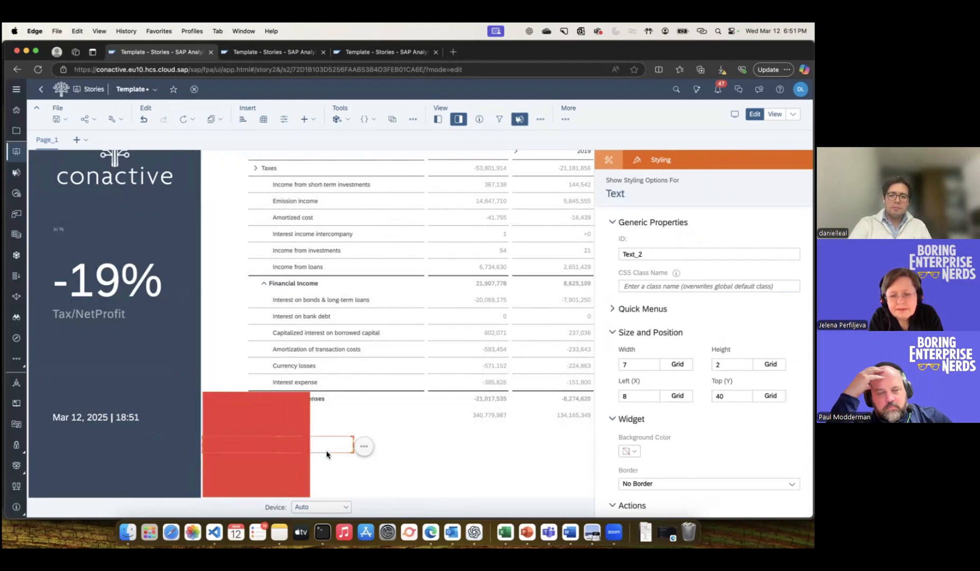
pyautogui.moveTo(327, 454); pyautogui.dragTo(175, 403)
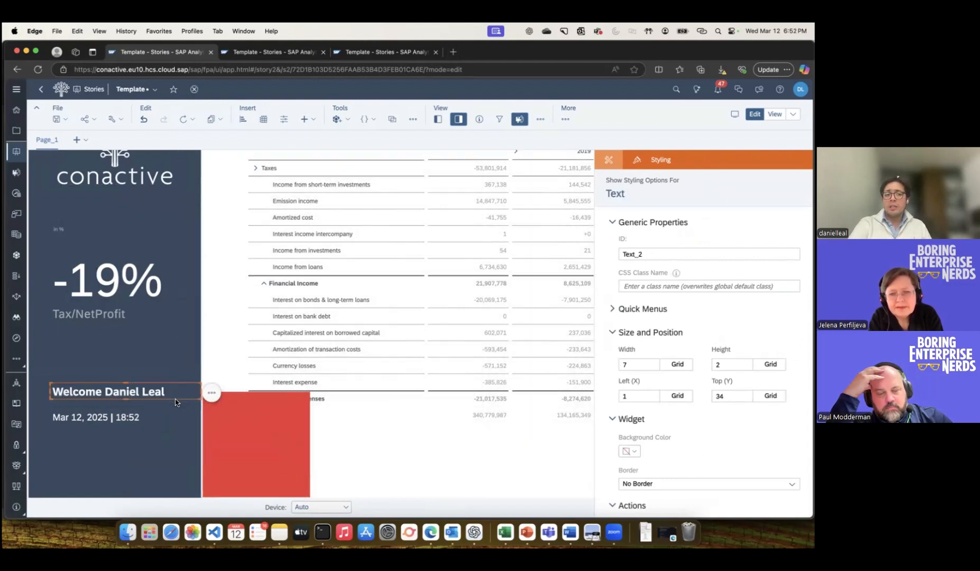
# - Insert an image placeholder on the story page and bring up the image library for the conactive logo
pyautogui.click(248, 411)
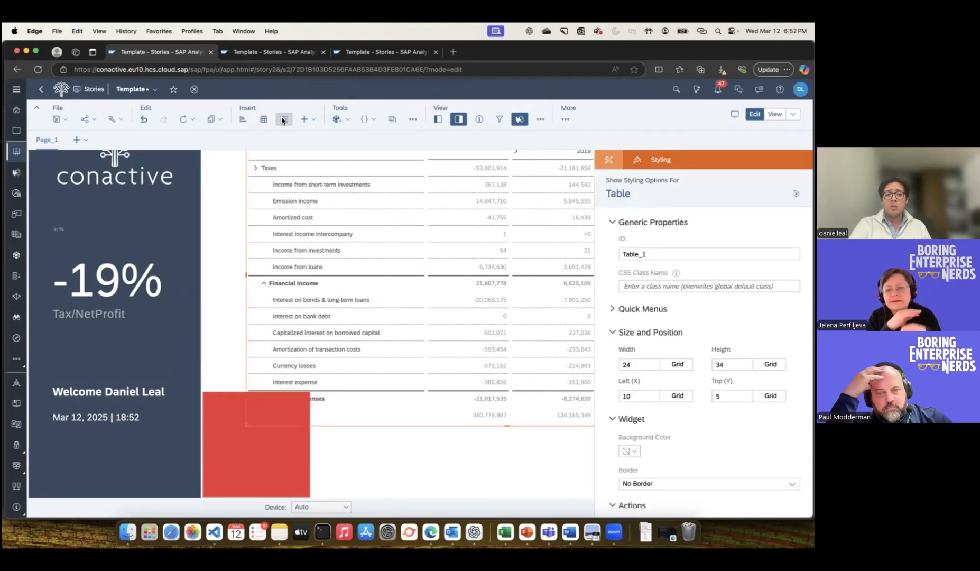
pyautogui.click(304, 119)
pyautogui.moveTo(327, 252)
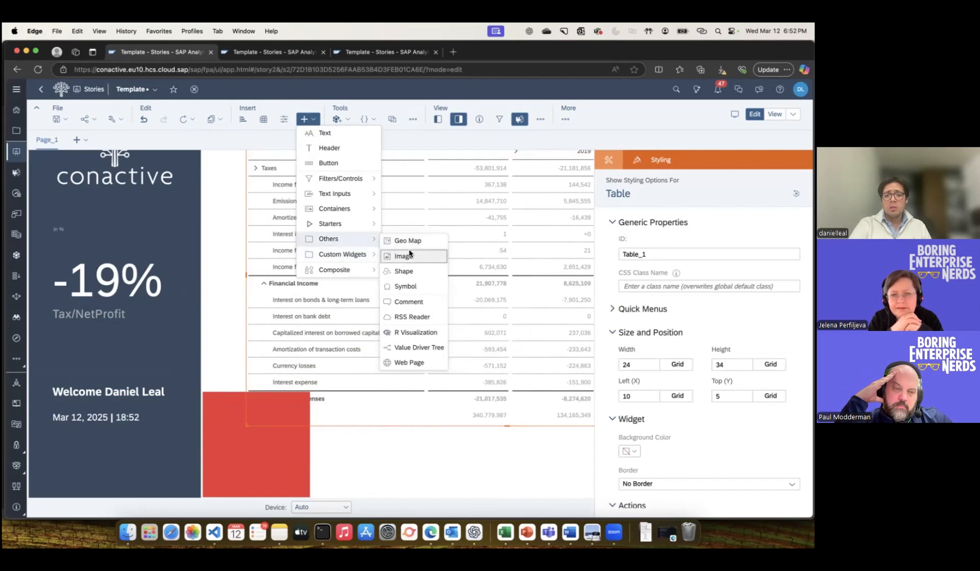
pyautogui.click(409, 255)
pyautogui.scroll(3, 119, 222)
pyautogui.click(119, 222)
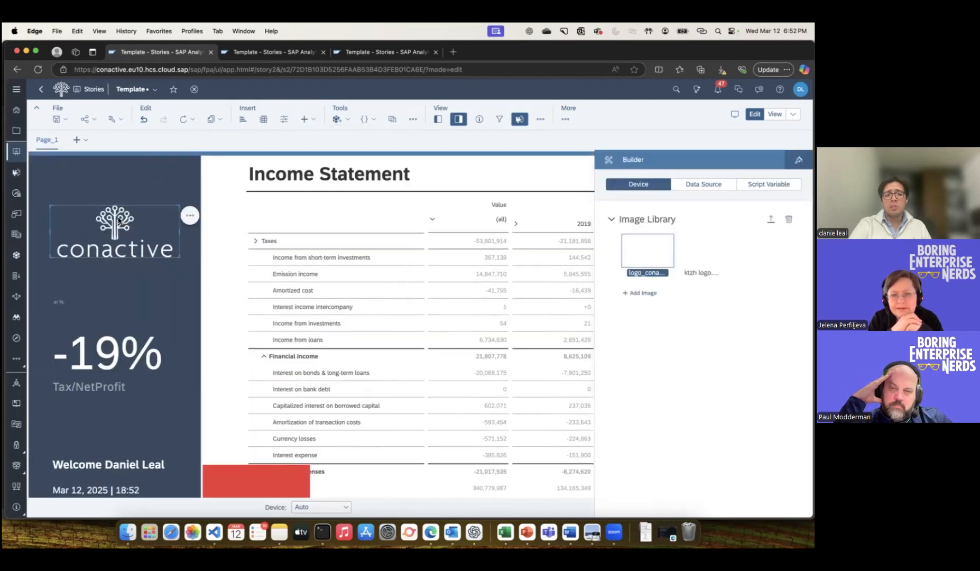
pyautogui.scroll(-3, 260, 297)
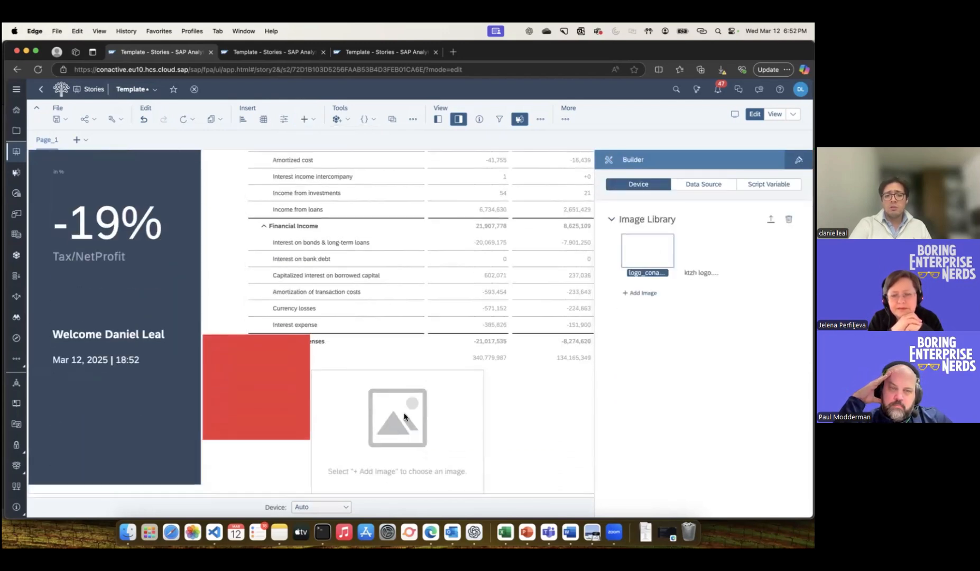
# - Delete the red square from the story page
pyautogui.click(269, 364)
pyautogui.scroll(2, 236, 363)
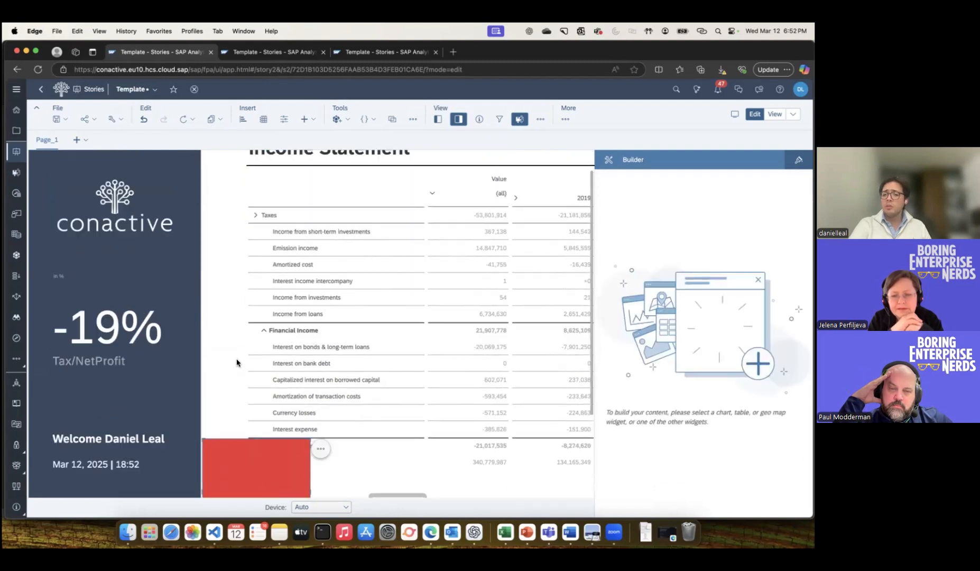
pyautogui.scroll(1, 236, 363)
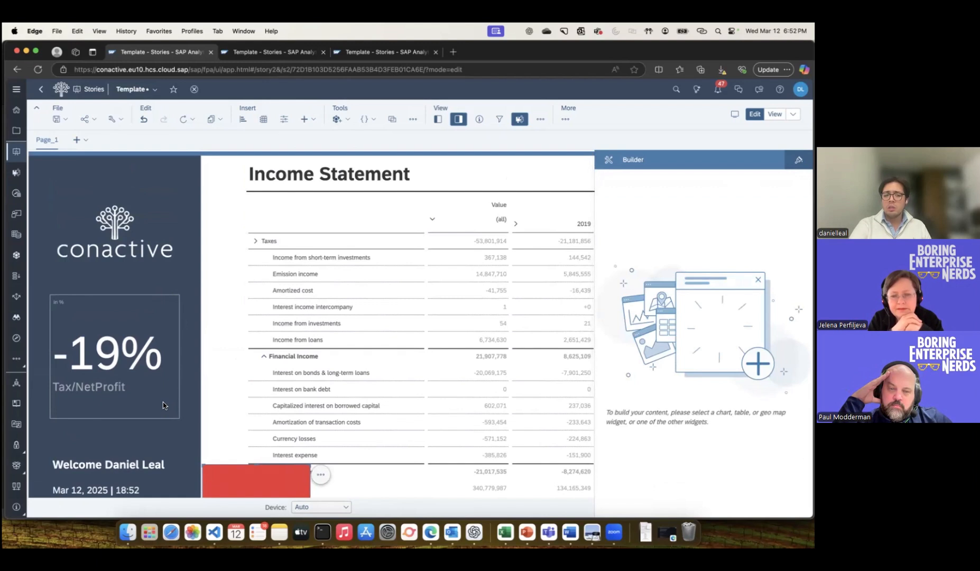
pyautogui.click(458, 119)
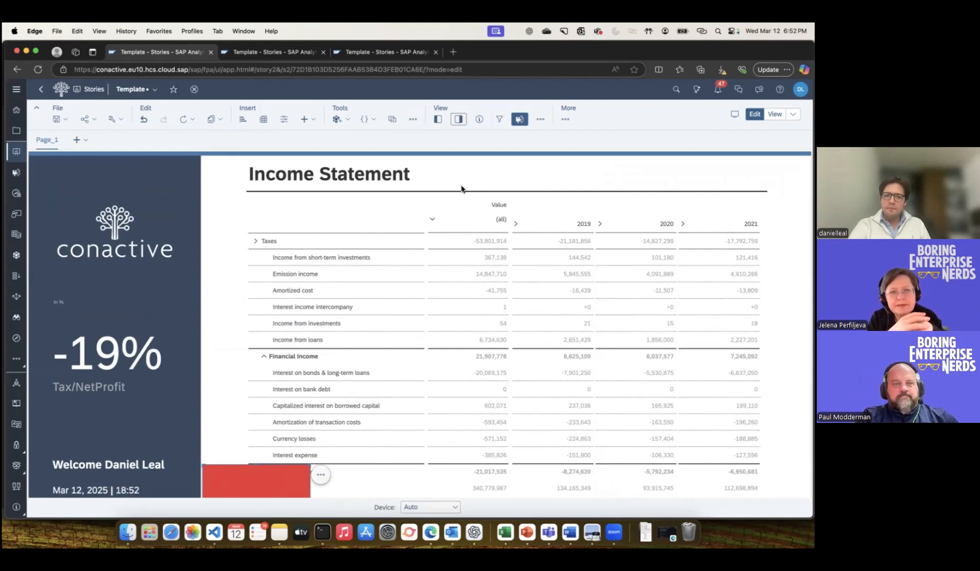
pyautogui.click(322, 474)
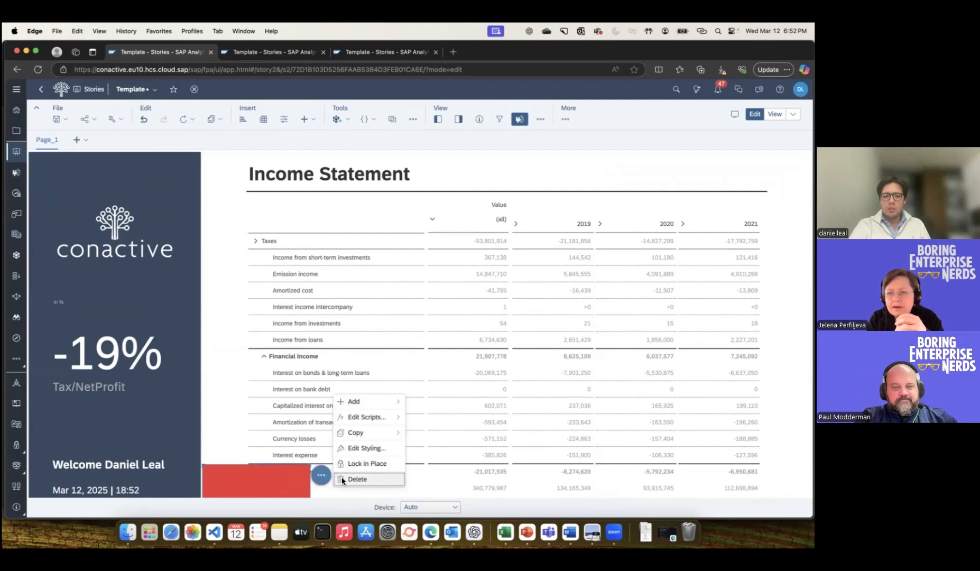
pyautogui.click(342, 479)
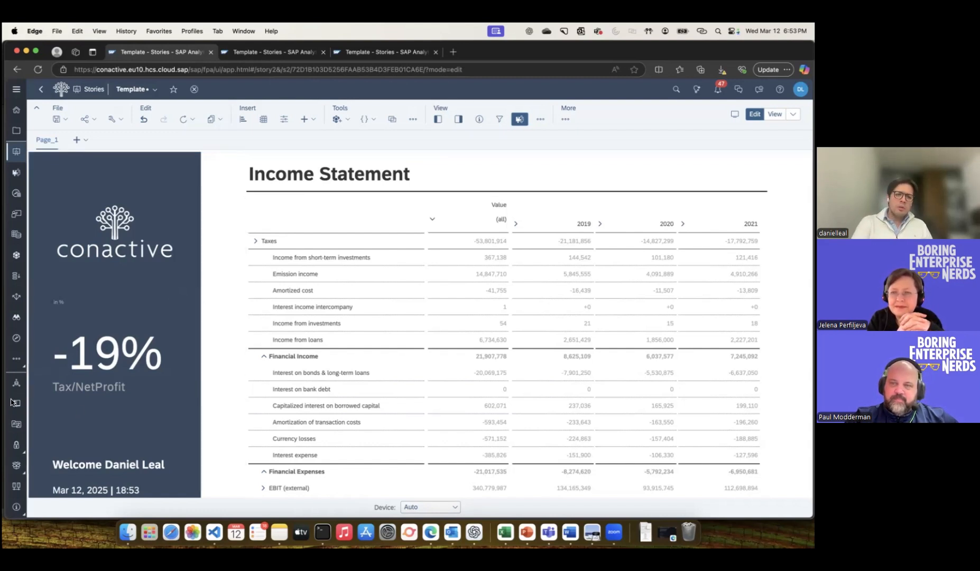
# - Go to the Connections overview, discarding the unsaved story changes
pyautogui.click(13, 92)
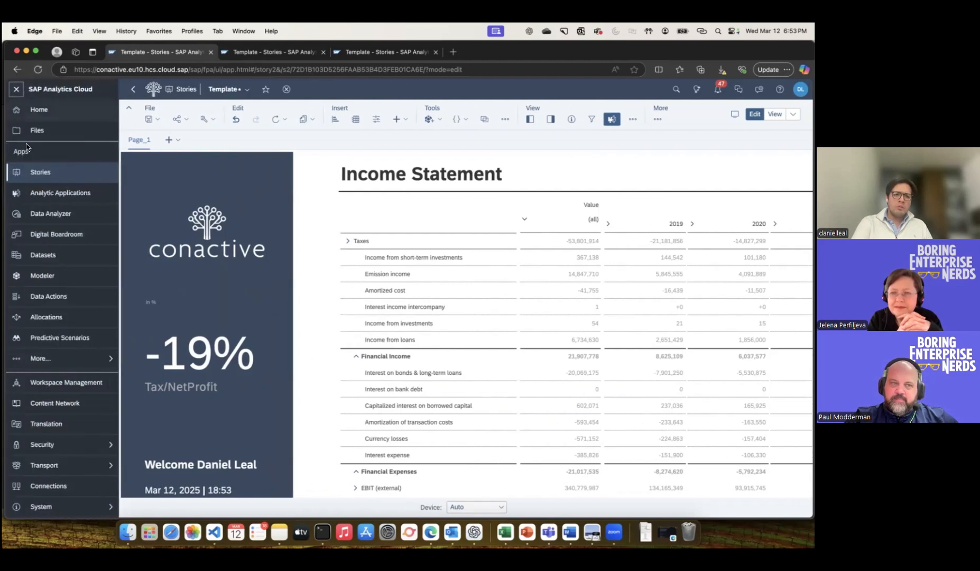
pyautogui.click(66, 488)
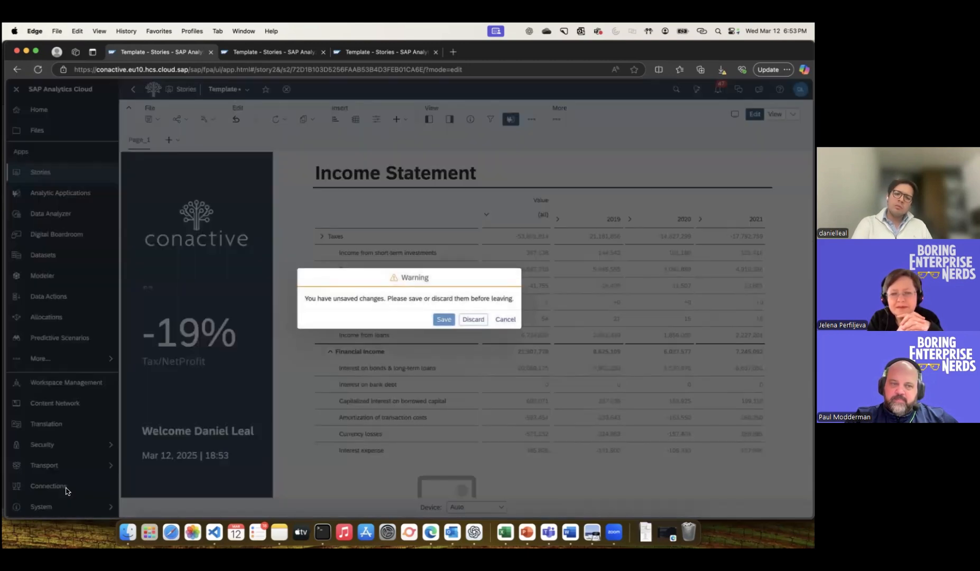
pyautogui.click(473, 319)
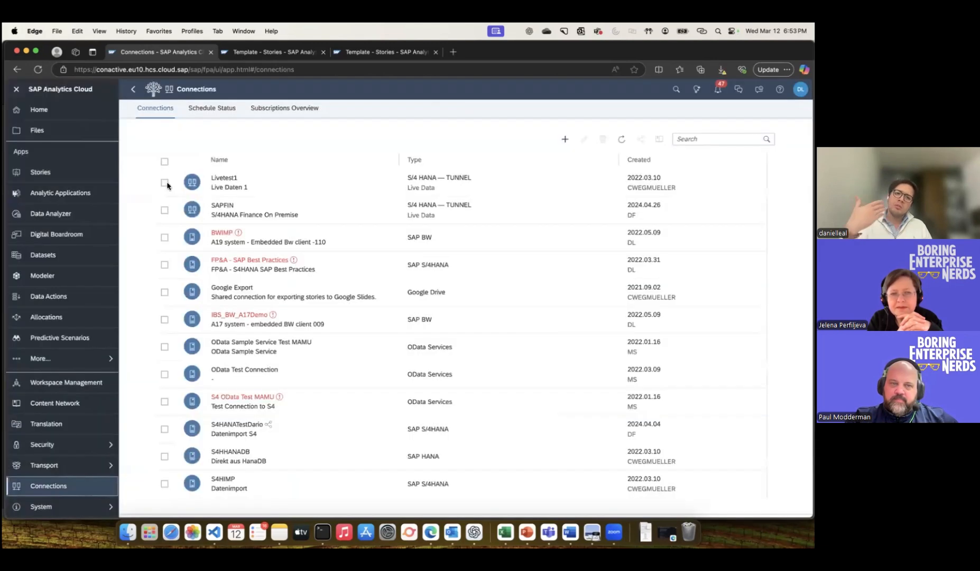
# - Review the schedule status of the model import and export jobs from start to end
pyautogui.click(196, 109)
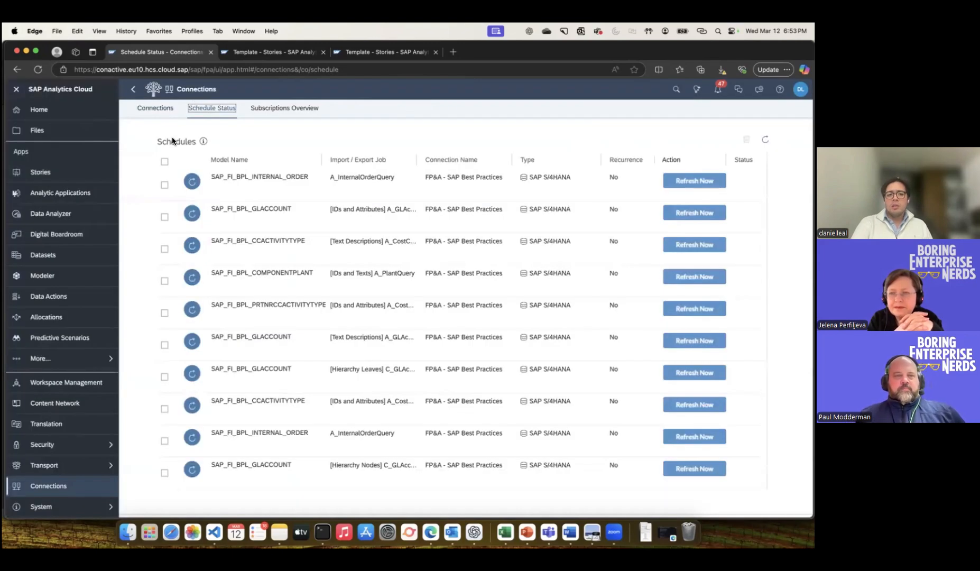
pyautogui.scroll(-8, 260, 245)
pyautogui.scroll(8, 260, 245)
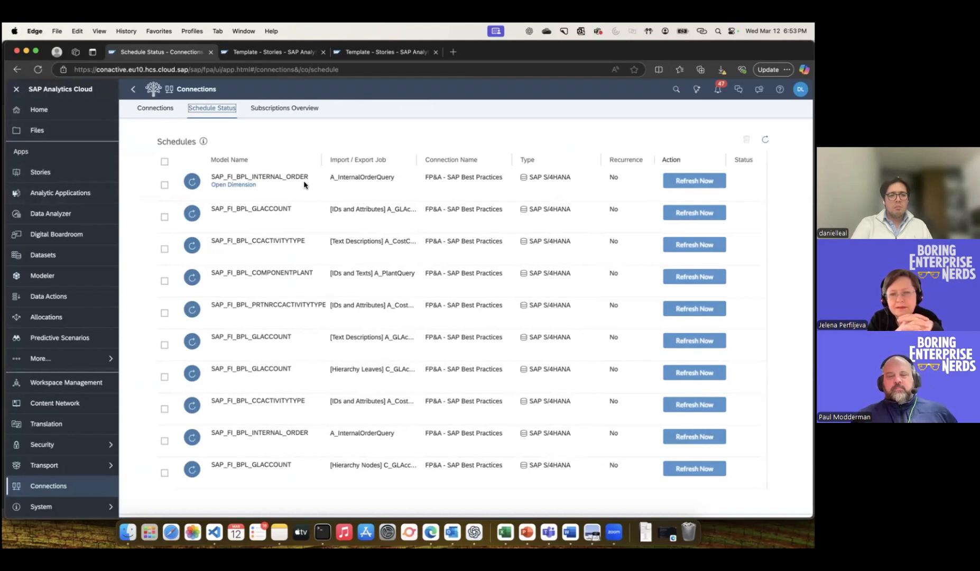
# - Leave the connections area and reopen the Template story from the files in view mode
pyautogui.click(88, 130)
pyautogui.click(258, 147)
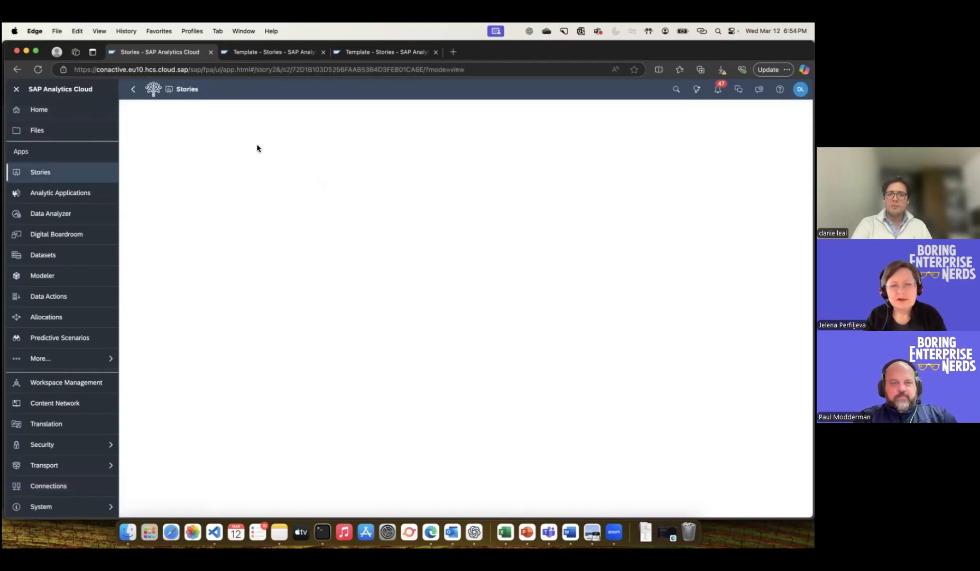